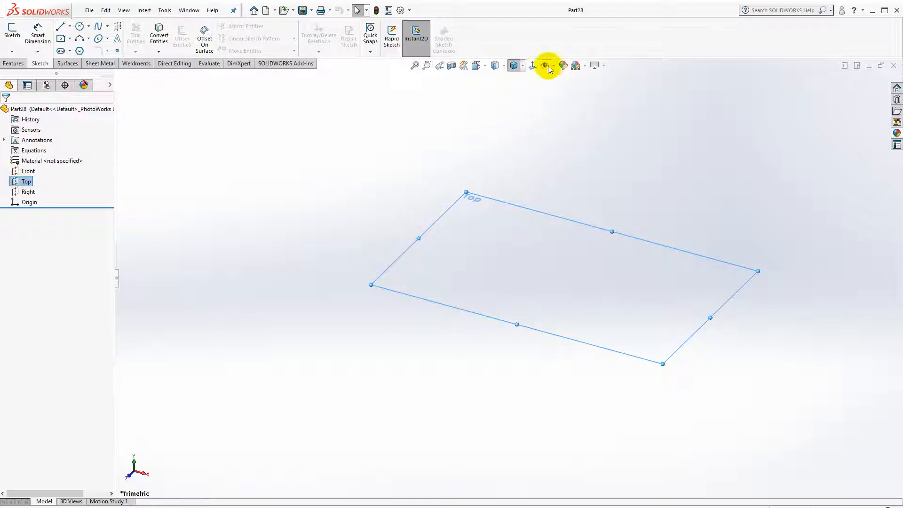
On the Top plane, sketch a circle about 91.5 mm in diameter centred on the origin
left_click(535, 66)
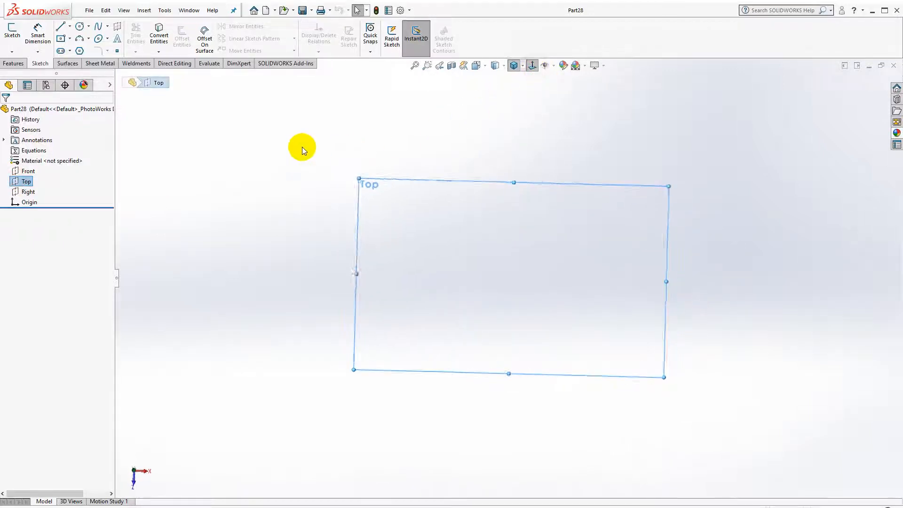
left_click(12, 32)
left_click(79, 27)
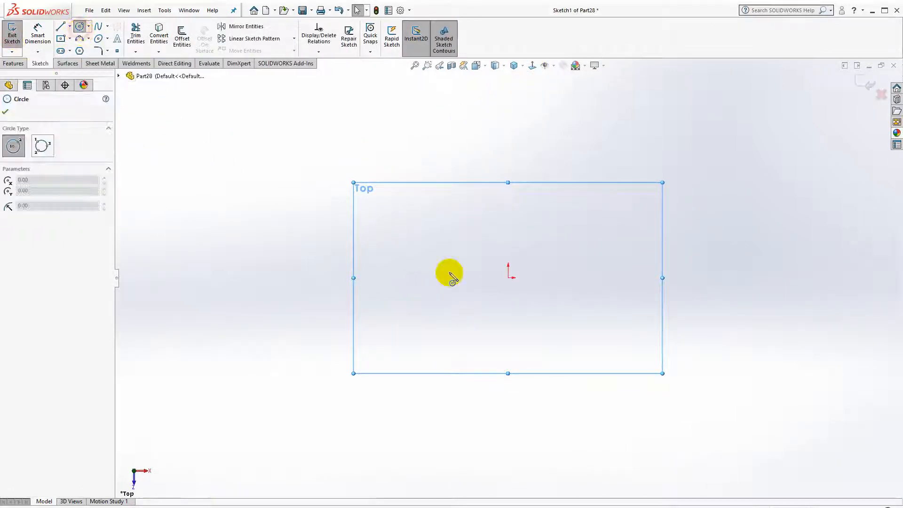
left_click(509, 277)
left_click(585, 319)
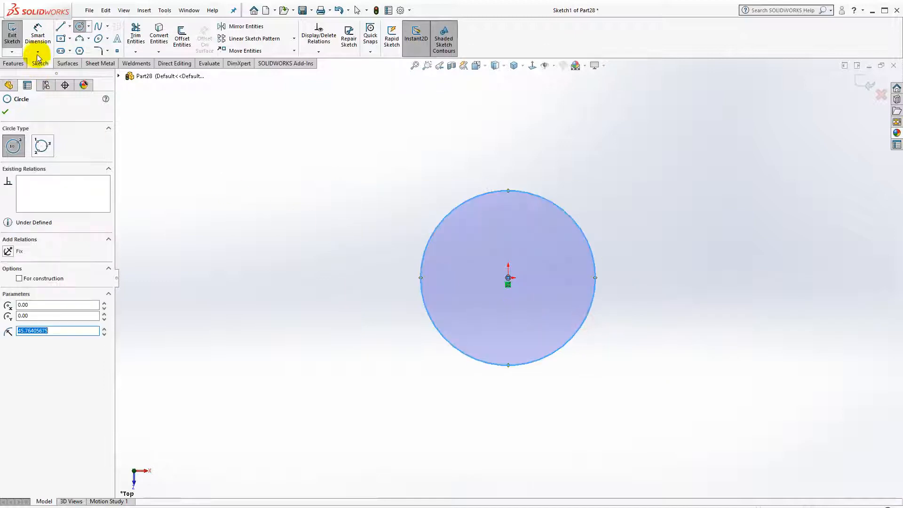
key("Escape")
Dimension the circle's diameter and set it to 118 mm
left_click(38, 37)
left_click(422, 281)
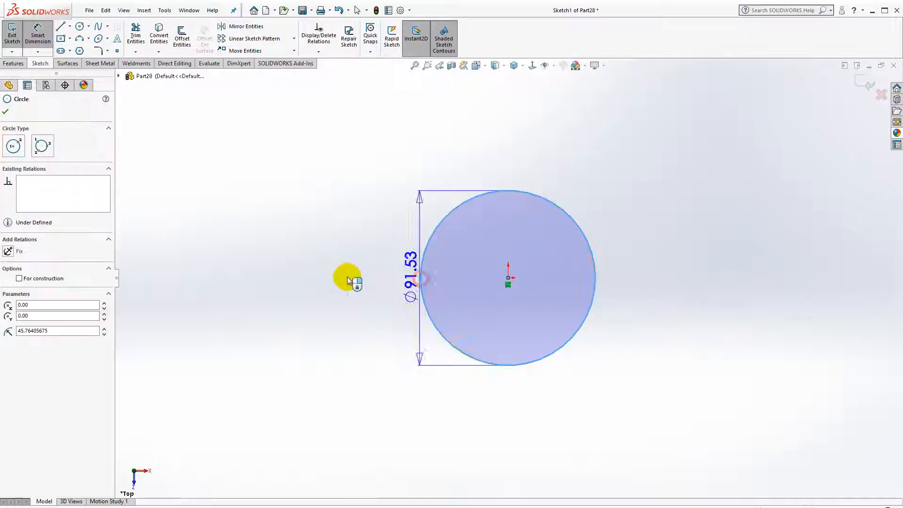
left_click(346, 279)
type("118")
key("Return")
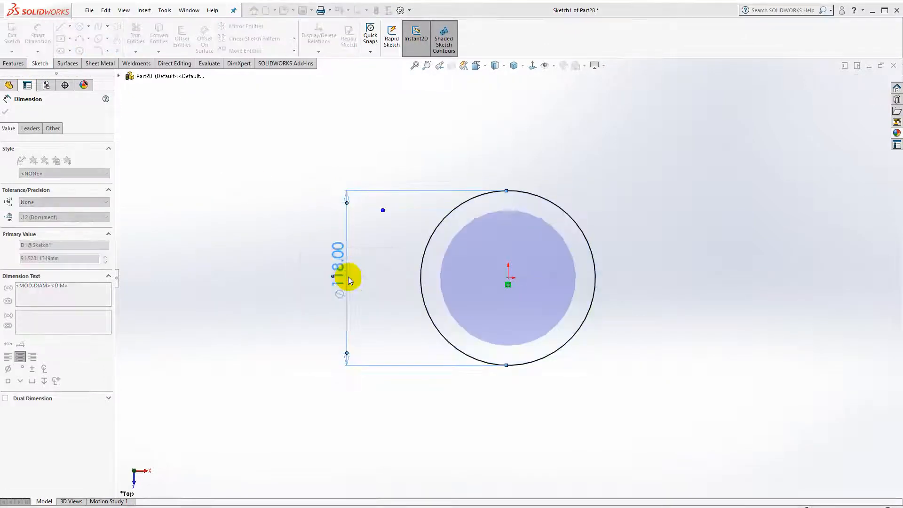
key("Escape")
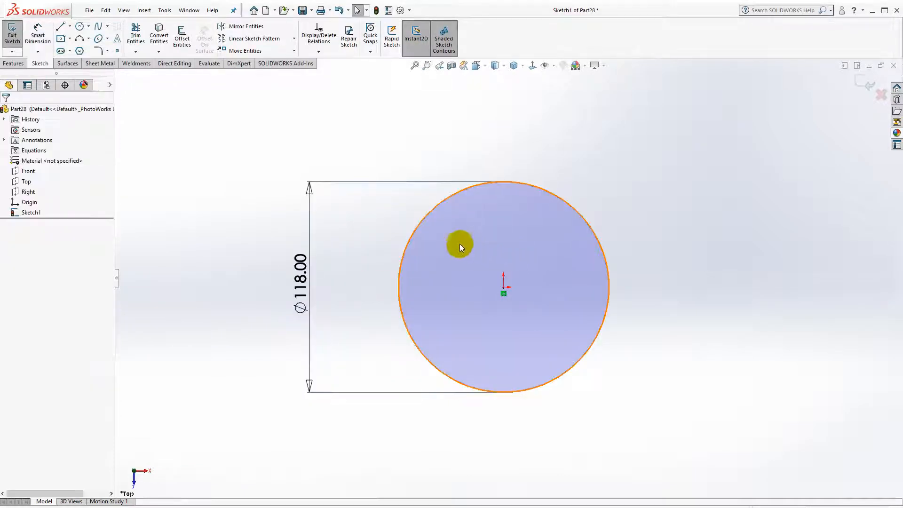
Extrude the circle as a boss with a blind depth of 40 mm
left_click(19, 65)
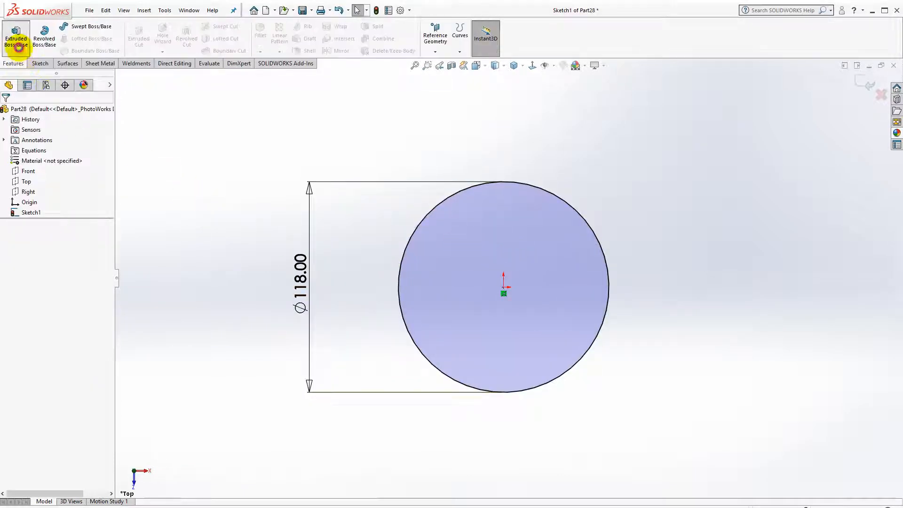
left_click(16, 39)
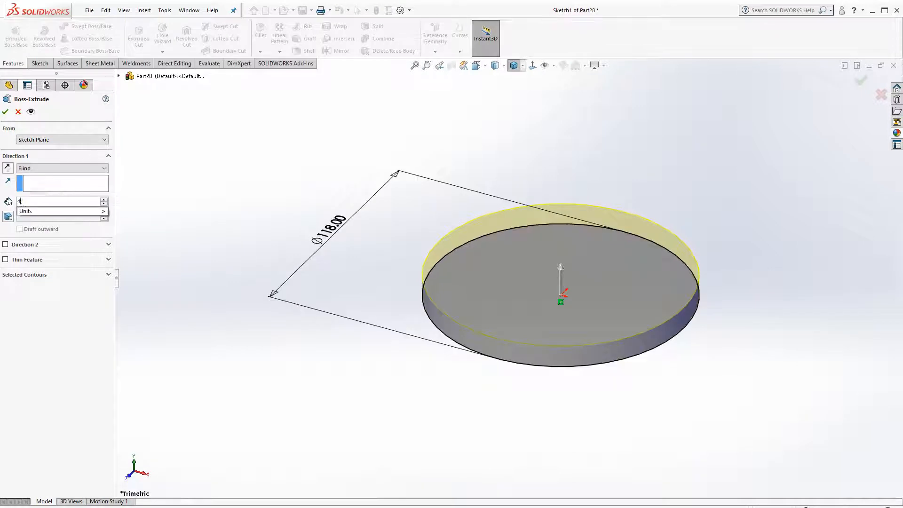
type("40")
key("Return")
left_click(6, 113)
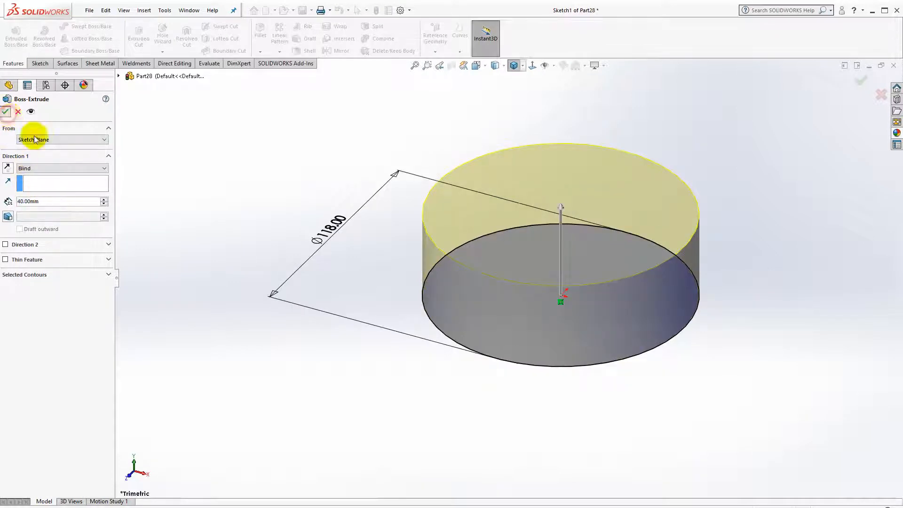
On the cylinder's top face, sketch a circle about 163 mm in diameter centred on the origin
left_click(519, 194)
left_click(534, 66)
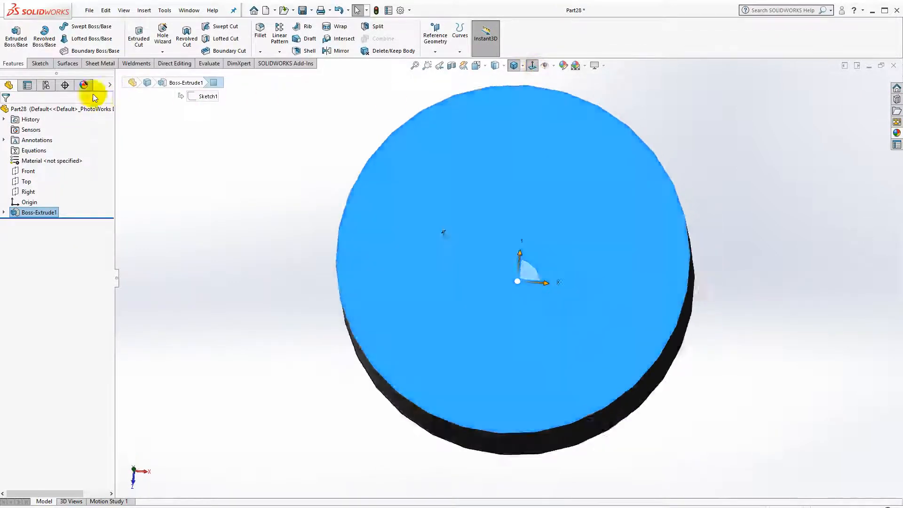
left_click(40, 64)
left_click(16, 36)
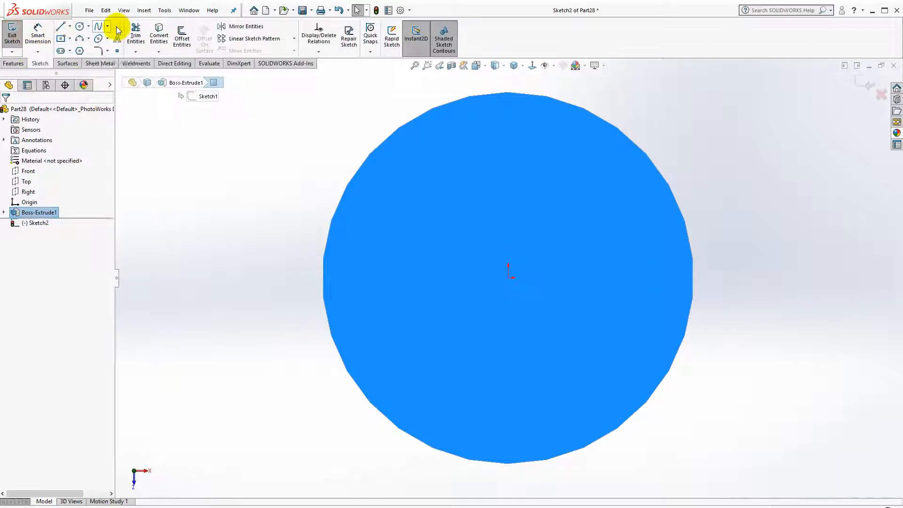
left_click(80, 27)
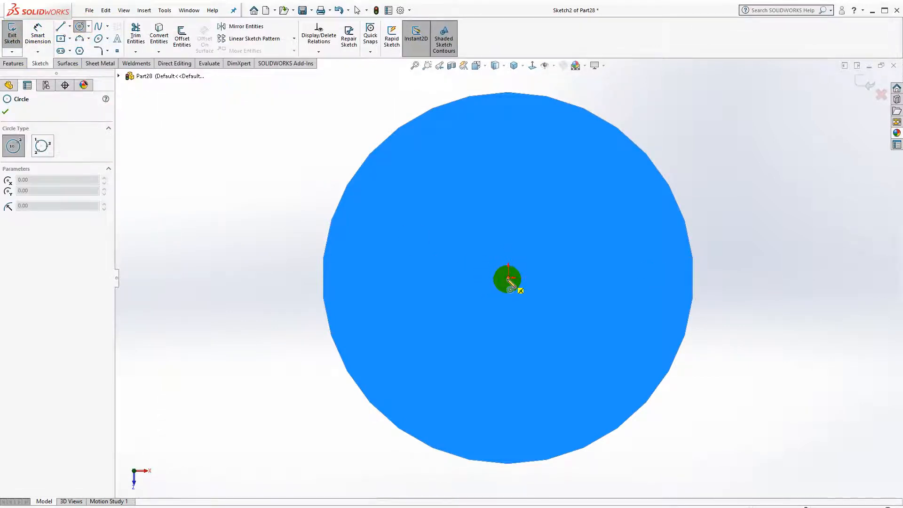
left_click(509, 278)
left_click(762, 304)
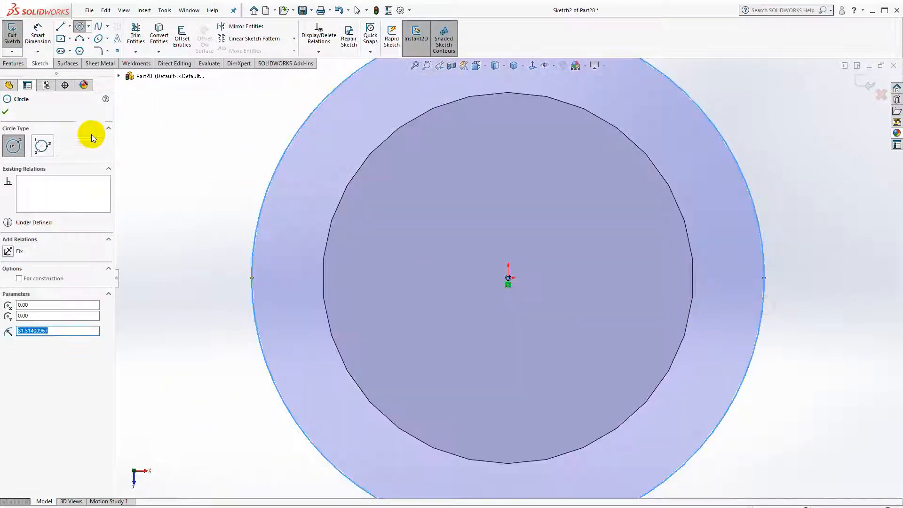
Dimension the new circle's diameter and set it to 169 mm
left_click(34, 39)
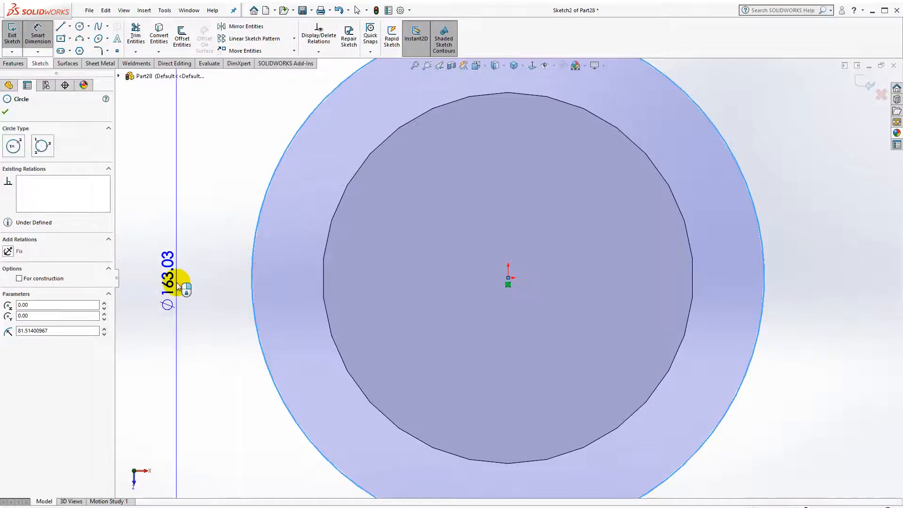
left_click(185, 284)
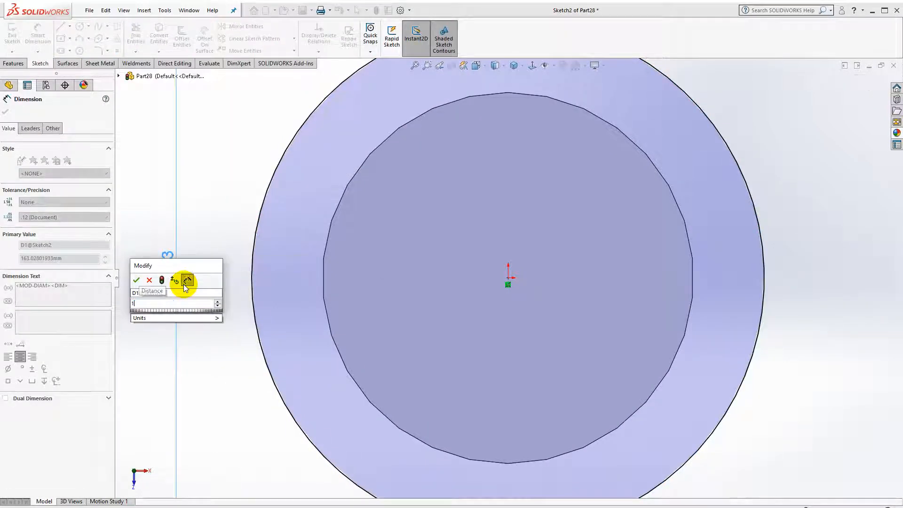
key("Return")
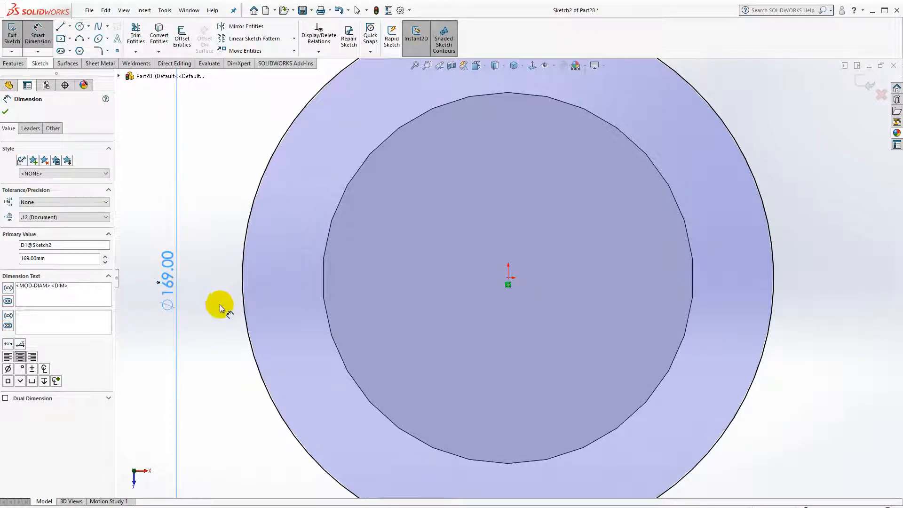
key("f")
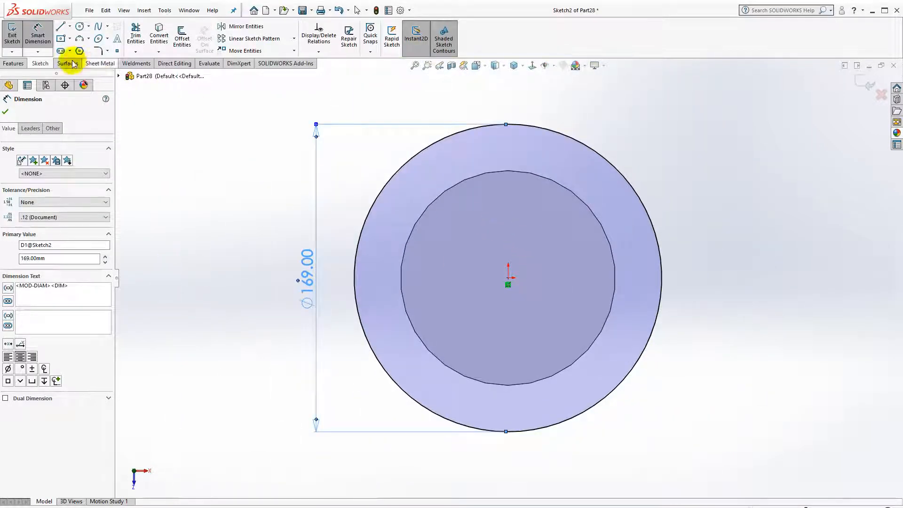
Extrude the 169 mm circle 7 mm in the reversed direction, back along the cylinder, merged with the body
left_click(9, 63)
left_click(15, 35)
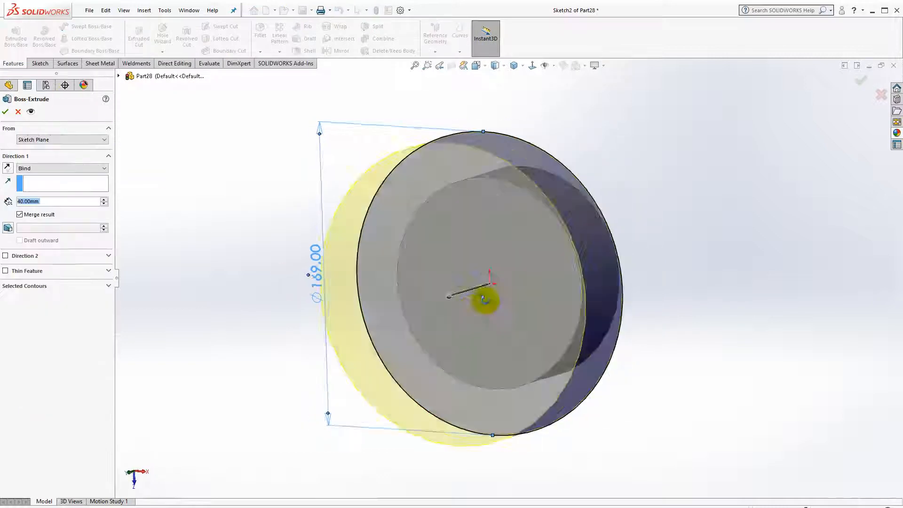
left_click(7, 169)
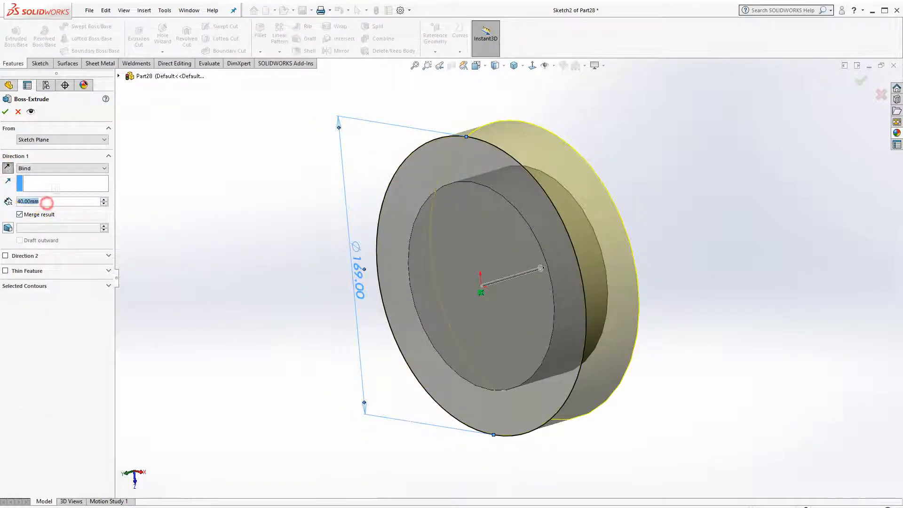
type("7")
key("Return")
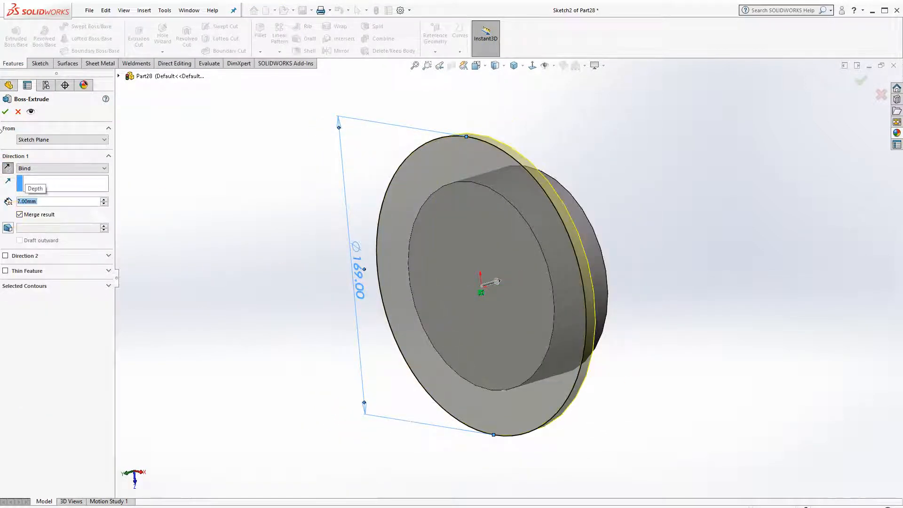
left_click(7, 113)
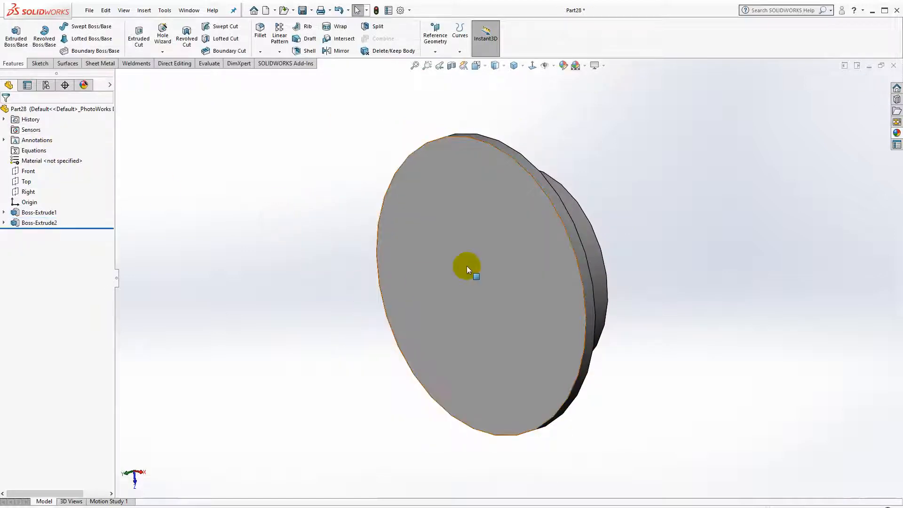
On the flange's outer flat face, sketch a circle about 184 mm in diameter centred on the origin
left_click(468, 264)
left_click(532, 66)
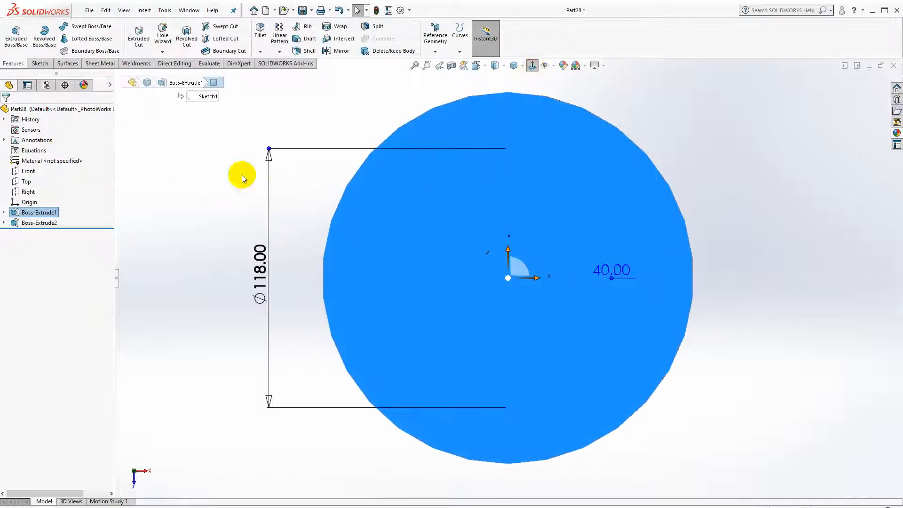
left_click(41, 64)
left_click(18, 46)
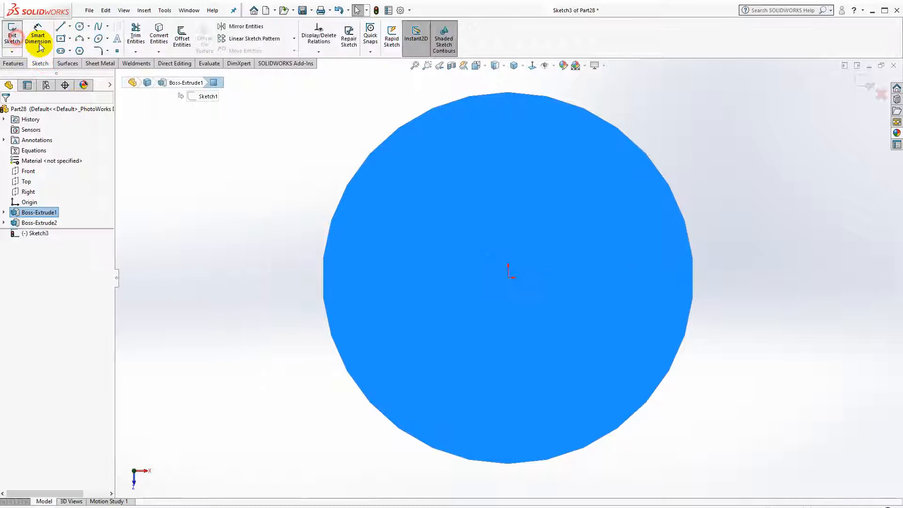
left_click(79, 26)
left_click(509, 278)
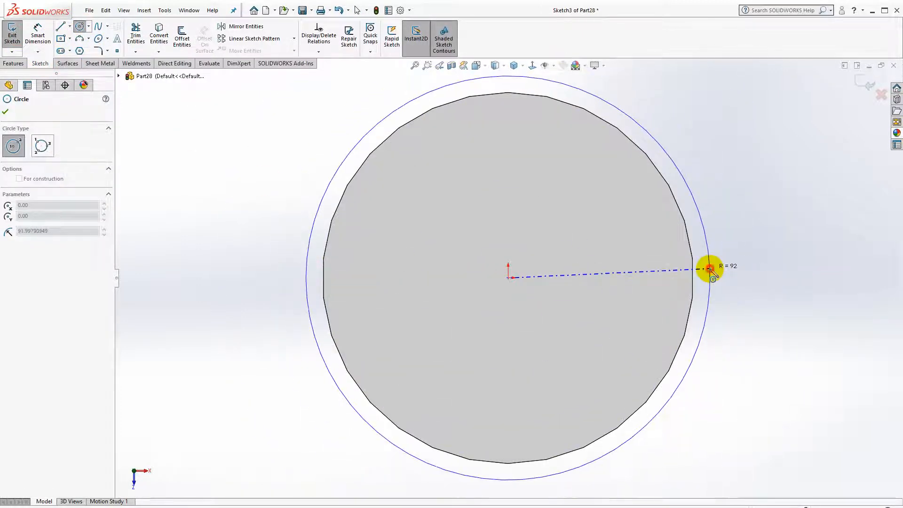
left_click(711, 272)
key("Escape")
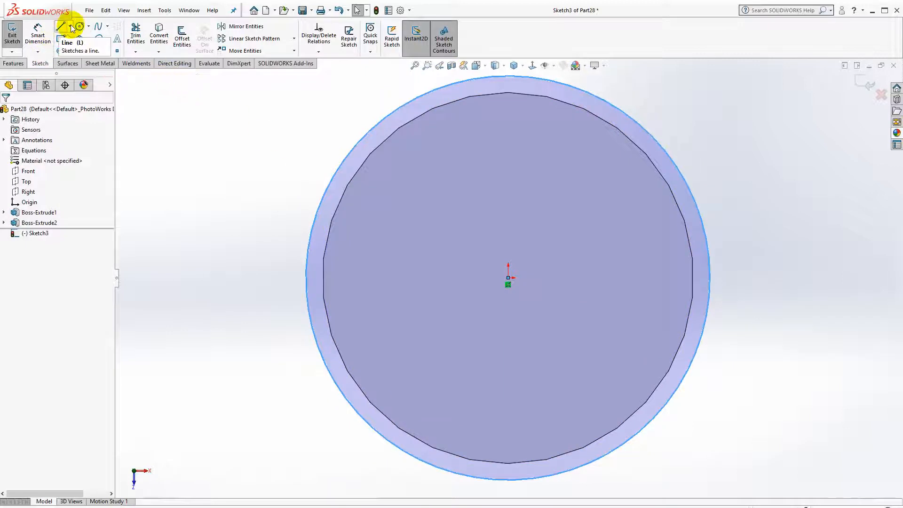
Draw a horizontal centerline about 92 mm long from the origin to the sketched circle
left_click(70, 26)
left_click(76, 48)
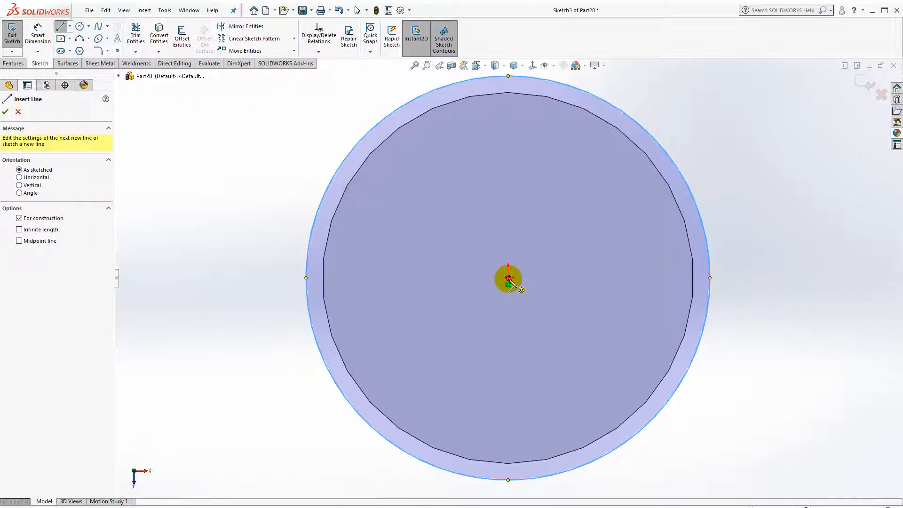
left_click(509, 278)
left_click(709, 278)
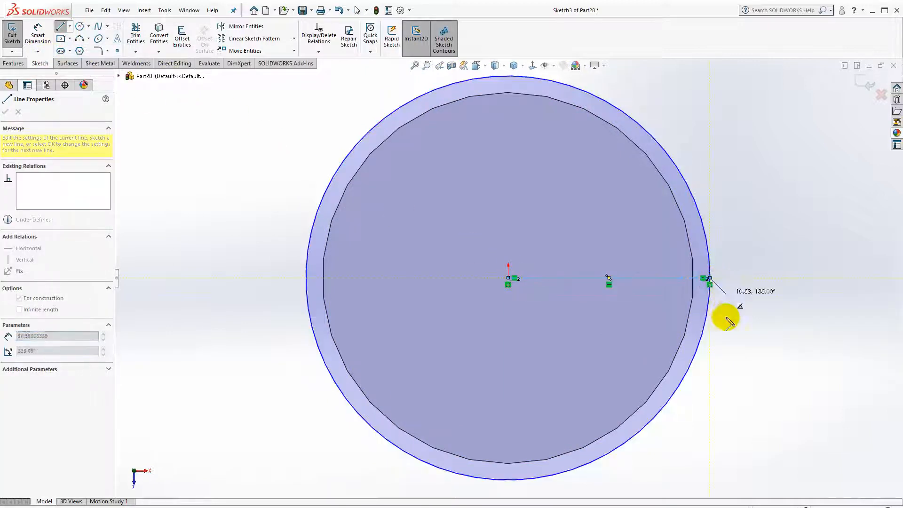
key("Escape")
Change the sketched circle around the flange to construction geometry
left_click(701, 309)
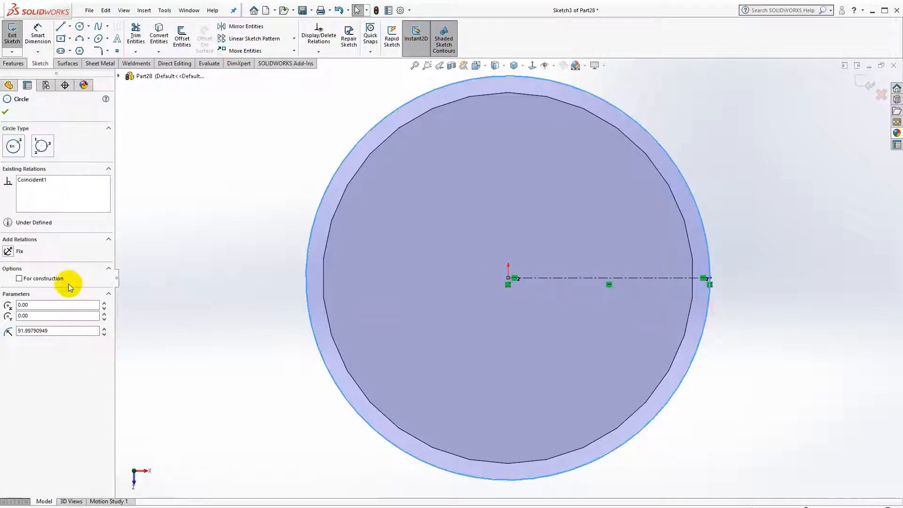
left_click(44, 279)
key("Escape")
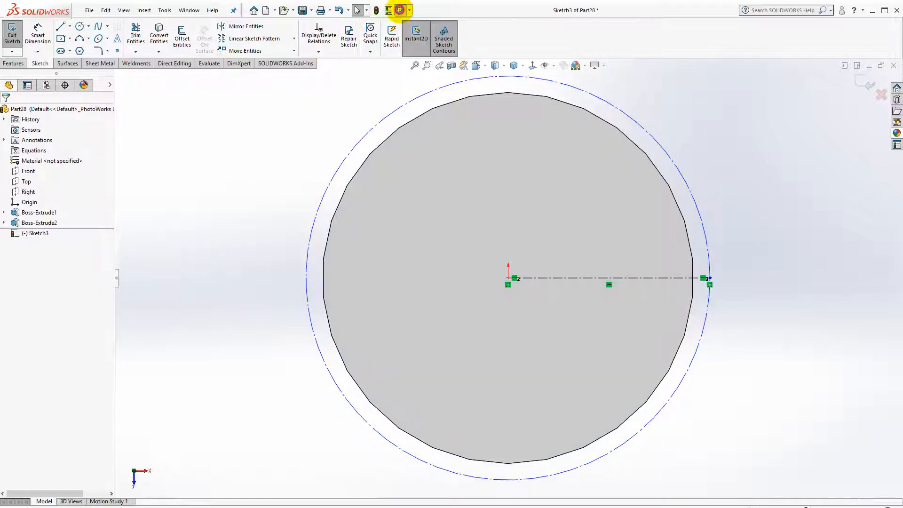
Raise the document's shaded and draft image quality close to the high end, at a deviation of about 0.074 mm
left_click(401, 10)
left_click(131, 54)
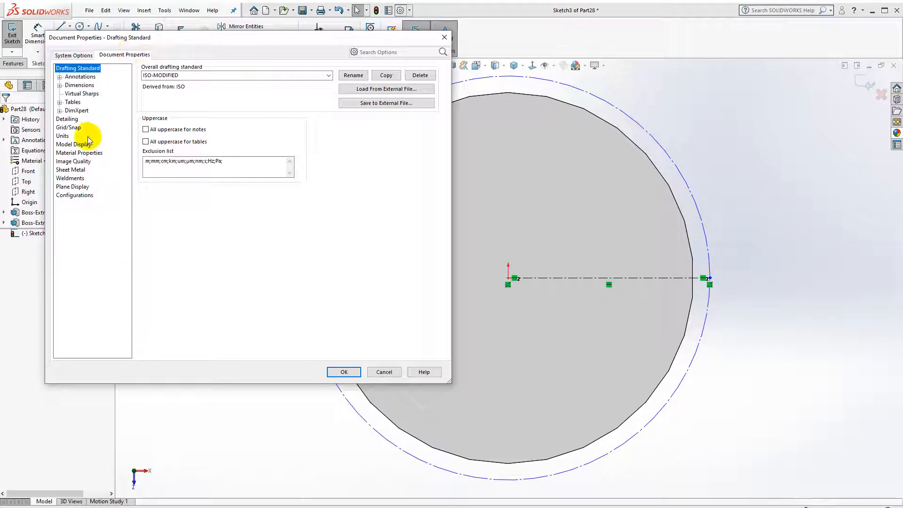
left_click(74, 161)
left_click_drag(168, 87, 277, 85)
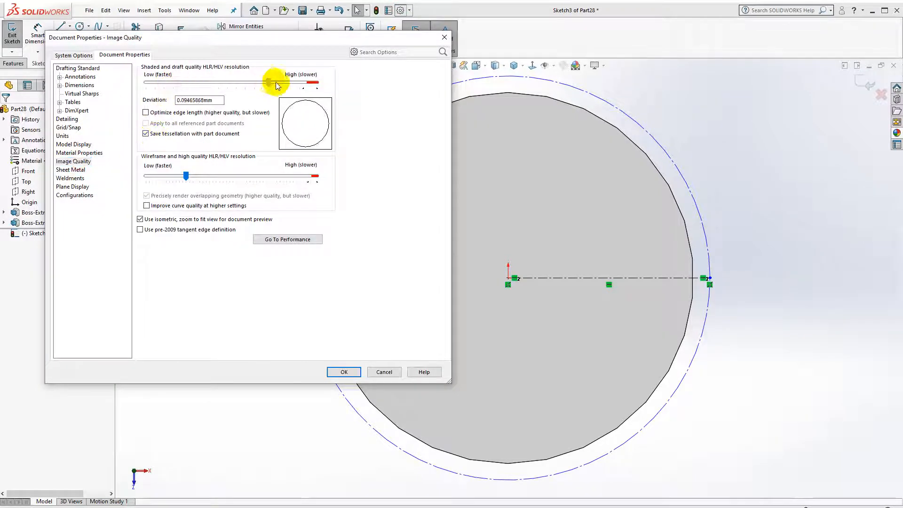
left_click(347, 372)
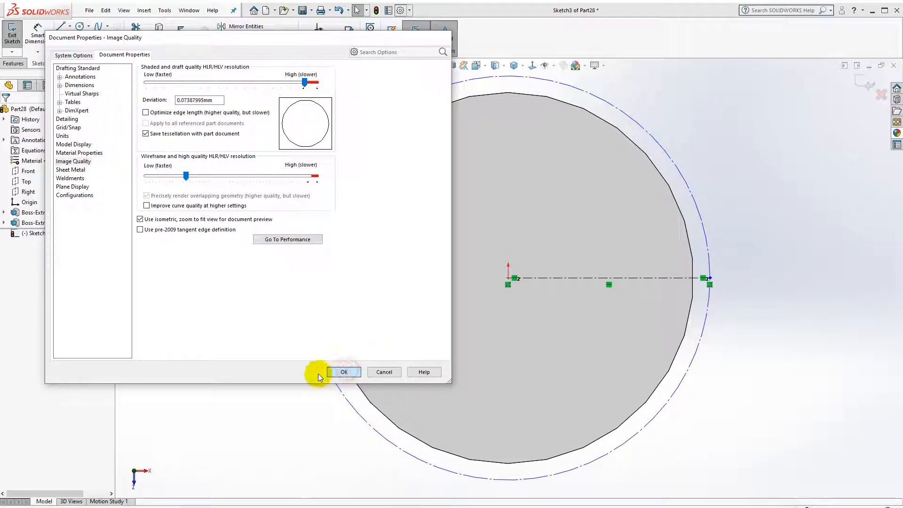
Dimension the construction circle around the flange to a diameter of 182 mm
scroll(440, 279, "down", 2)
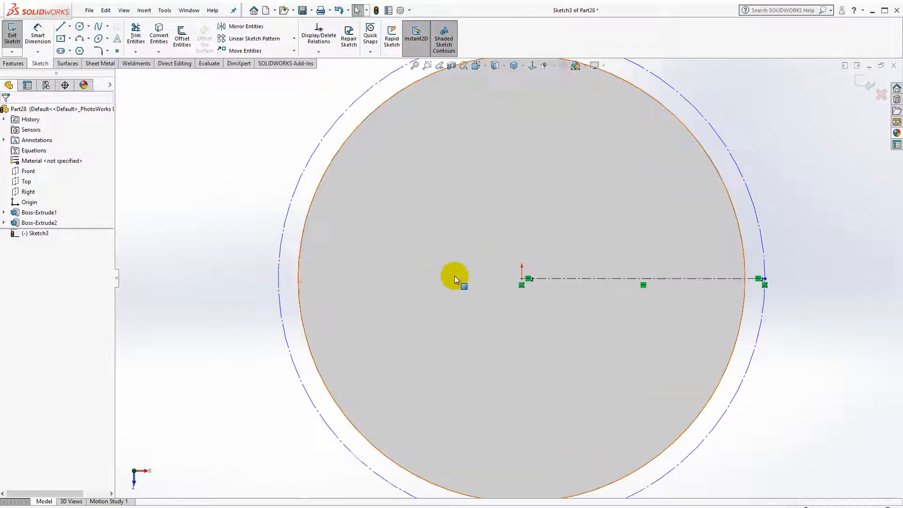
left_click(31, 42)
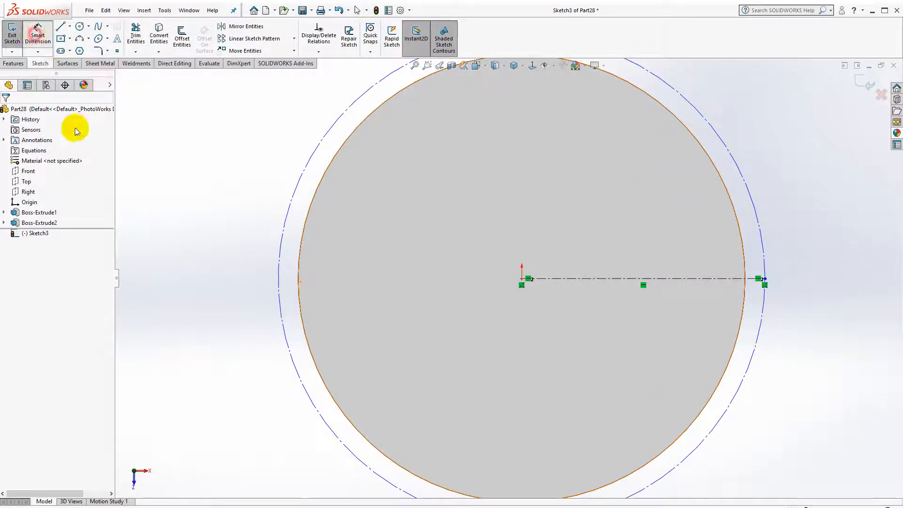
left_click(279, 257)
left_click(202, 281)
type("182")
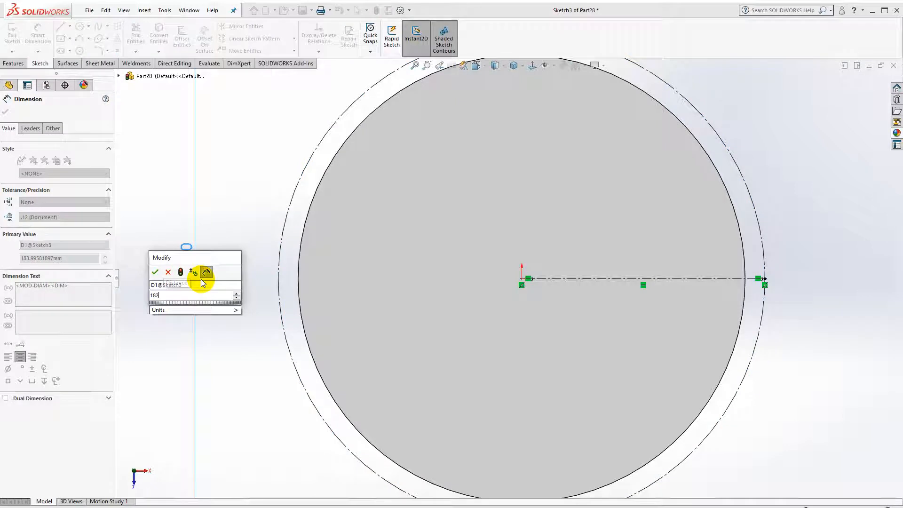
key("Return")
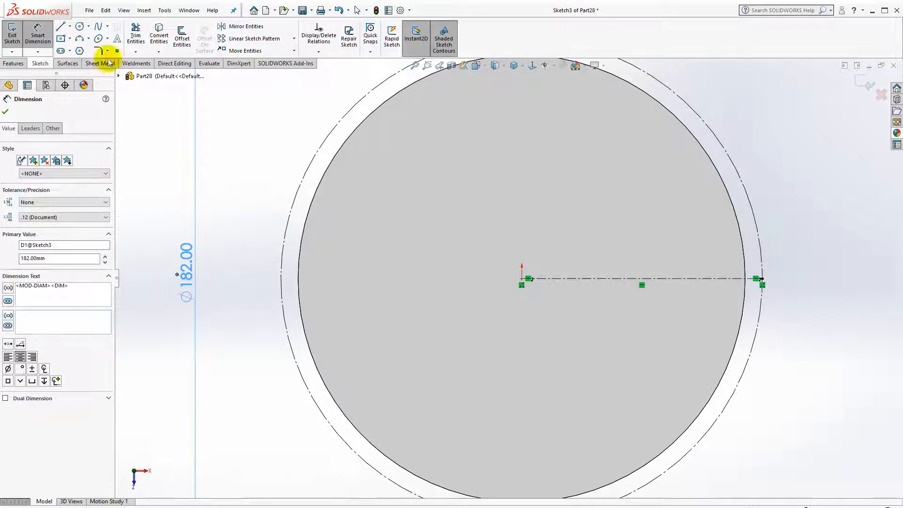
Sketch a circle about 8.7 mm in diameter centred where the horizontal centerline meets the construction circle
left_click(79, 26)
scroll(758, 285, "down", 2)
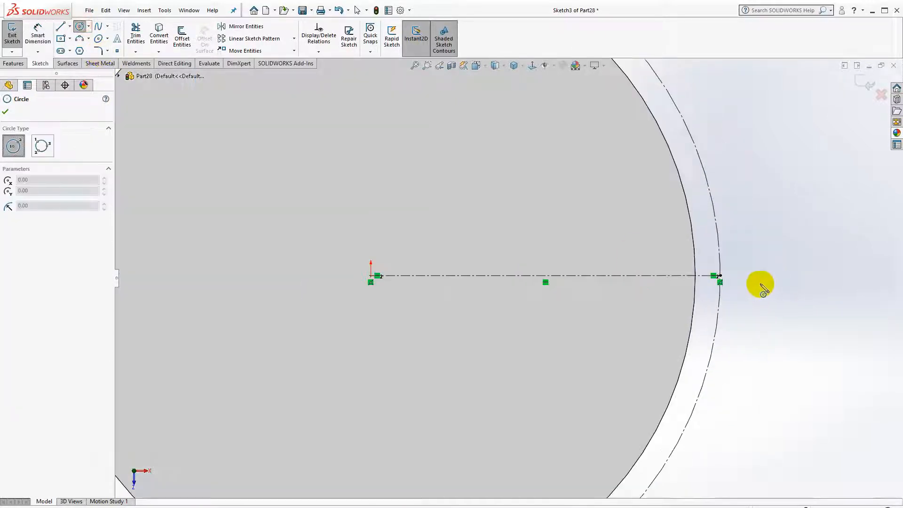
left_click(721, 276)
left_click(738, 277)
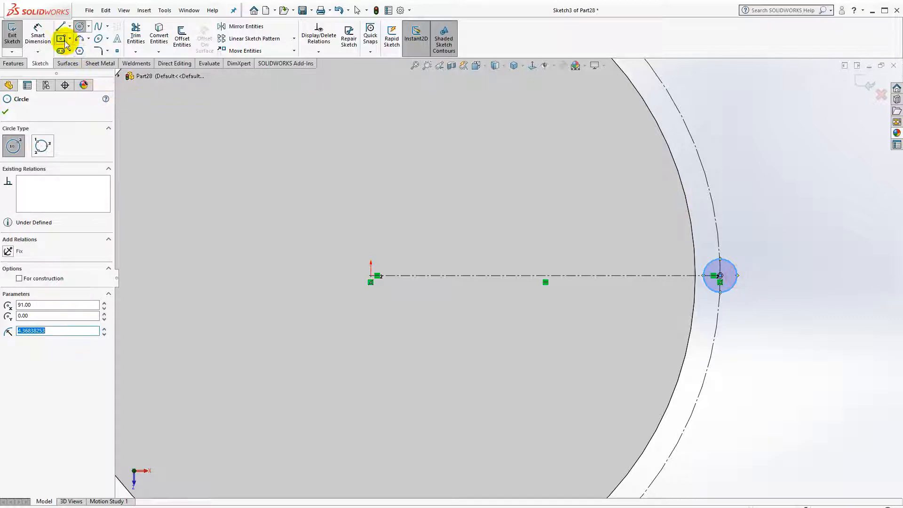
Set the diameter of the small circle at the centerline's outer end to 6 mm
left_click(38, 34)
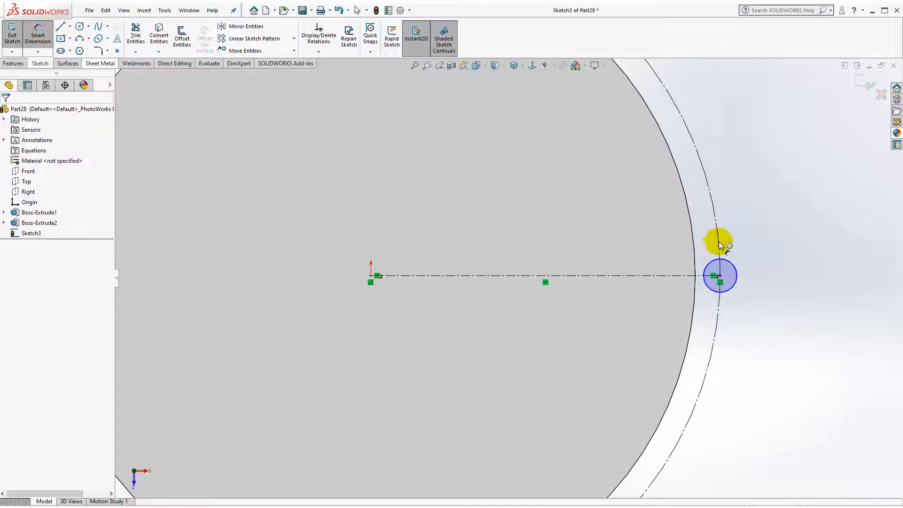
left_click(731, 266)
left_click(772, 248)
type("8")
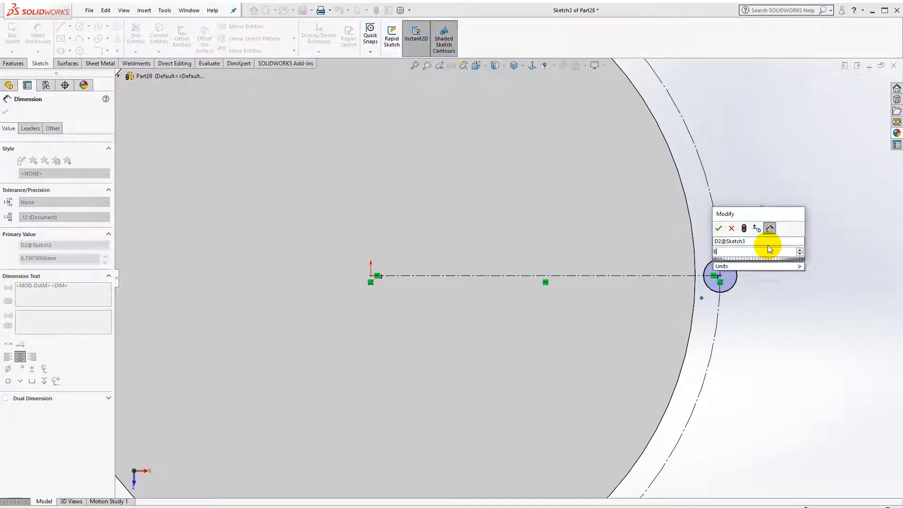
key("Return")
scroll(755, 279, "down", 5)
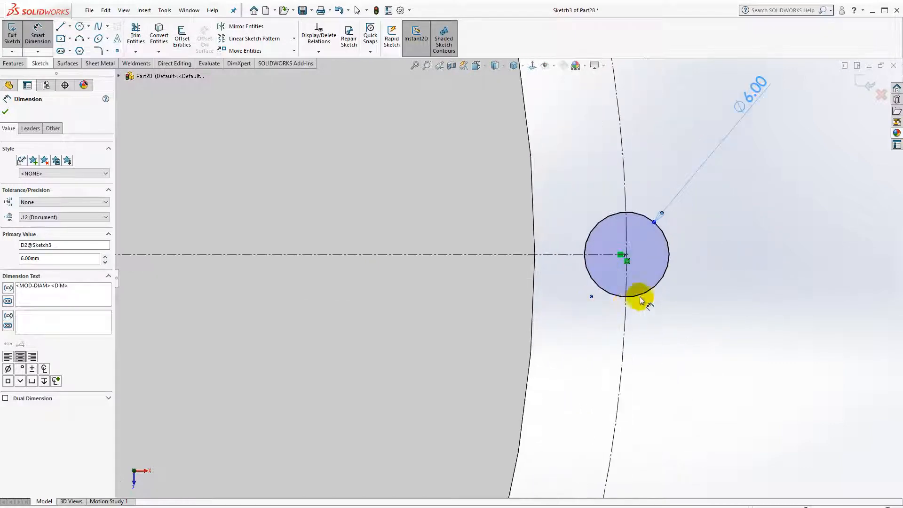
key("Escape")
Offset the 6 mm circle outward by 2 mm
left_click(599, 224)
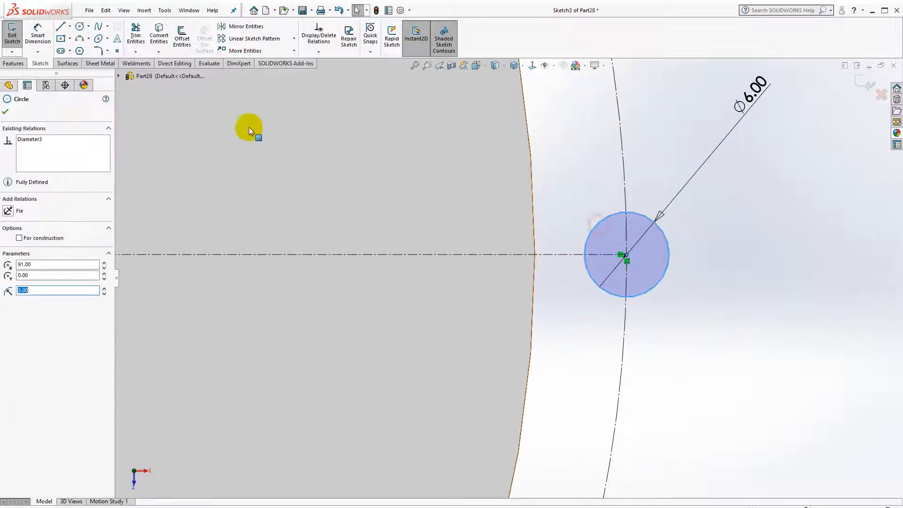
left_click(181, 34)
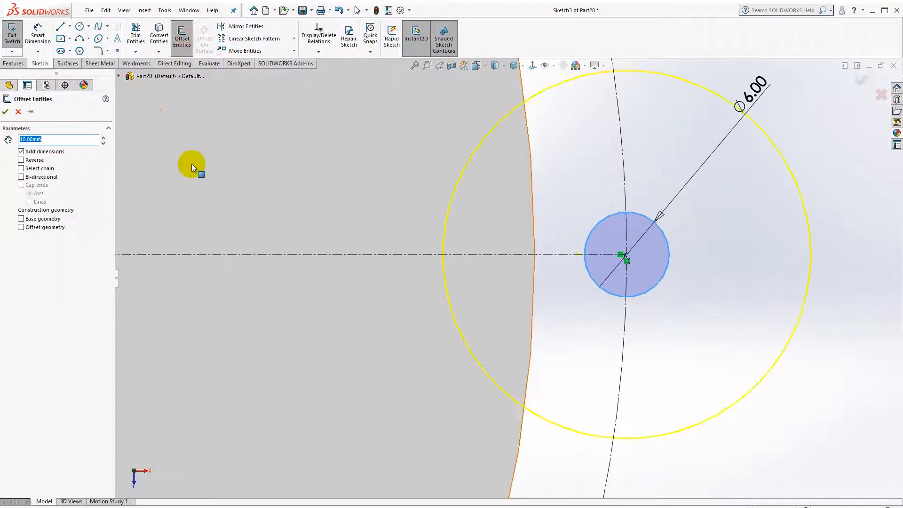
type("2")
key("Return")
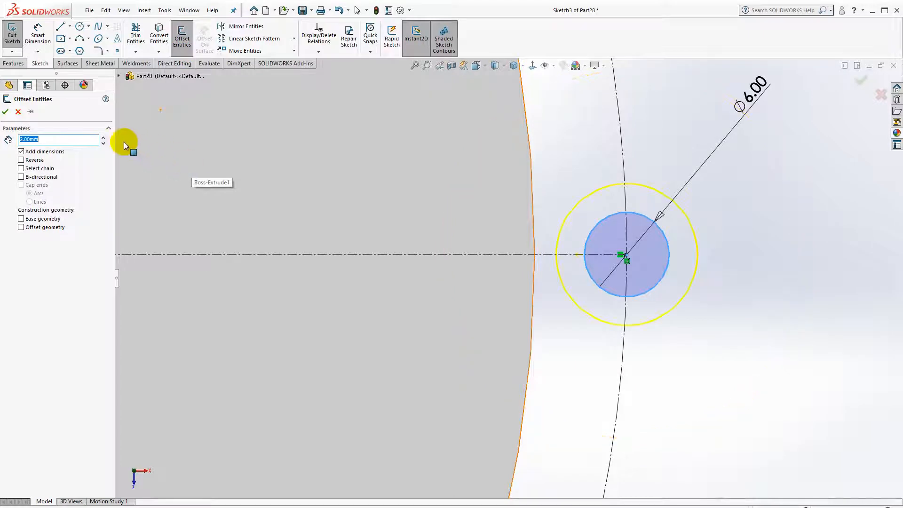
left_click(6, 113)
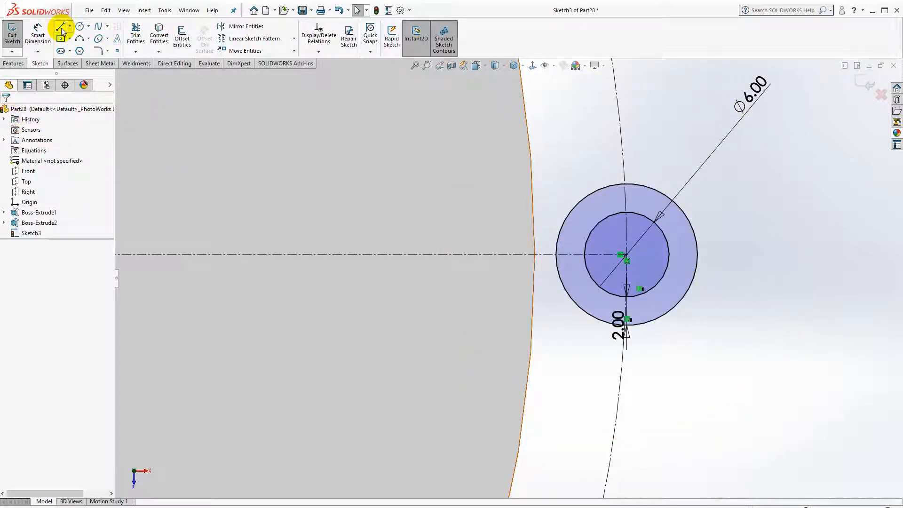
Draw a three-point arc of about 3.6 mm radius from the flange edge to the offset circle, above the centerline
left_click(79, 42)
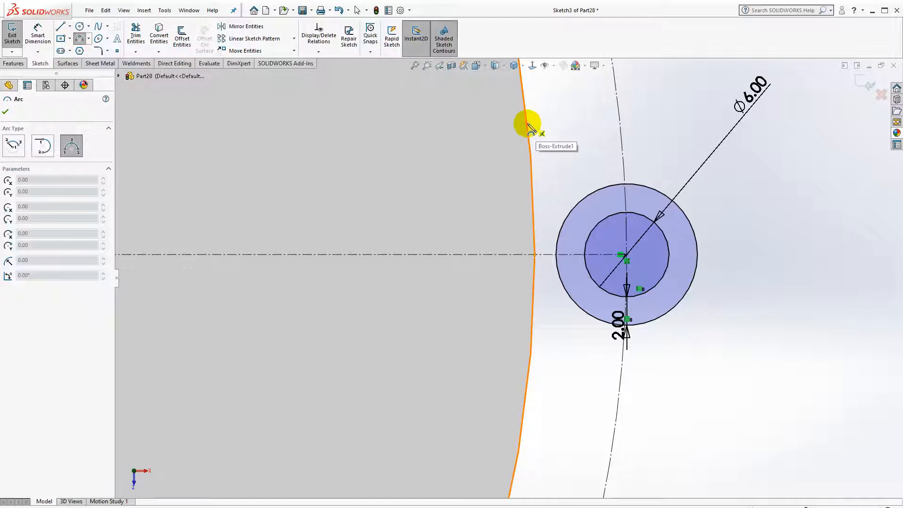
left_click(527, 124)
left_click(600, 190)
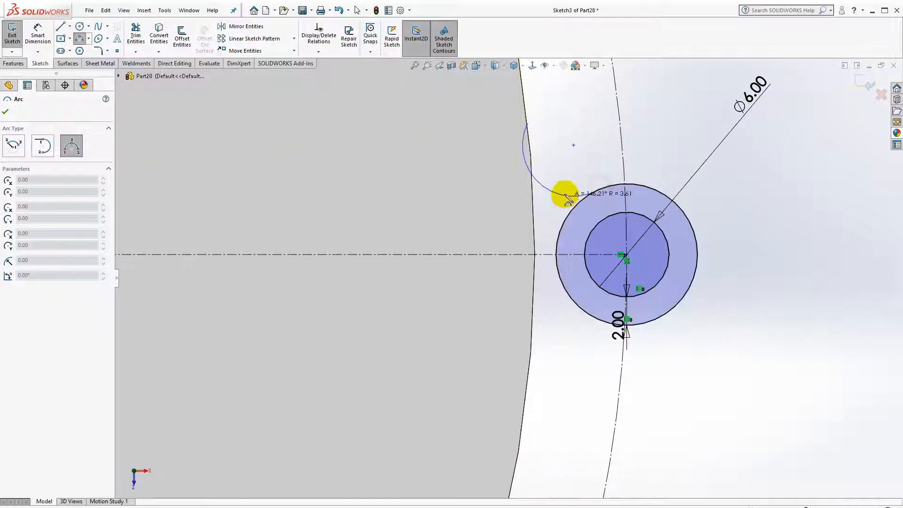
left_click(568, 192)
scroll(584, 165, "down", 4)
key("Escape")
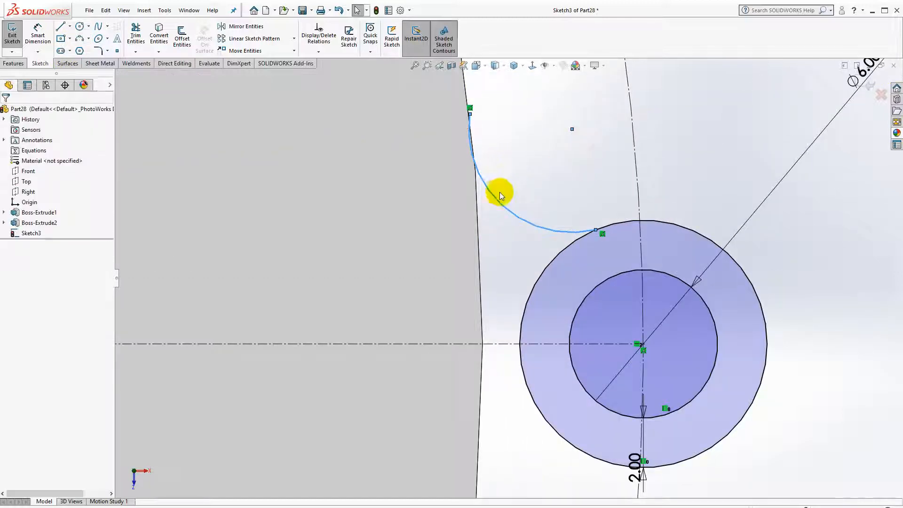
Make the arc tangent to both the offset circle and the flange's outer edge
left_click(560, 253, "ctrl")
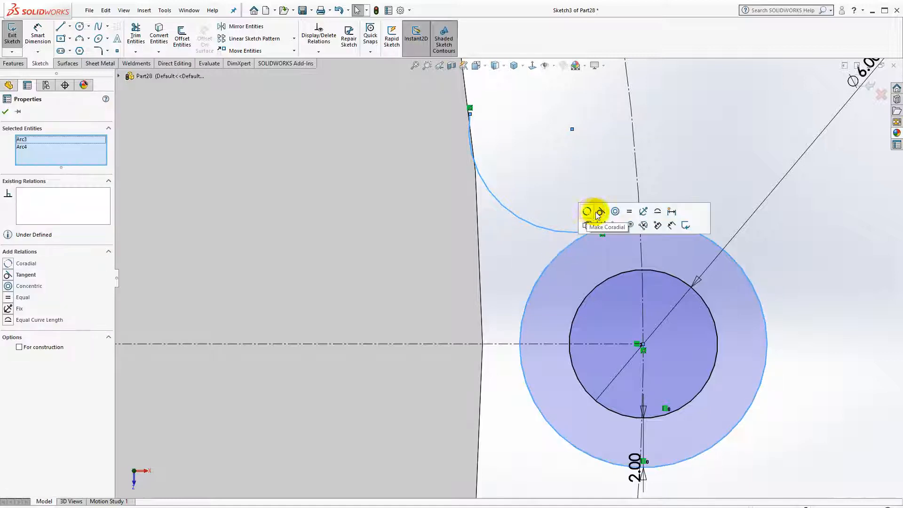
left_click(601, 212)
left_click(517, 171)
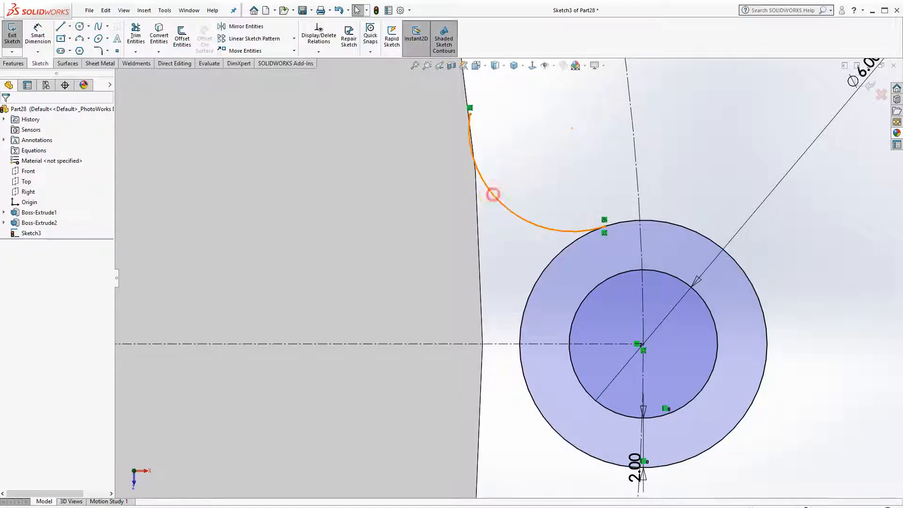
left_click(493, 194)
left_click(476, 202, "ctrl")
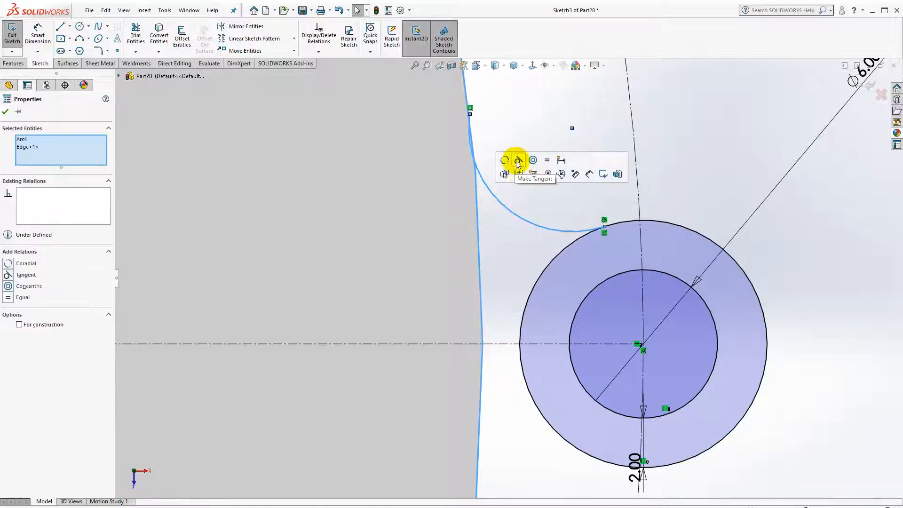
left_click(518, 162)
left_click(504, 137)
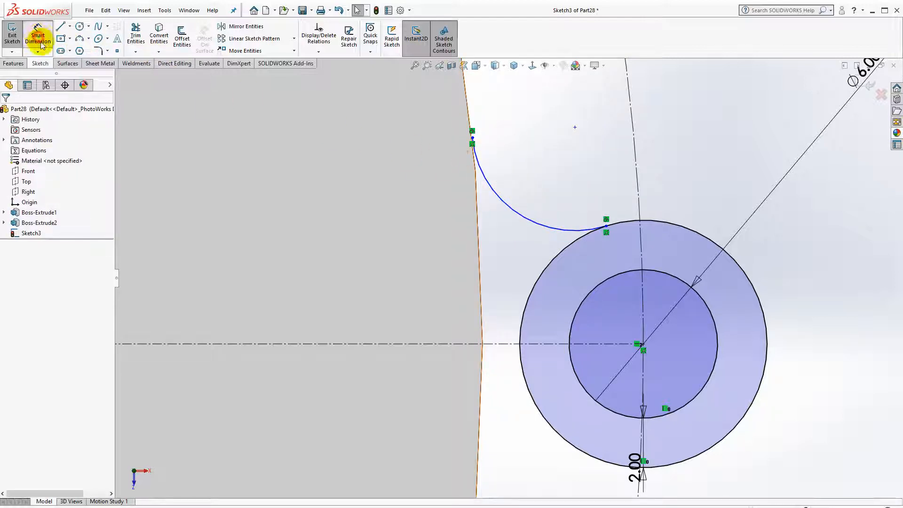
Set the radius of the tangent arc to 12 mm
left_click(520, 213)
left_click(553, 173)
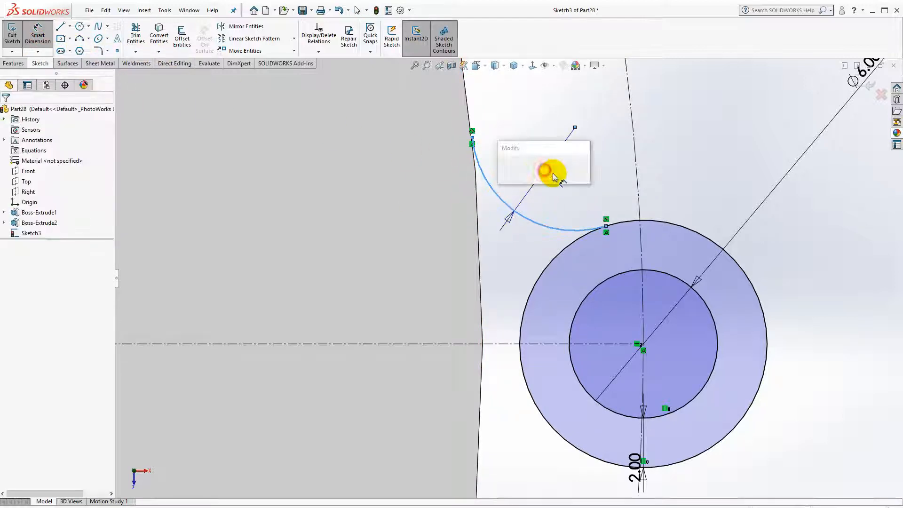
type("12")
key("Return")
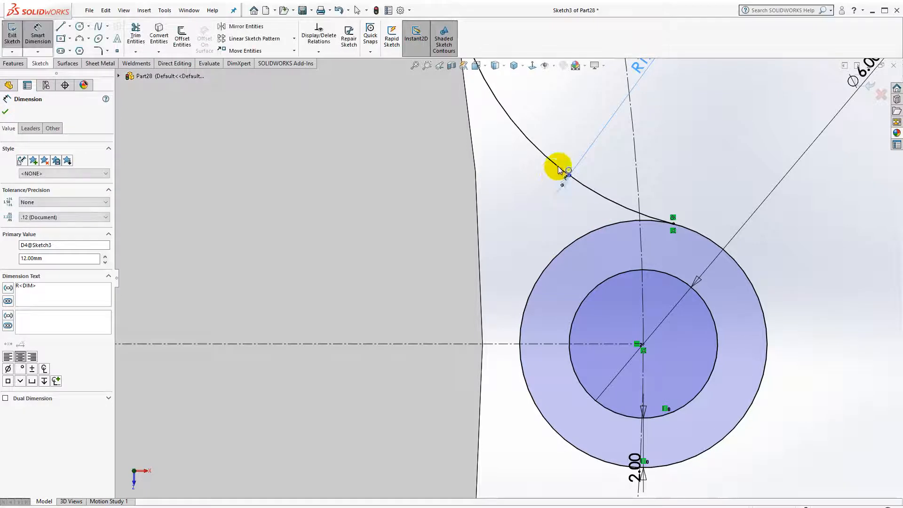
key("Escape")
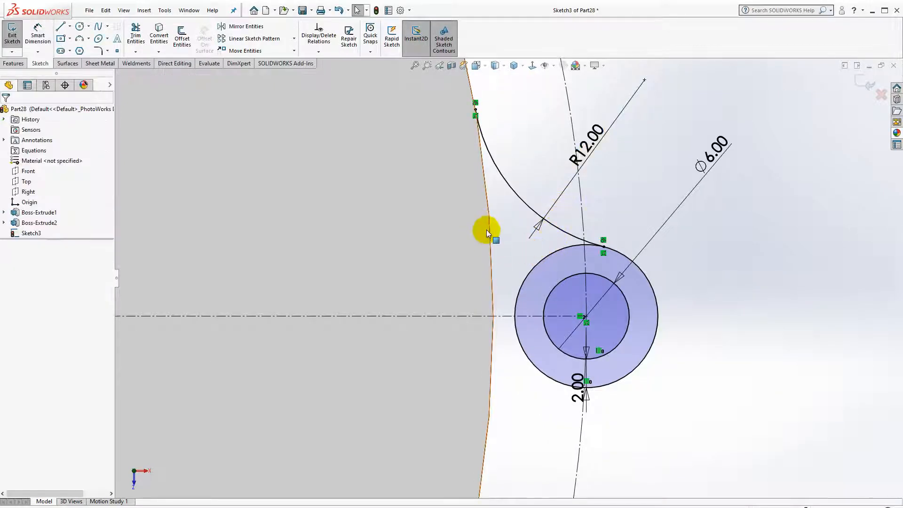
Mirror the 12 mm radius arc about the horizontal centerline
left_click(513, 193)
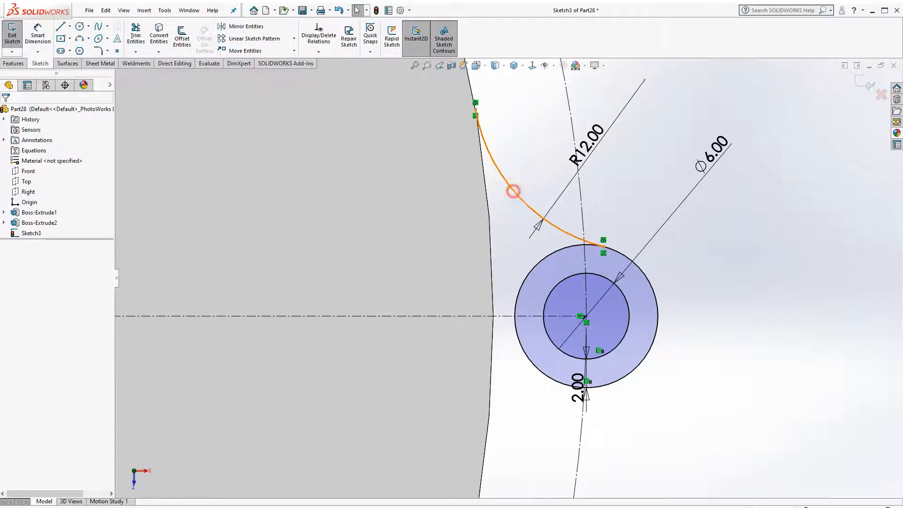
left_click(494, 315, "ctrl")
left_click(240, 27)
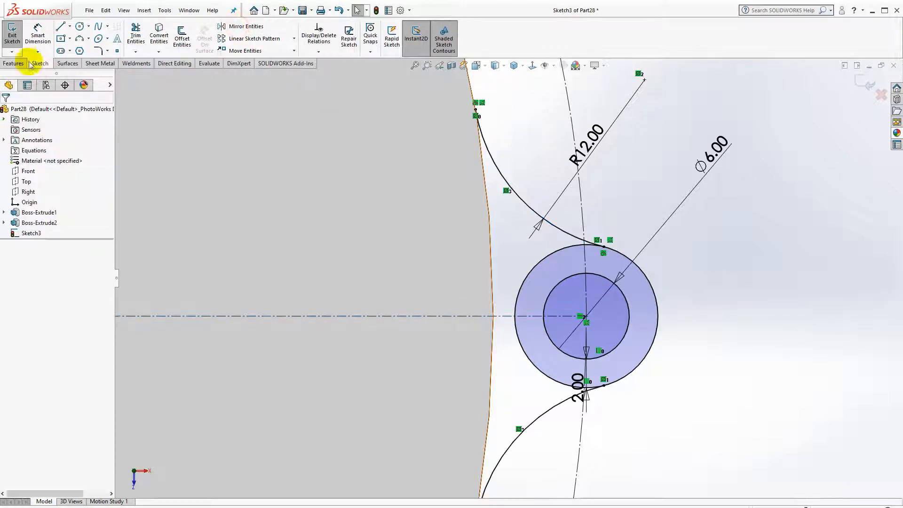
Trim away the flange-side portion of the offset circle between the two tangent arcs, using Trim to closest
left_click(136, 35)
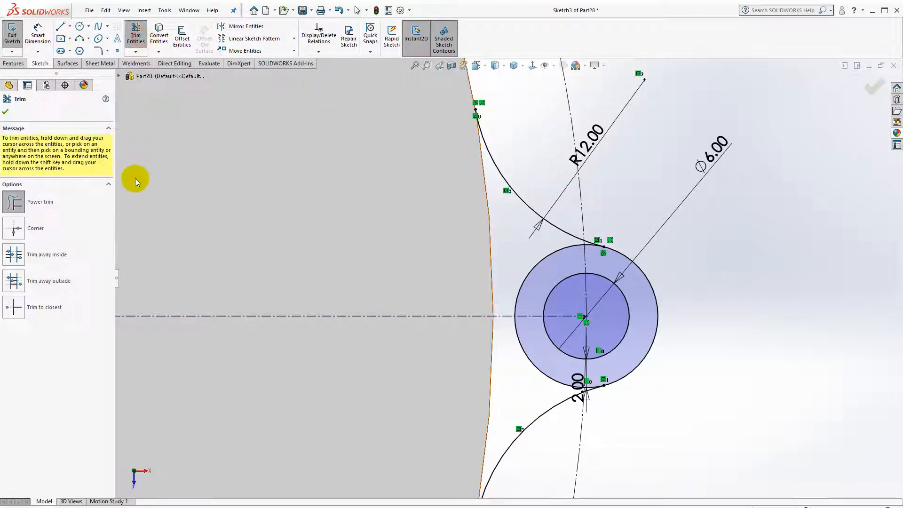
left_click(14, 316)
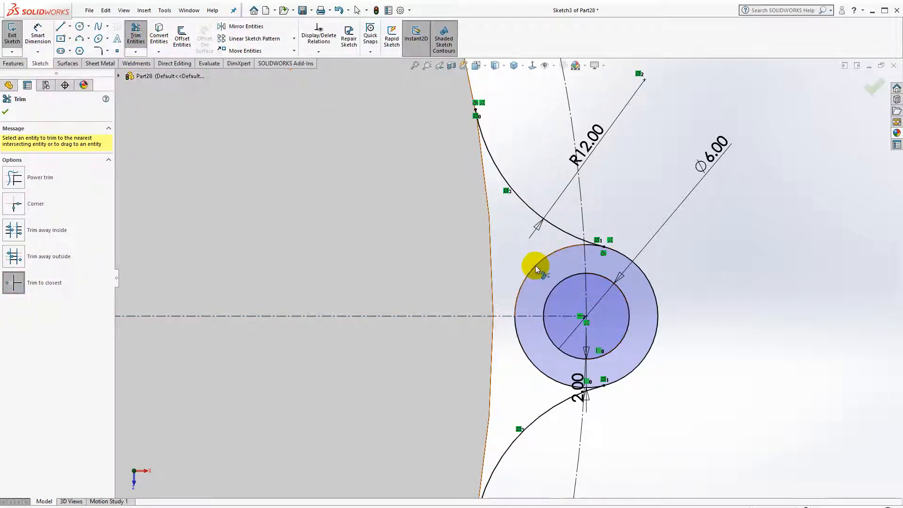
left_click(518, 306)
left_click(516, 336)
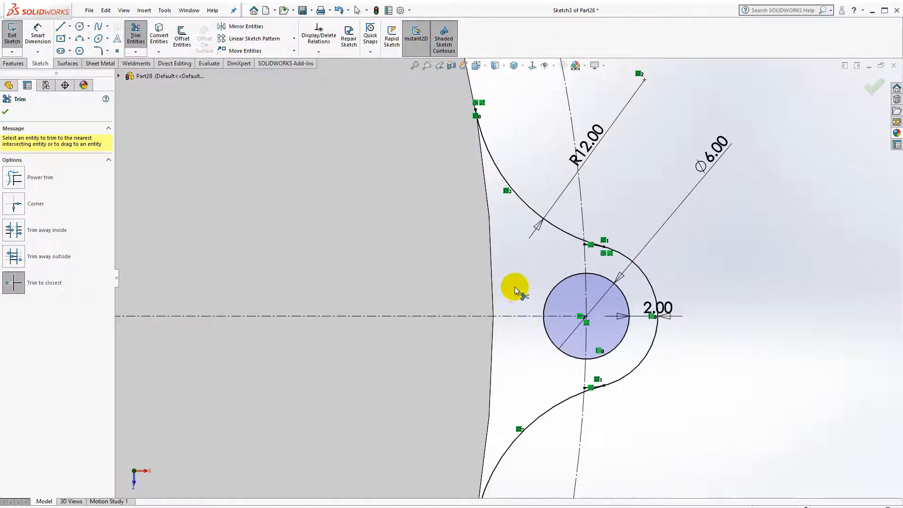
Close the lug profile with a three-point arc along the flange edge, joining the flange-side ends of the two tangent arcs
scroll(480, 274, "up", 2)
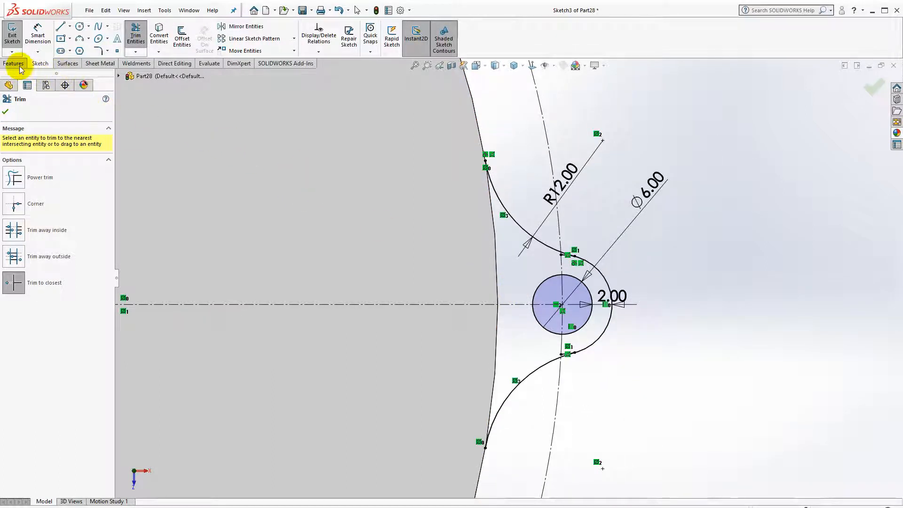
left_click(79, 39)
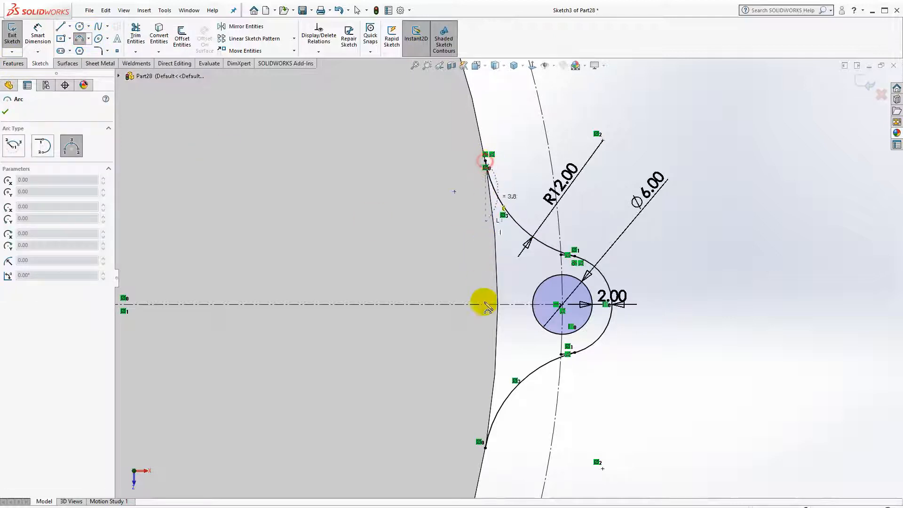
left_click(486, 449)
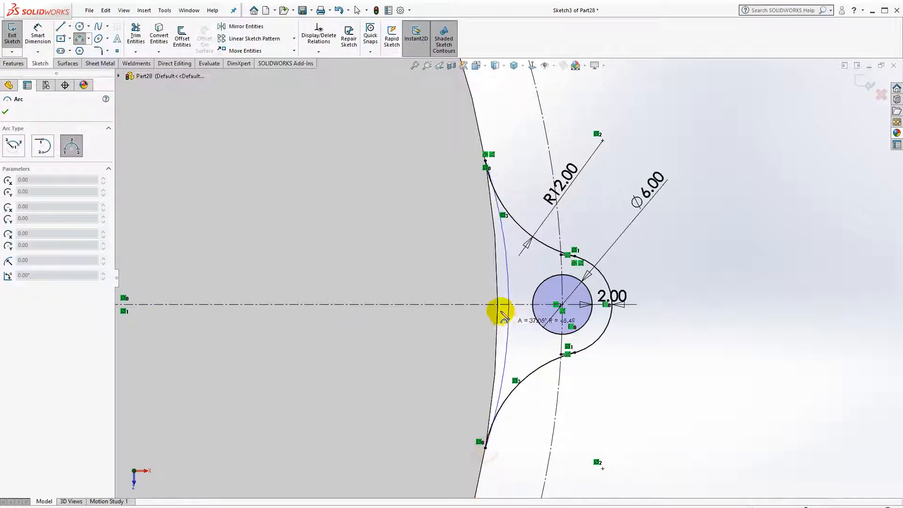
left_click(498, 304)
key("Escape")
left_click(351, 229)
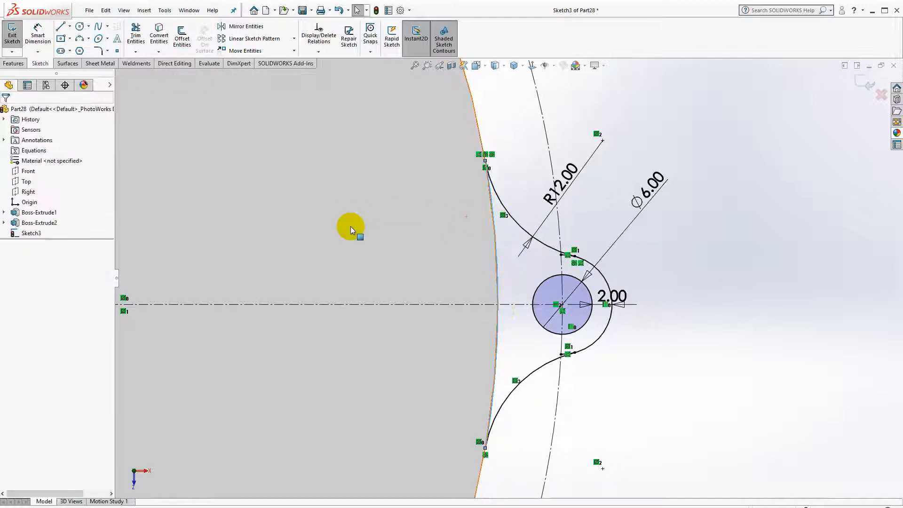
Extrude the lug region around the 6 mm hole with Up To Surface, ending at the flange face on the cylinder side
left_click(25, 63)
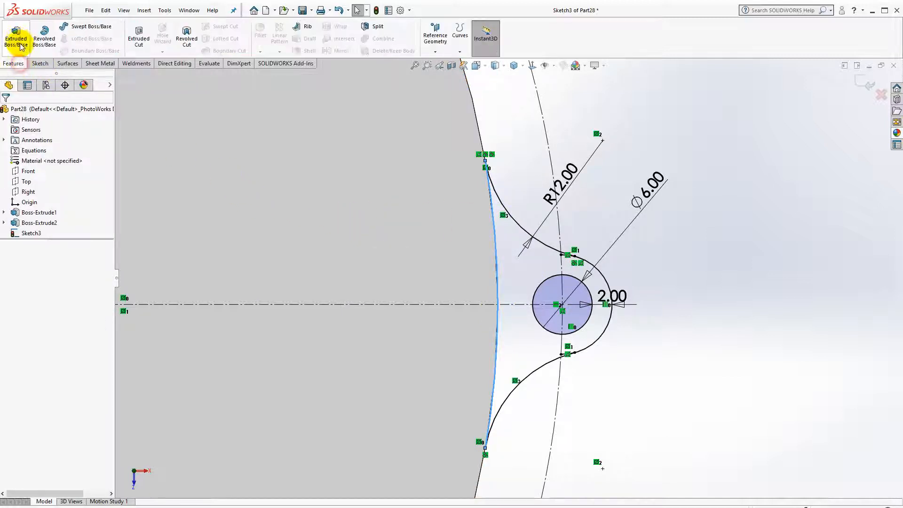
left_click(16, 35)
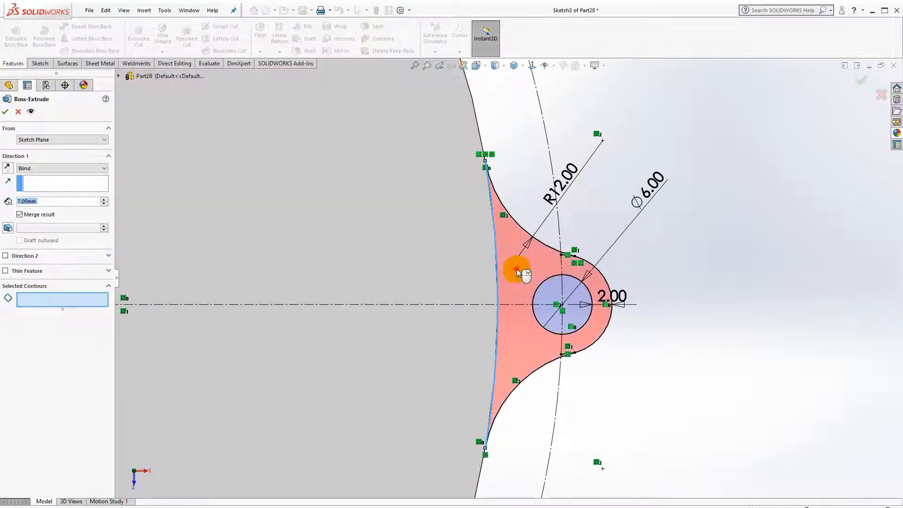
left_click(518, 272)
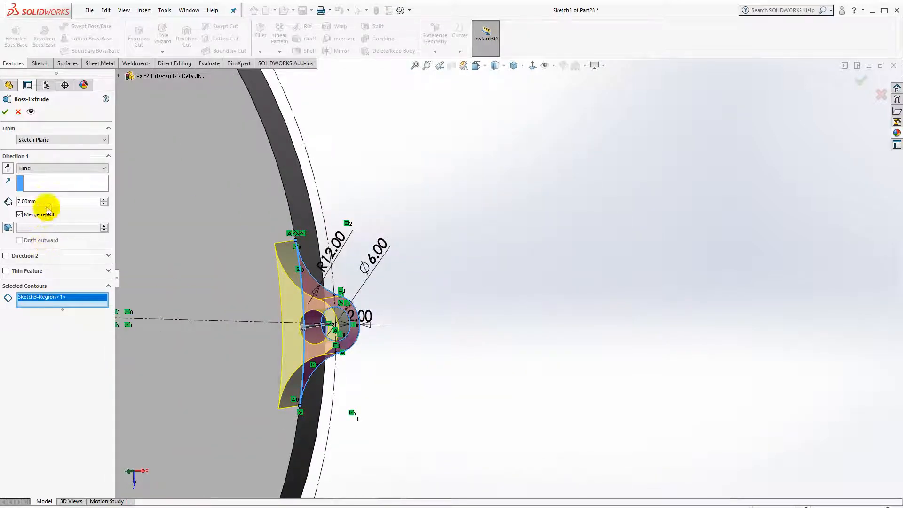
left_click(40, 168)
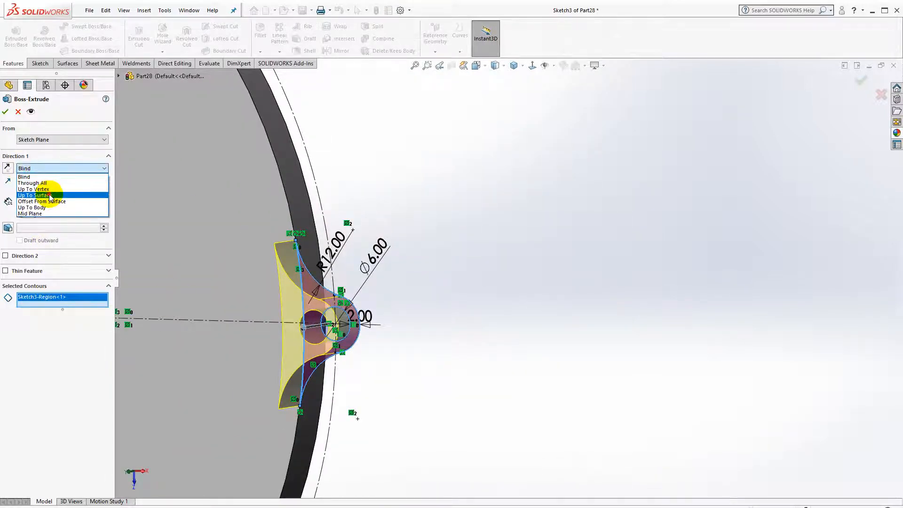
left_click(43, 189)
scroll(335, 288, "up", 3)
middle_click_drag(407, 298, 457, 314)
left_click(422, 285)
left_click(418, 281)
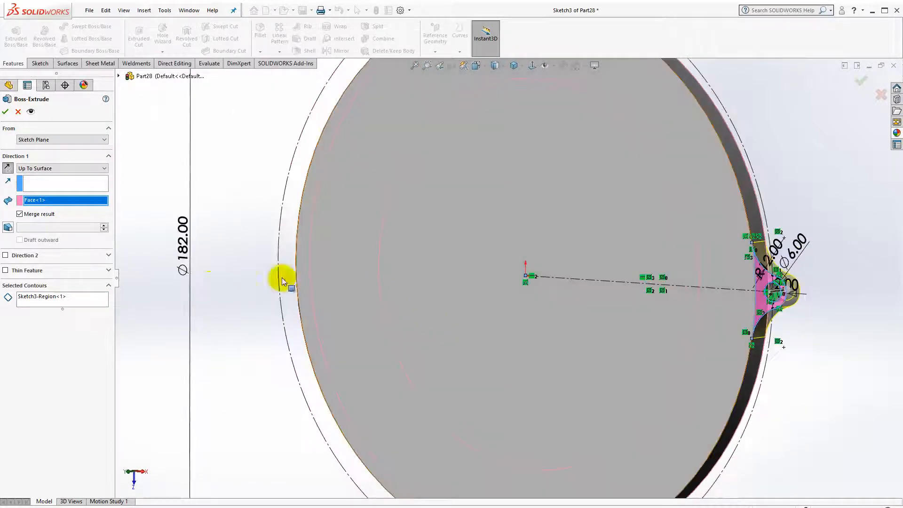
left_click(5, 111)
scroll(786, 217, "up", 3)
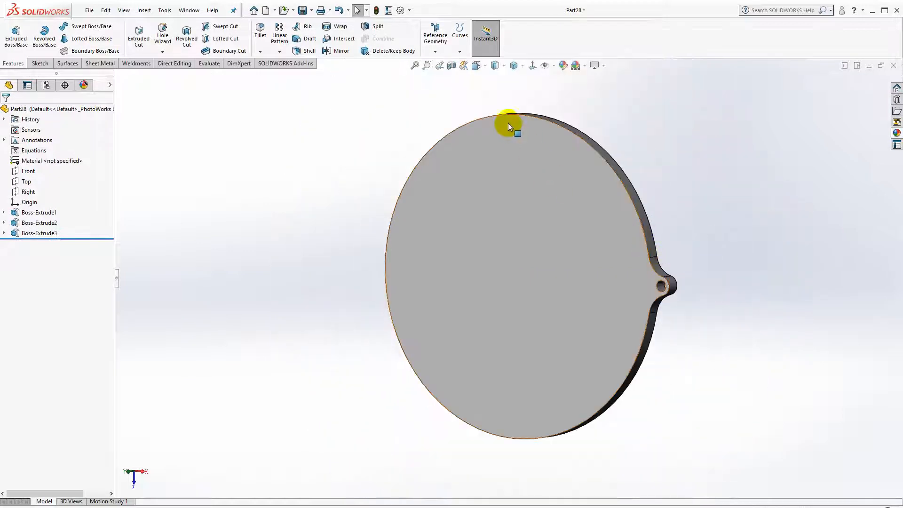
Circular-pattern the extruded lug around the flange's circular edge with 12 equally spaced instances over 360 degrees
left_click(533, 65)
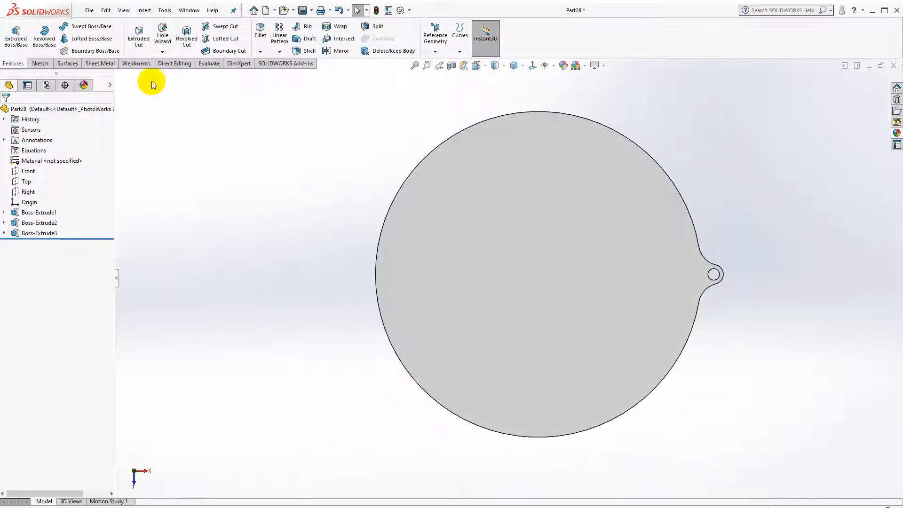
left_click(279, 51)
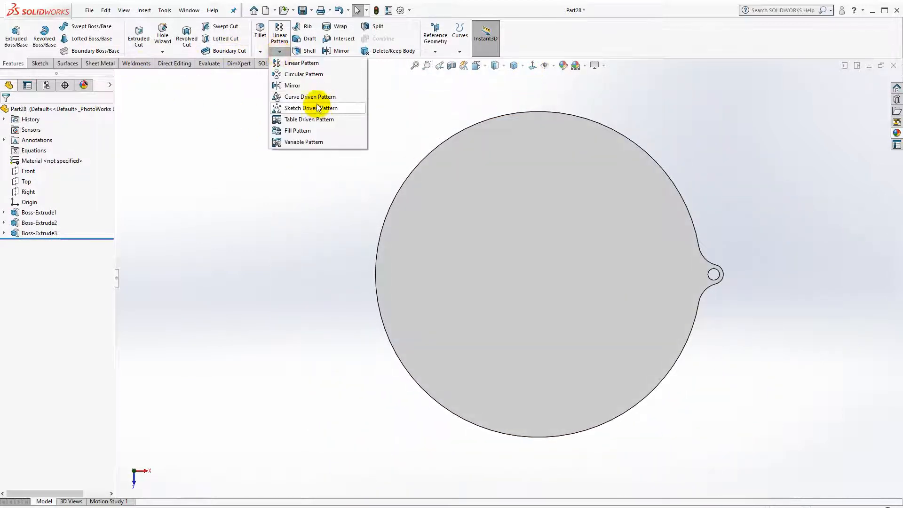
left_click(311, 76)
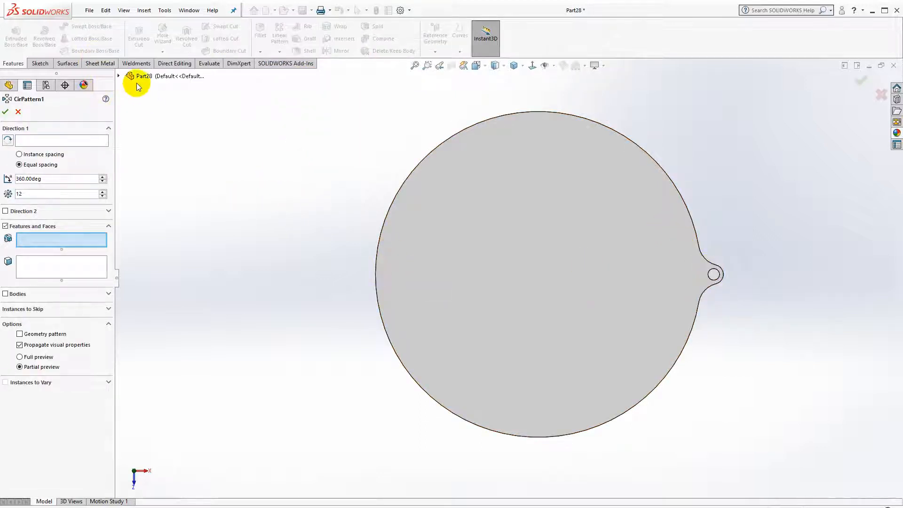
left_click(118, 76)
left_click(165, 201)
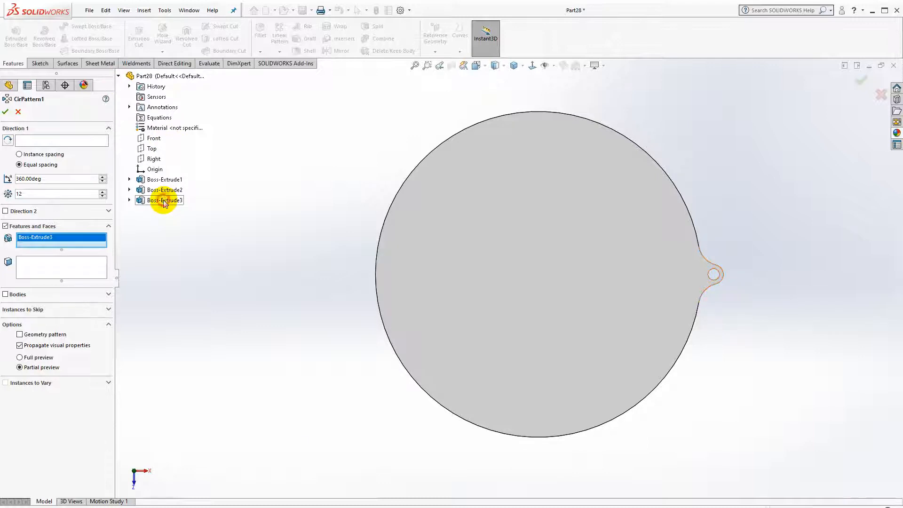
left_click(488, 119)
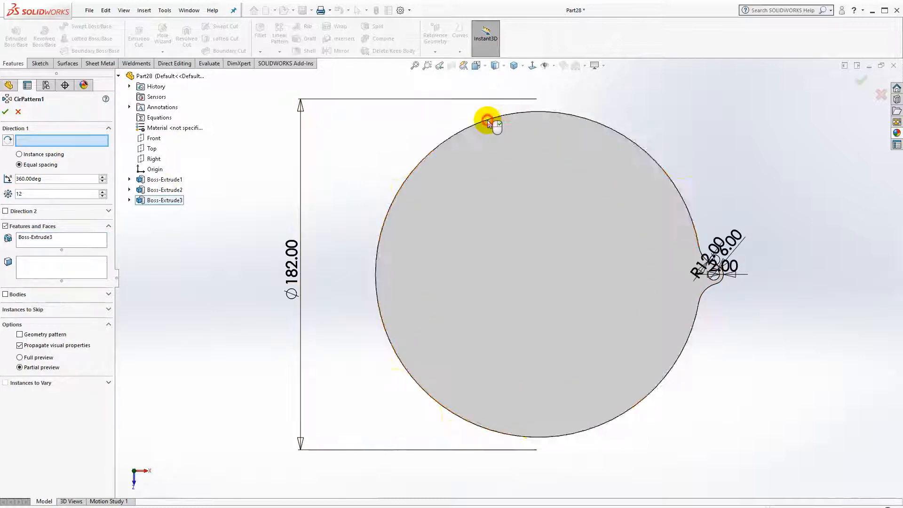
left_click(103, 192)
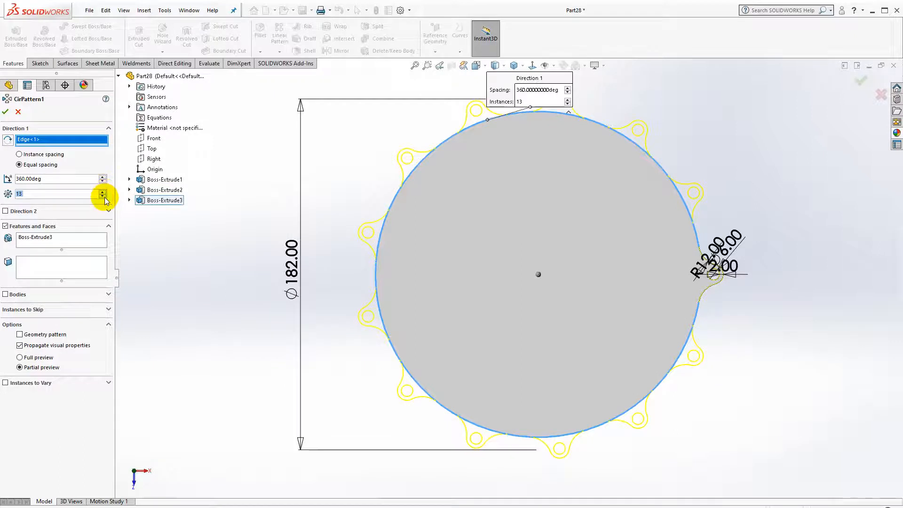
left_click(103, 197)
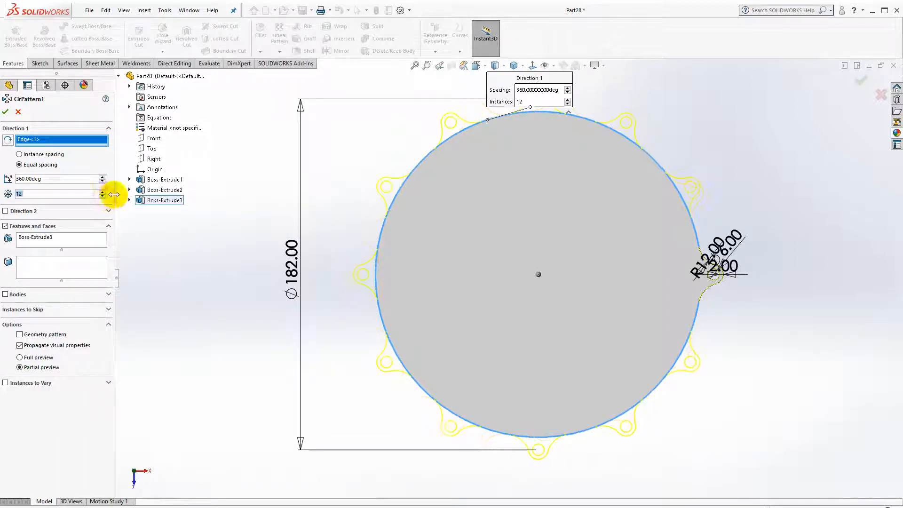
left_click(5, 112)
scroll(563, 259, "up", 3)
scroll(577, 312, "down", 2)
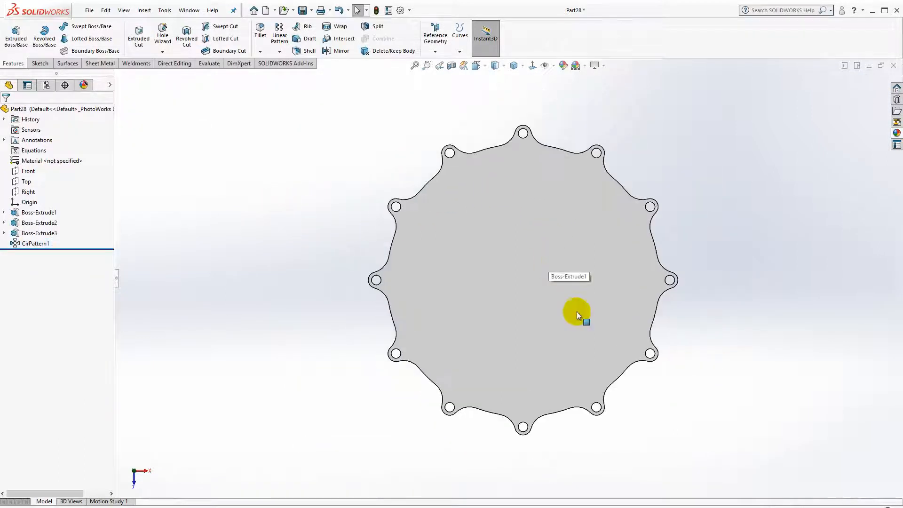
Sketch a closed rectangle on the flat flange face from the origin to the right-hand lug's outer edge, extending about 103 mm downward
scroll(577, 311, "down", 1)
left_click(483, 258)
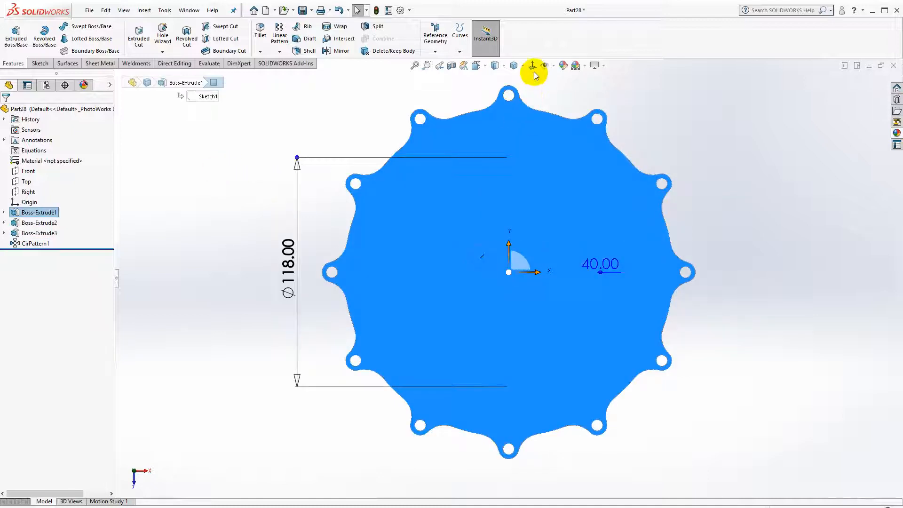
left_click(46, 68)
left_click(13, 34)
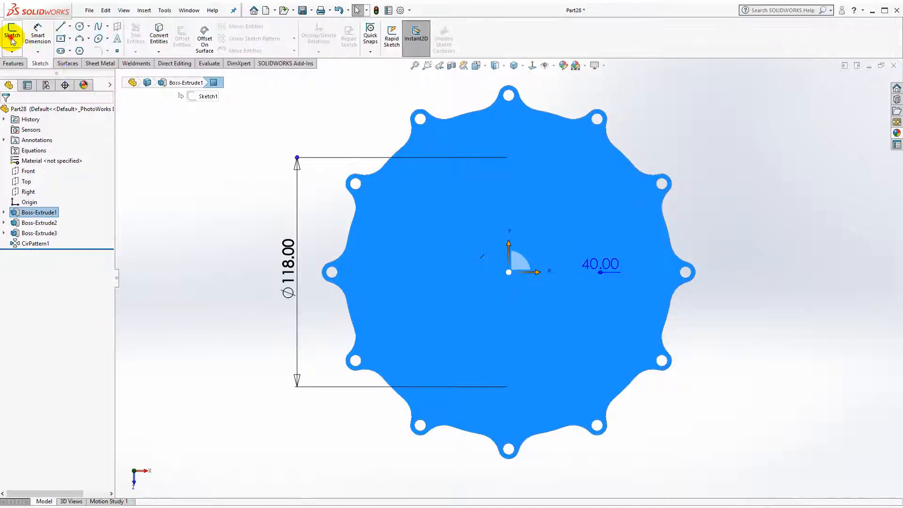
left_click(59, 30)
left_click(509, 273)
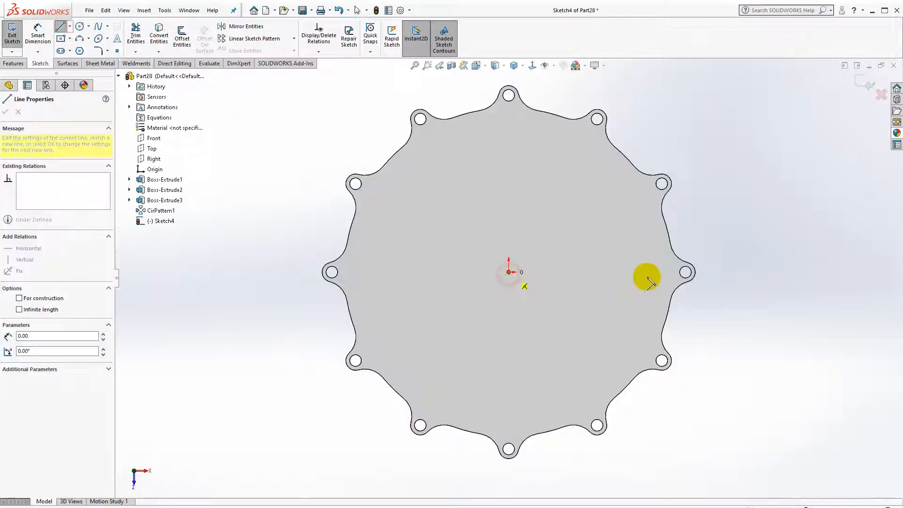
left_click(695, 272)
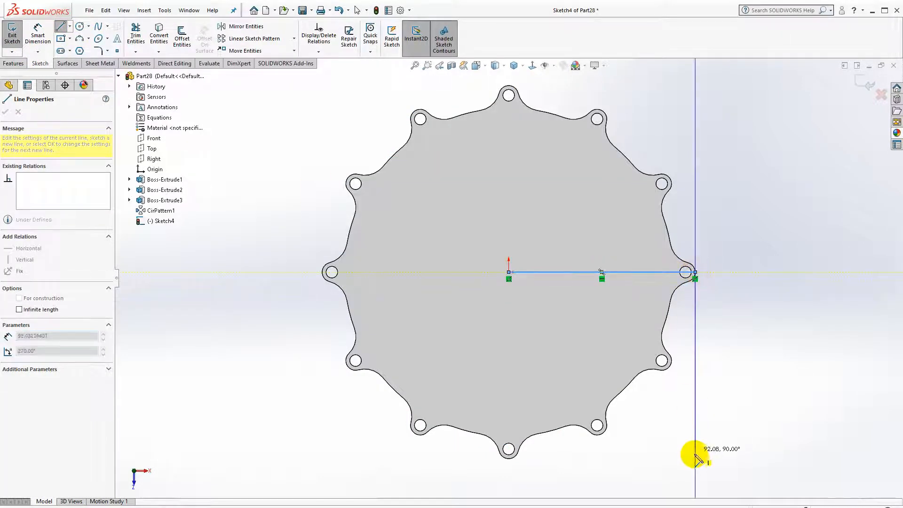
left_click(696, 472)
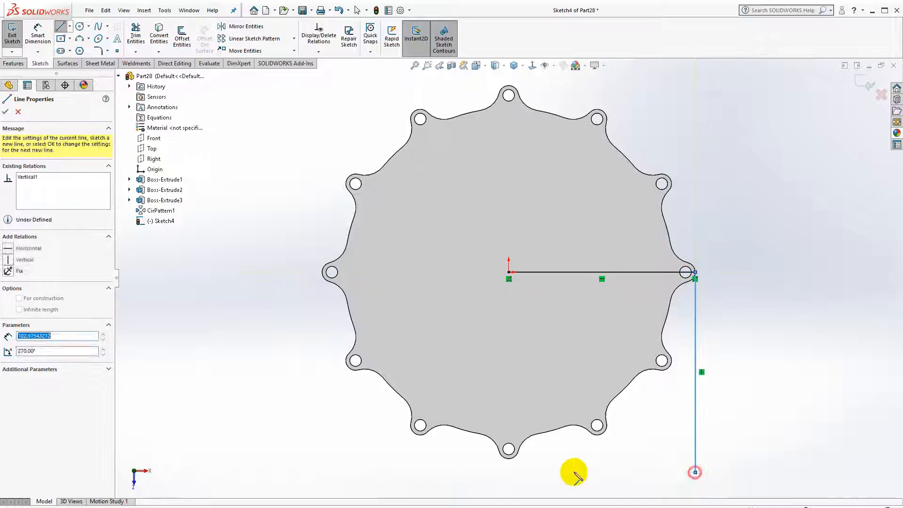
left_click(509, 472)
left_click(509, 273)
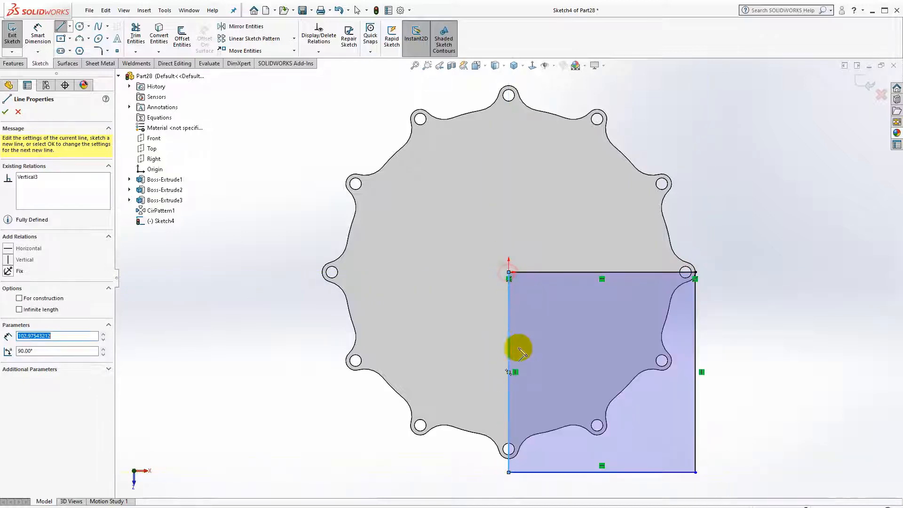
key("Escape")
Snap the rectangle's corner below the origin to the bottom lug's outer edge and fillet the outer corner with a 10 mm radius
left_click_drag(510, 473, 512, 459)
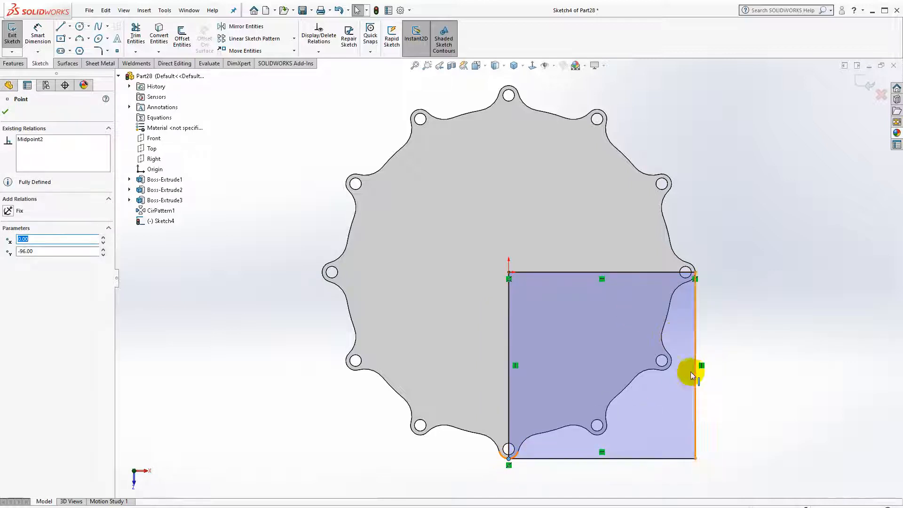
key("Escape")
left_click(98, 50)
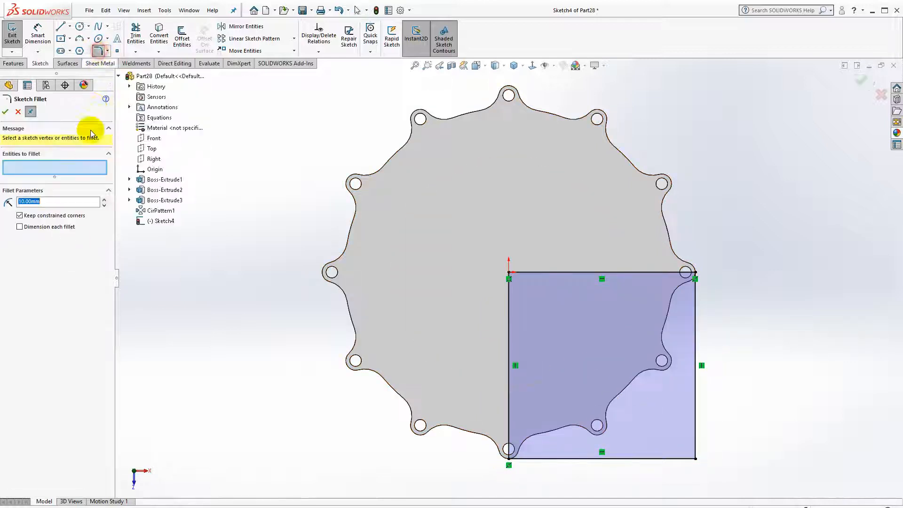
left_click(696, 459)
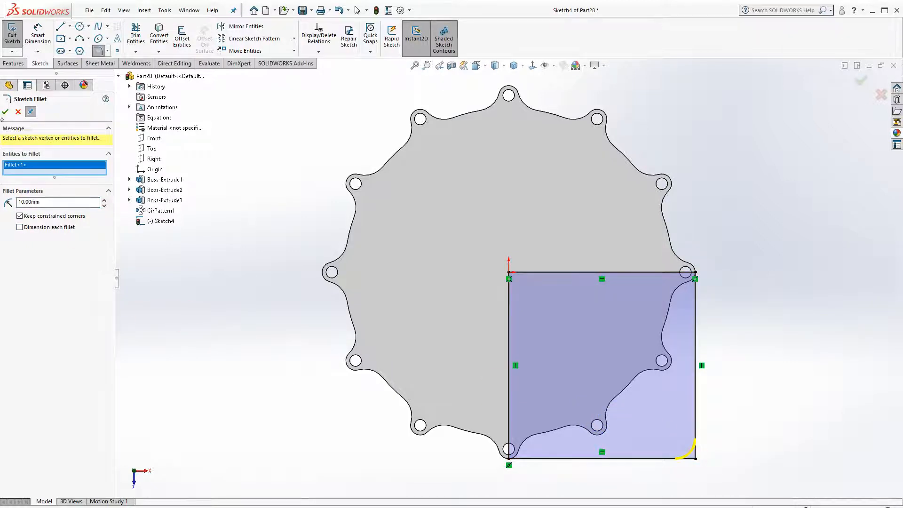
left_click(5, 112)
key("Escape")
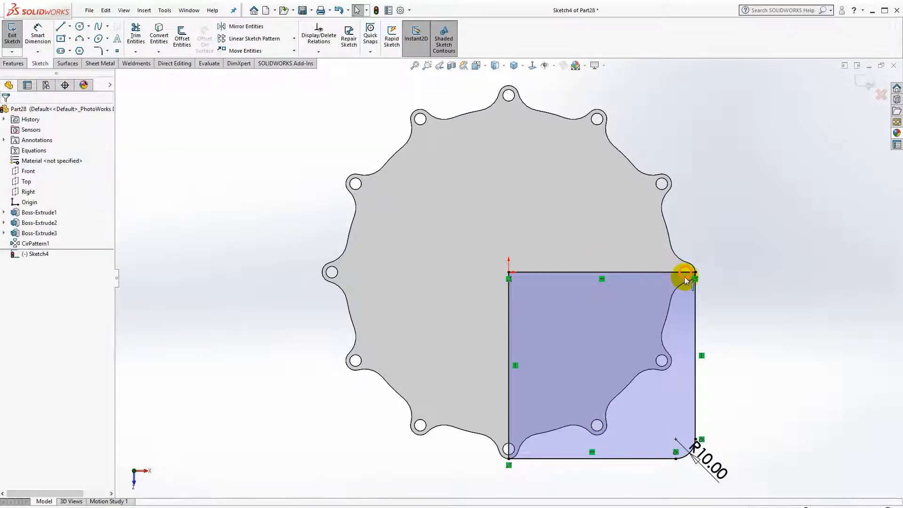
Convert the right-hand and bottom lug hole edges into the sketch, and trim the right-hand circle's upper half and the line crossing it
left_click(514, 445)
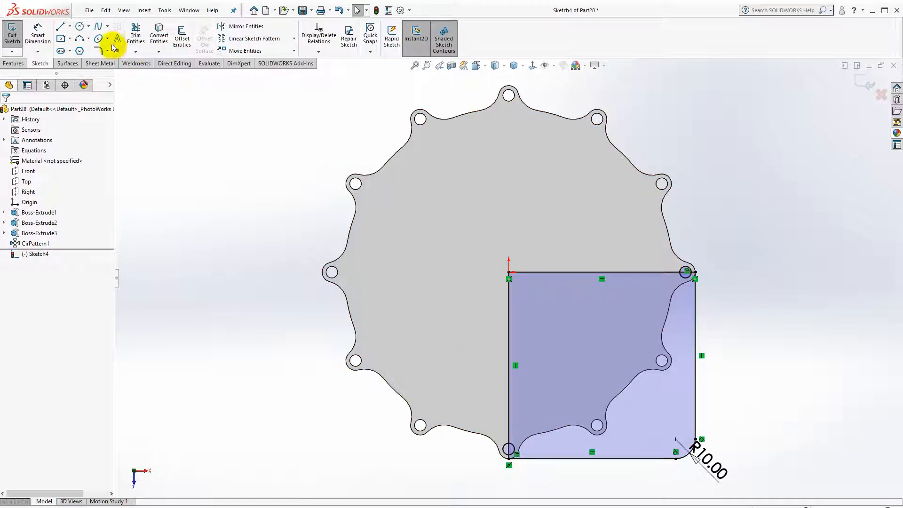
left_click(136, 35)
scroll(671, 300, "down", 4)
scroll(671, 300, "down", 4)
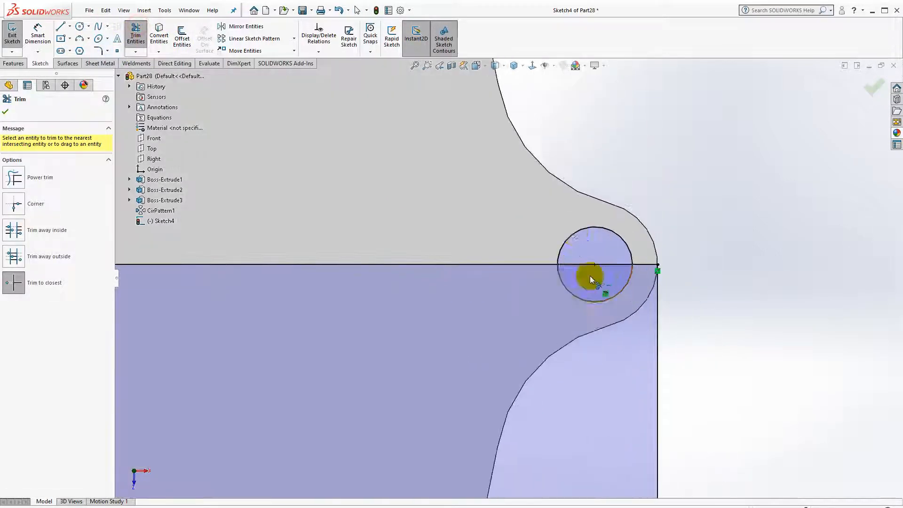
left_click(573, 234)
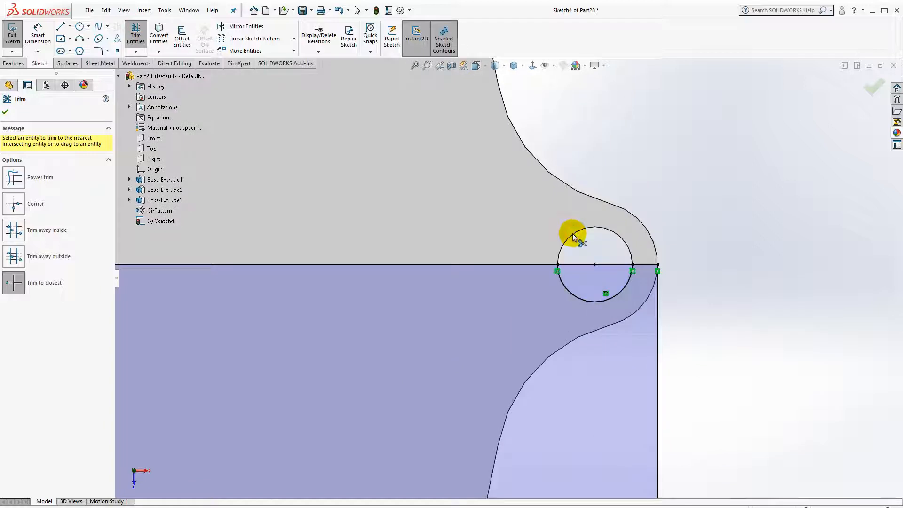
left_click(579, 265)
scroll(574, 284, "up", 6)
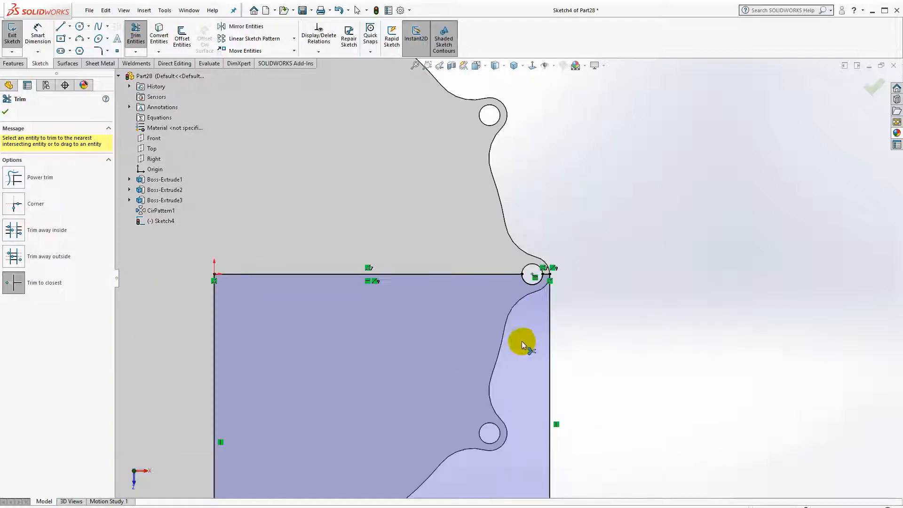
Trim the bottom lug circle's half outside the rectangle and the line segment crossing the hole
scroll(372, 426, "down", 8)
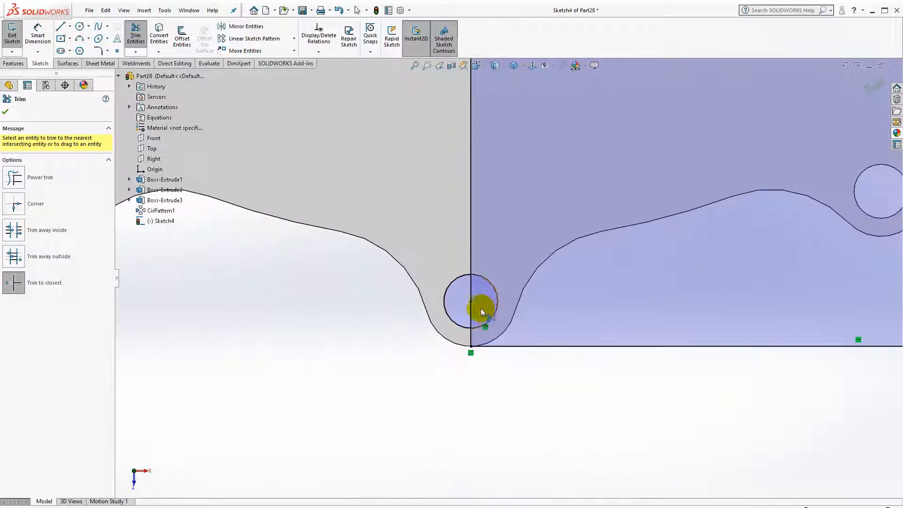
left_click(425, 282)
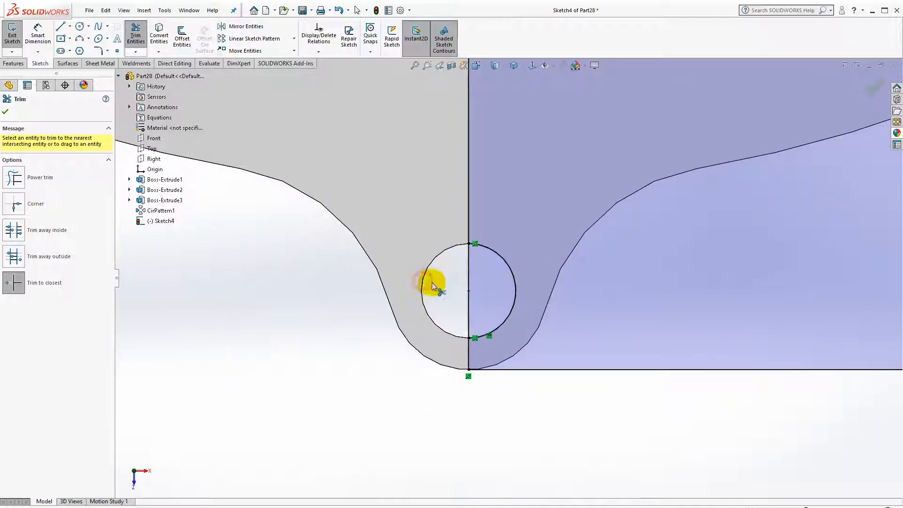
left_click(470, 271)
scroll(472, 281, "up", 12)
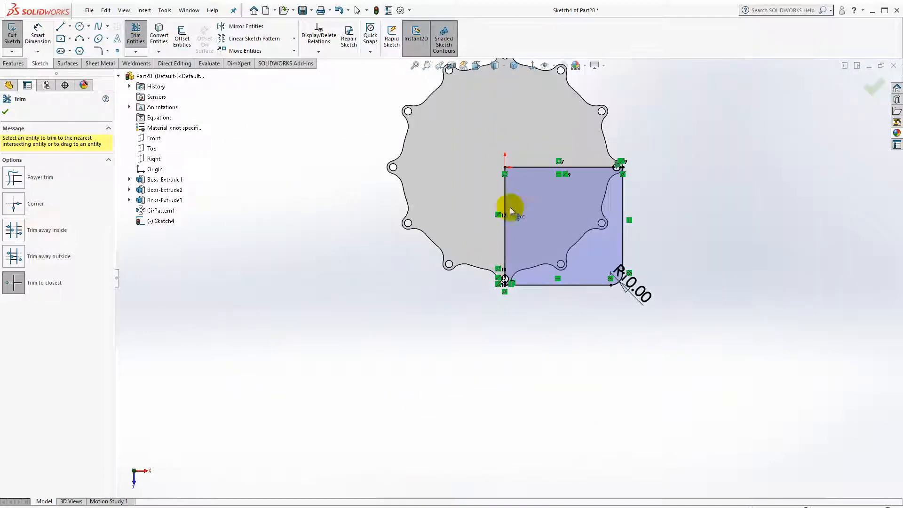
Extrude the corner plate sketch up to the flange's opposite face, using Up To Surface and merging the result
scroll(623, 155, "down", 3)
left_click(20, 66)
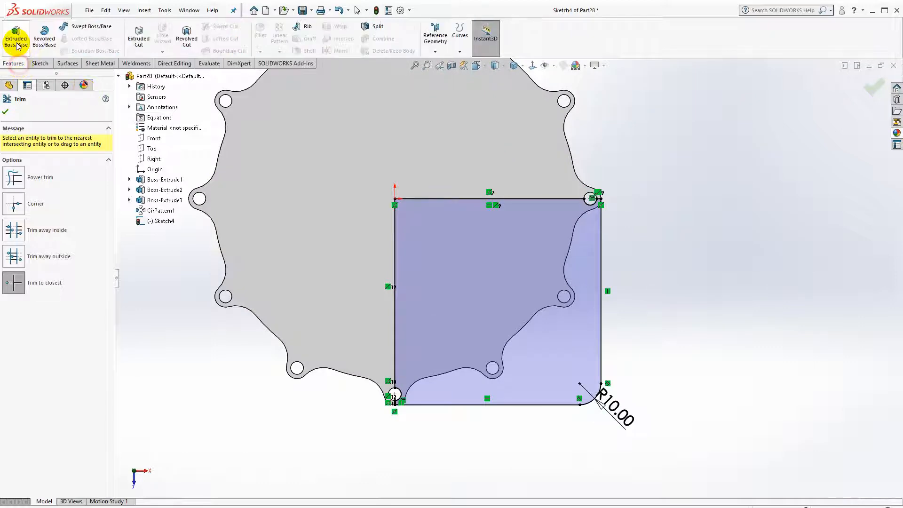
left_click(14, 35)
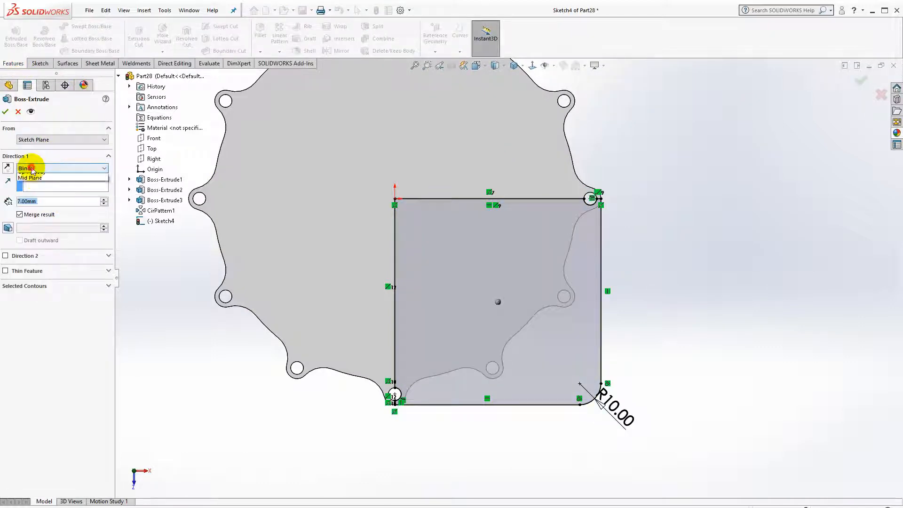
left_click(30, 169)
left_click(68, 197)
middle_click_drag(453, 289, 333, 288)
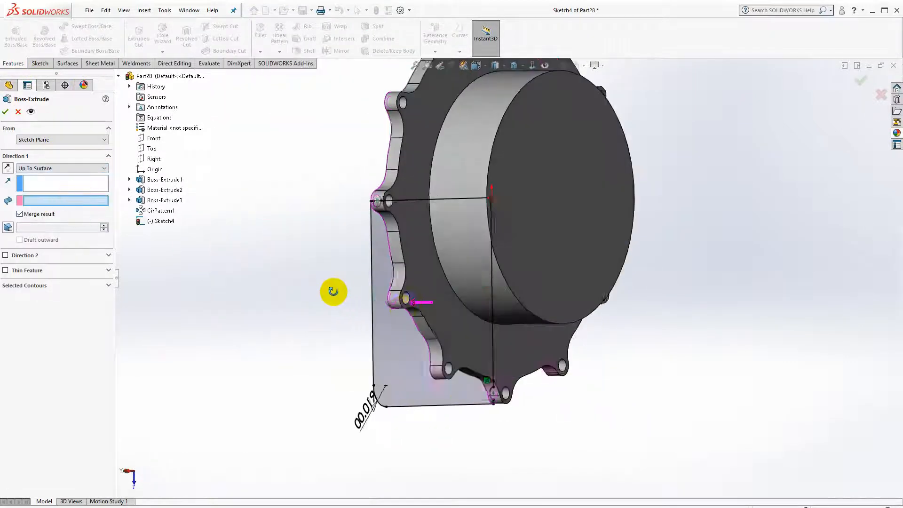
left_click(427, 279)
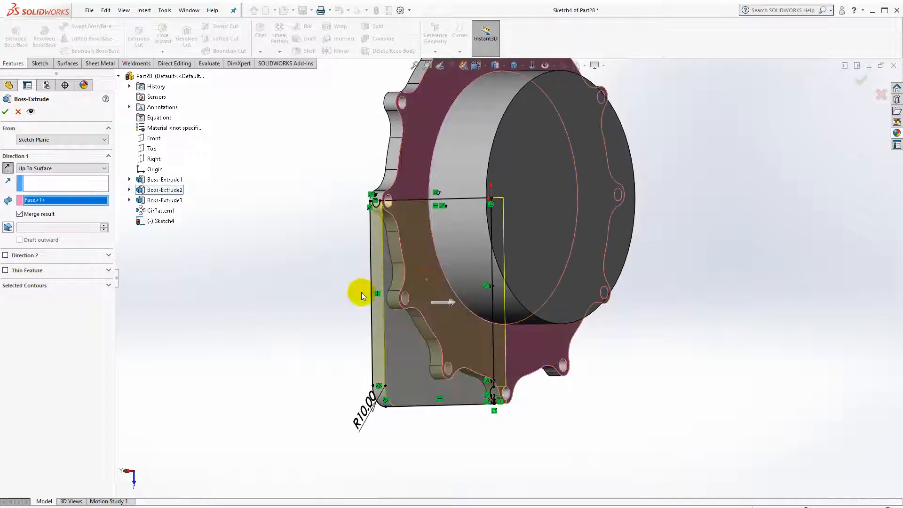
left_click(5, 112)
Sketch two concentric circles about 148 mm and 99 mm in diameter, centred on the origin, on the part's flat face
middle_click_drag(301, 263, 357, 228)
left_click(357, 228)
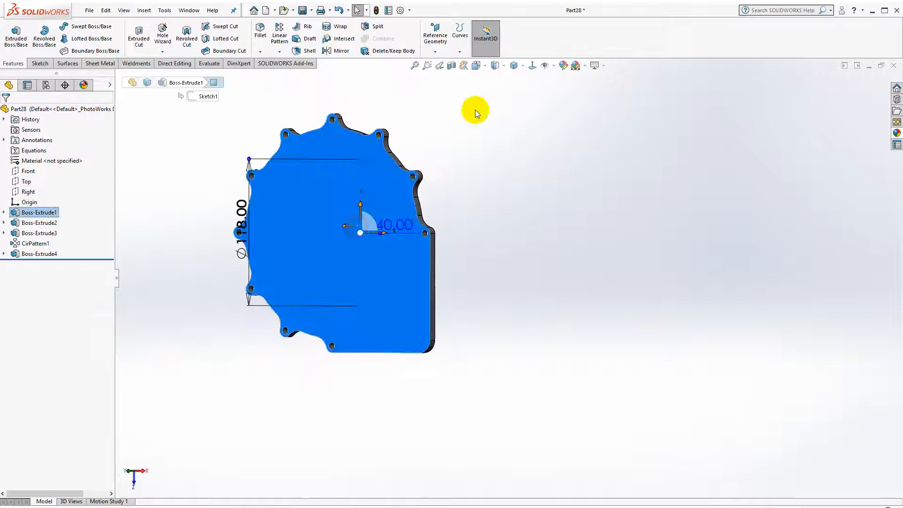
left_click(532, 66)
left_click(41, 65)
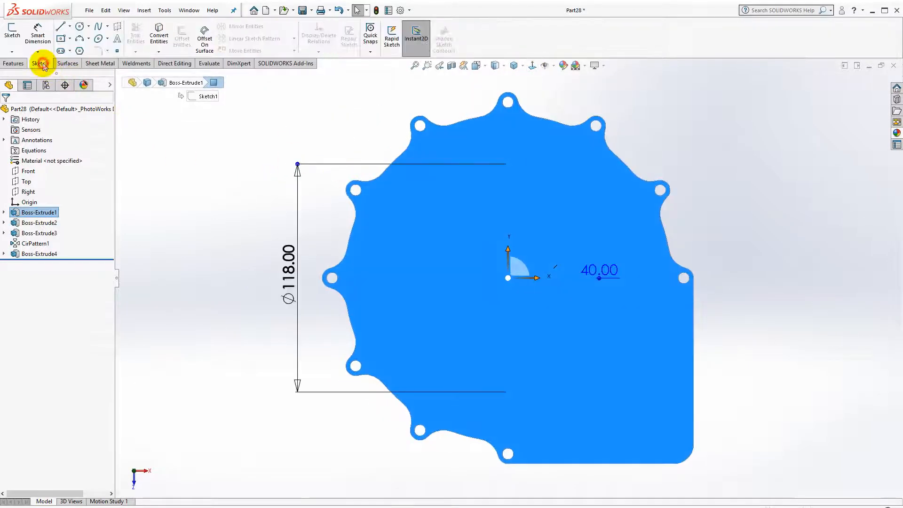
left_click(12, 31)
left_click(79, 26)
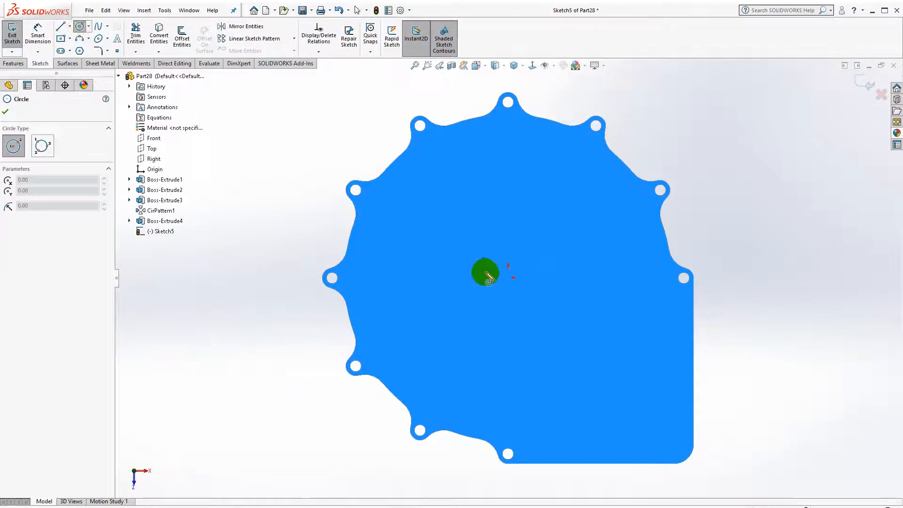
mouse_move(510, 288)
left_mouse_down()
mouse_move(601, 294)
mouse_move(646, 315)
left_mouse_up()
left_click_drag(509, 277, 580, 338)
key("Escape")
Dimension the outer circle's diameter as 160 mm
left_click(38, 34)
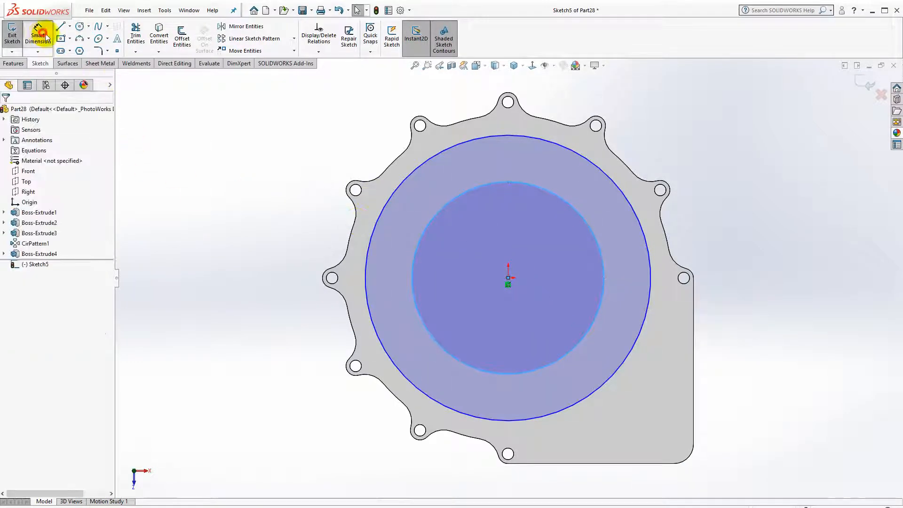
left_click(368, 250)
left_click(262, 278)
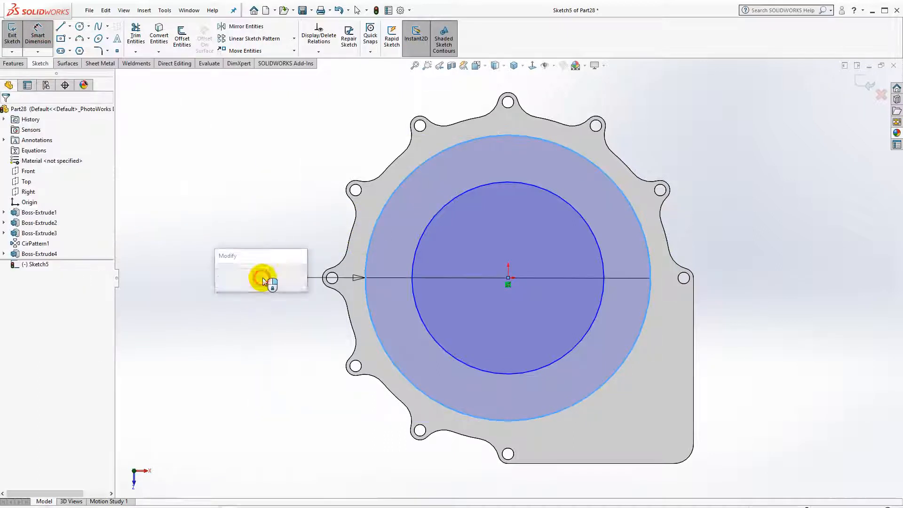
type("160")
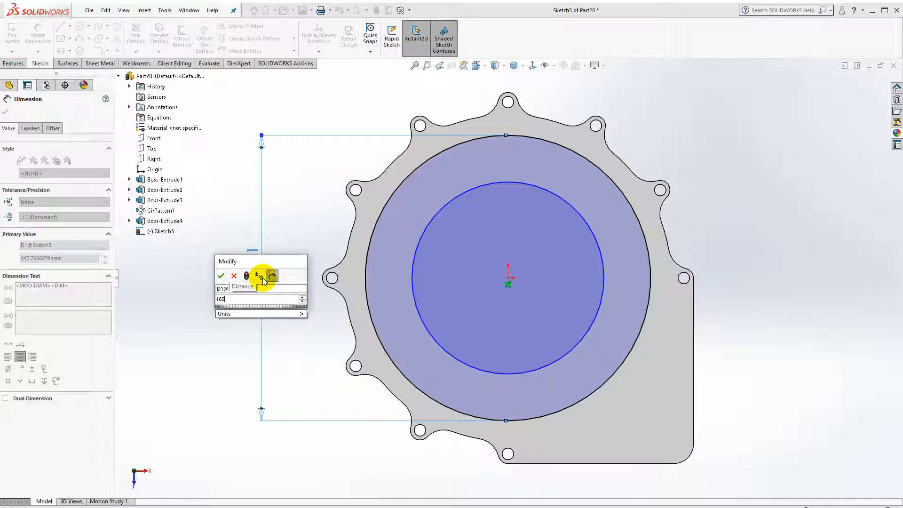
key("Return")
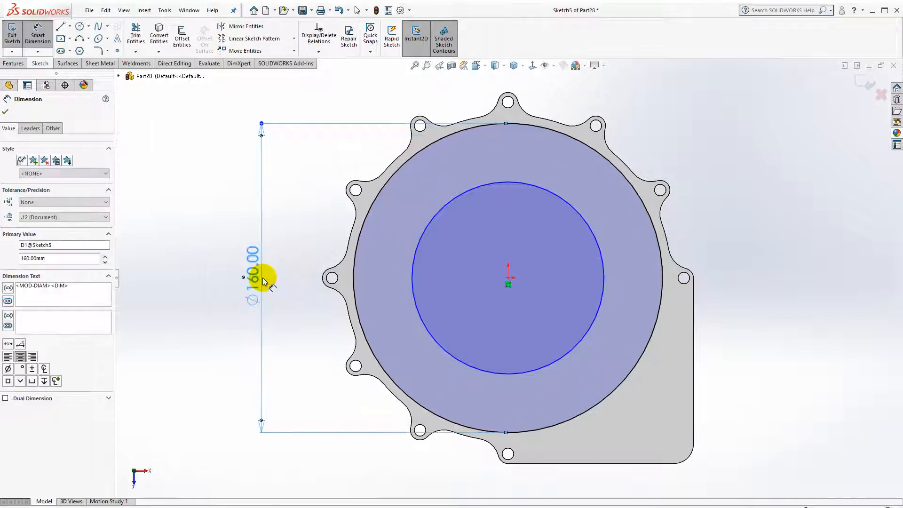
Dimension the inner circle's diameter as 94 mm
left_click(428, 223)
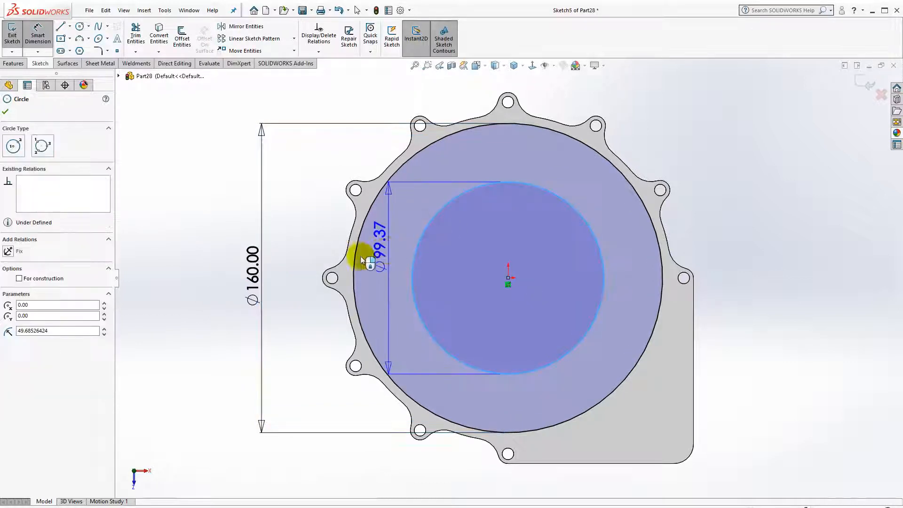
left_click(297, 281)
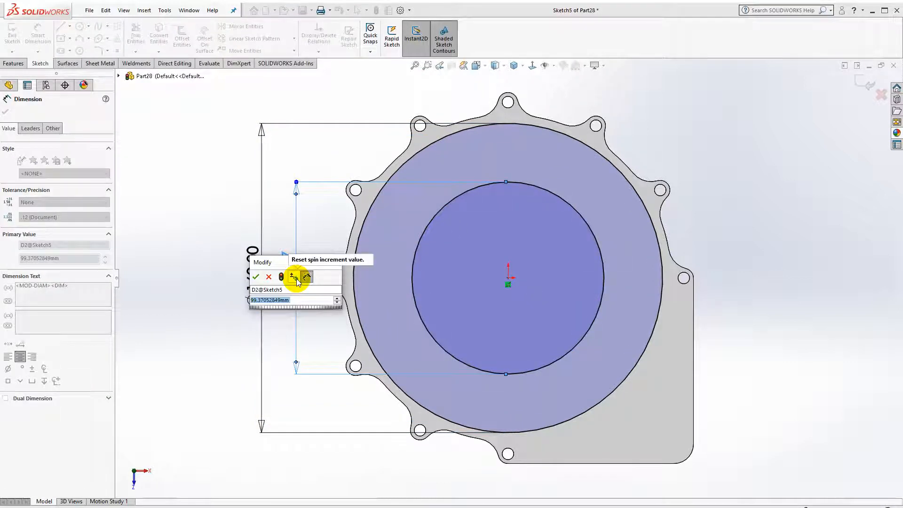
type("94")
key("Return")
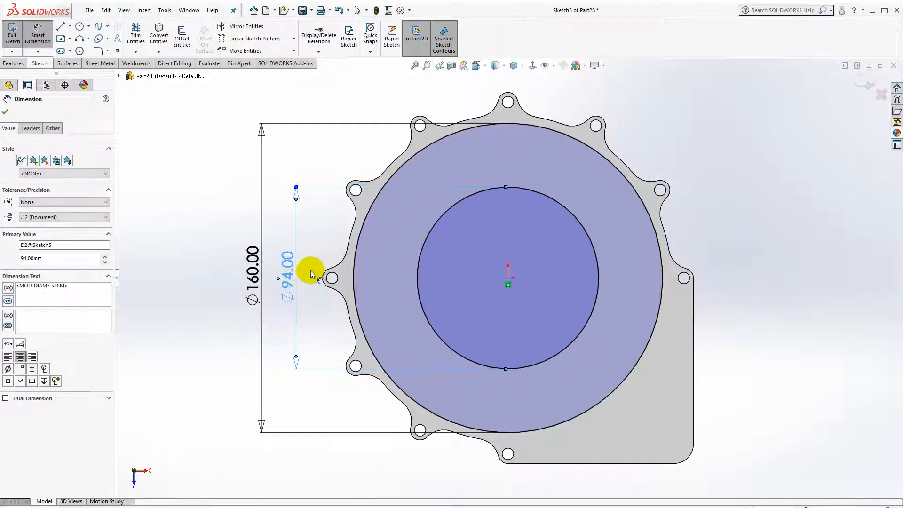
key("Escape")
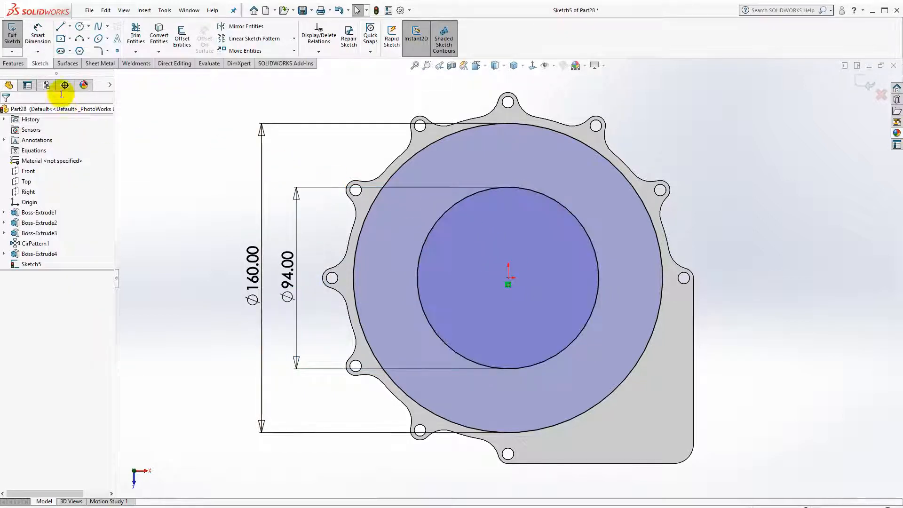
Extrude the ring between the two circles as a blind boss 2 mm deep
left_click(13, 63)
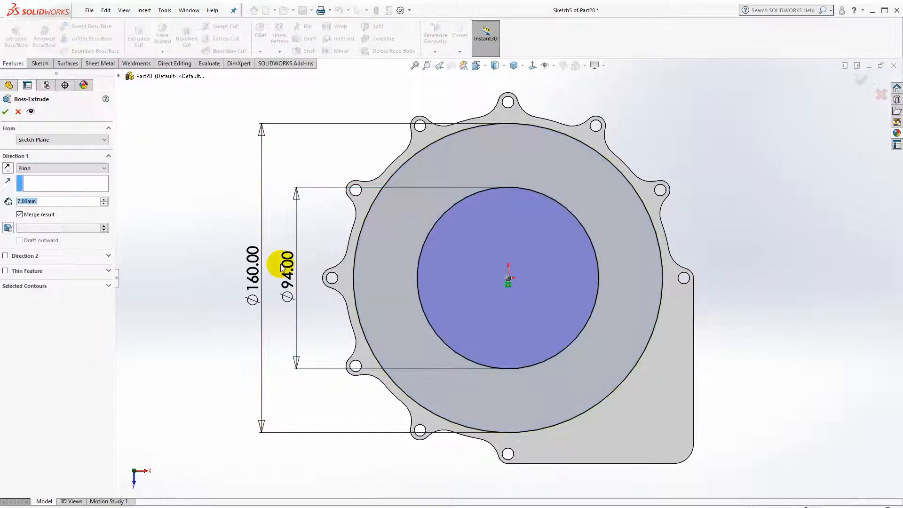
double_click(47, 202)
type("2")
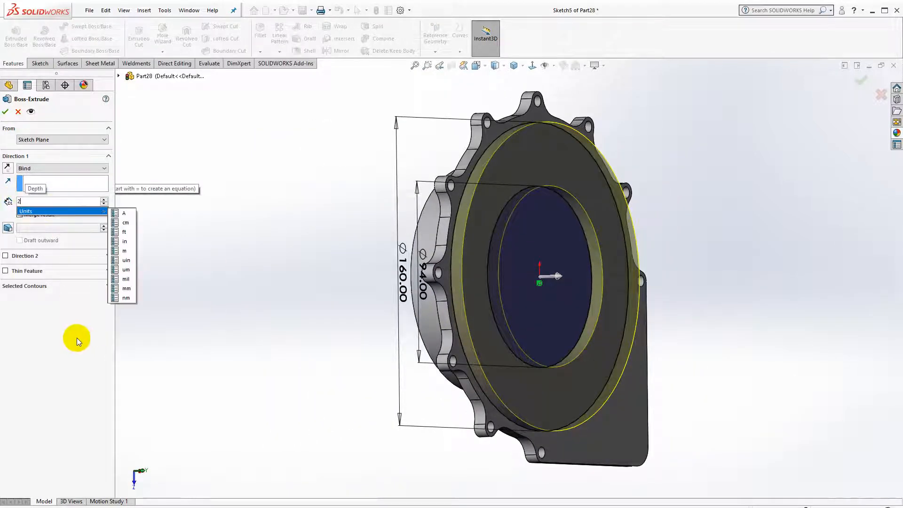
key("Return")
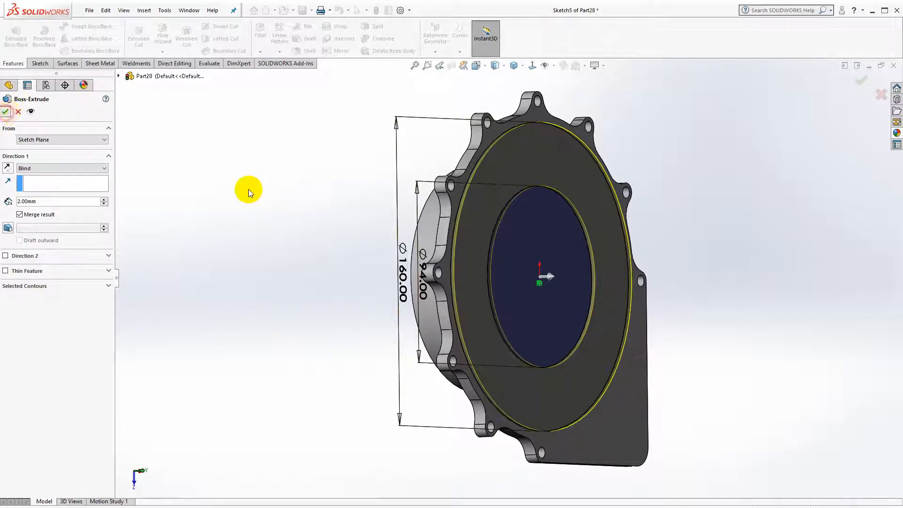
left_click(316, 192)
On the raised ring's face, sketch centerlines from the origin to the outer edges of the right-hand lug and the next lug above
middle_click_drag(537, 250, 469, 234)
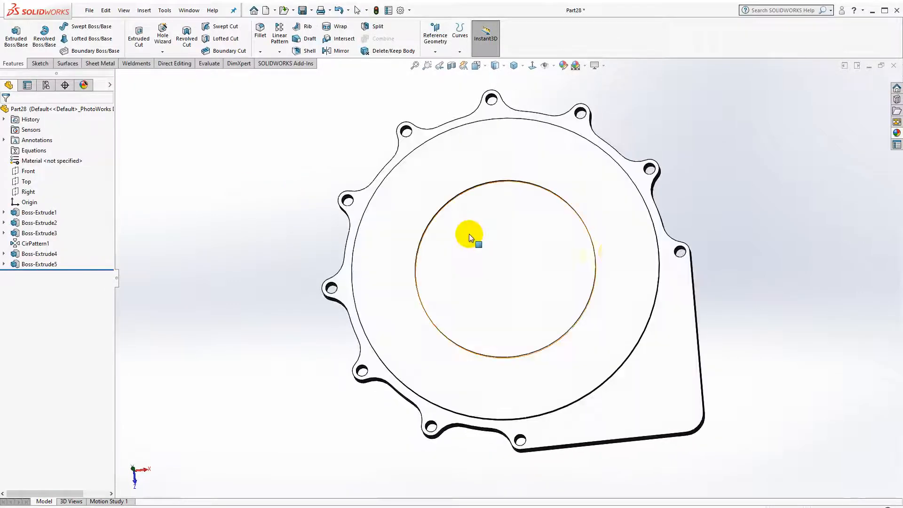
left_click(611, 238)
left_click(532, 66)
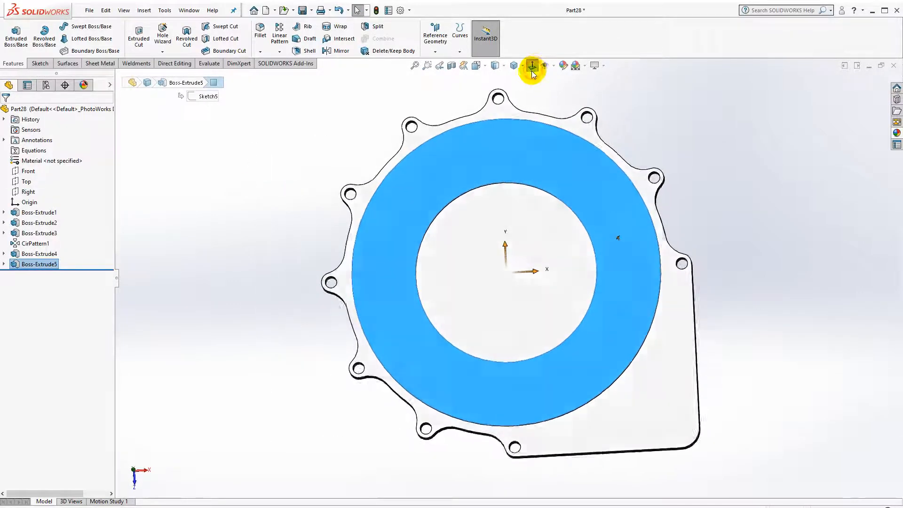
left_click(40, 63)
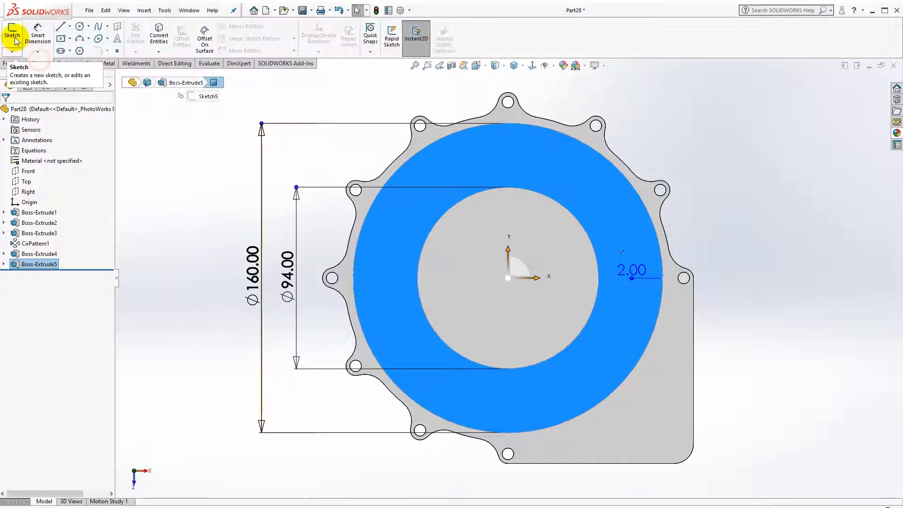
left_click(16, 40)
left_click(70, 26)
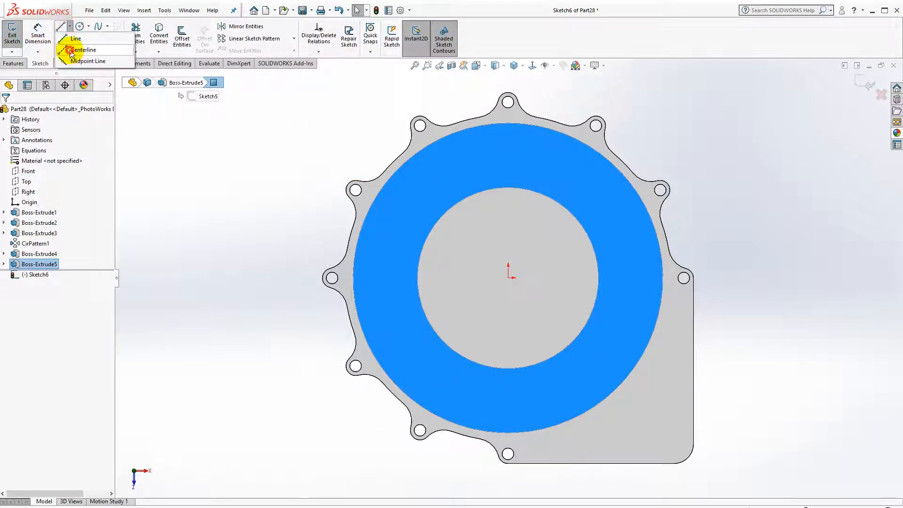
left_click(82, 50)
left_click(509, 278)
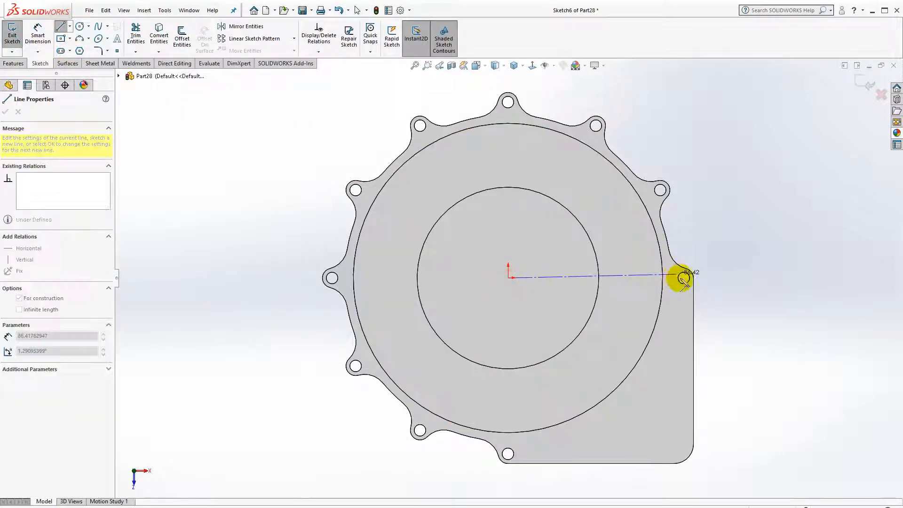
left_click(694, 278)
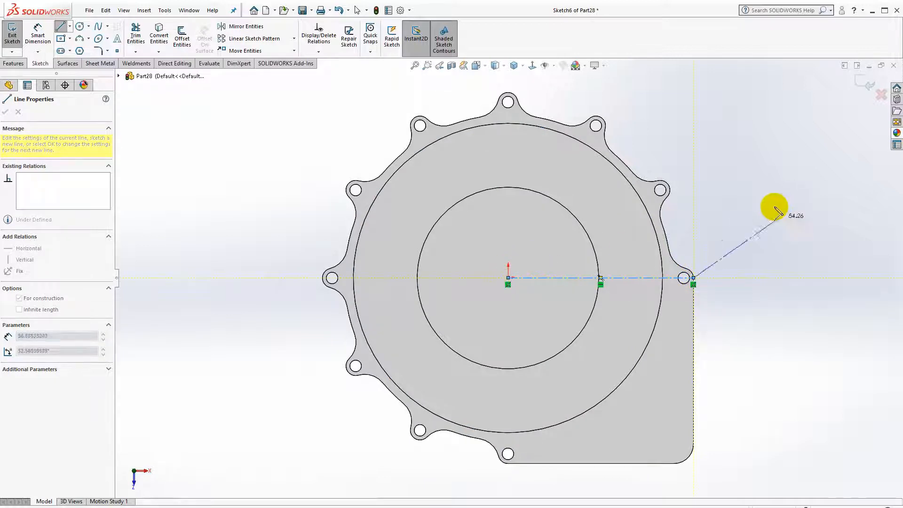
key("Escape")
left_click(509, 278)
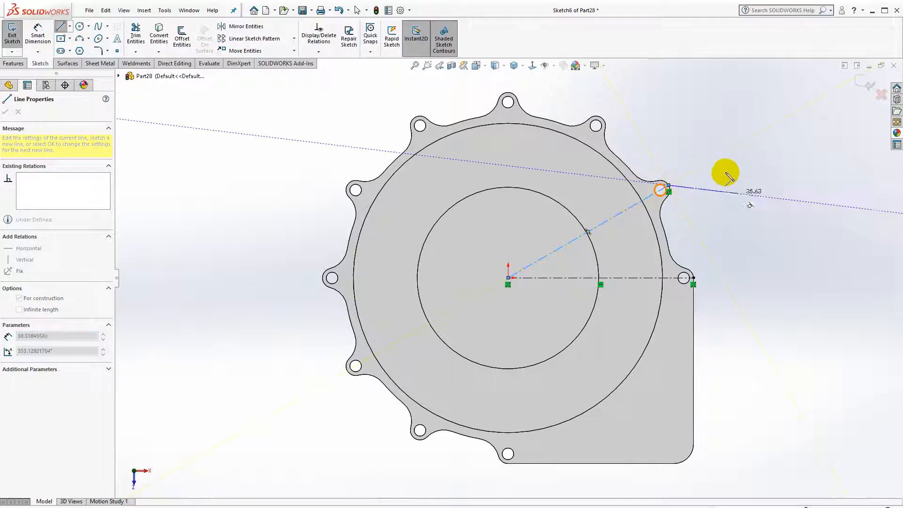
key("Escape")
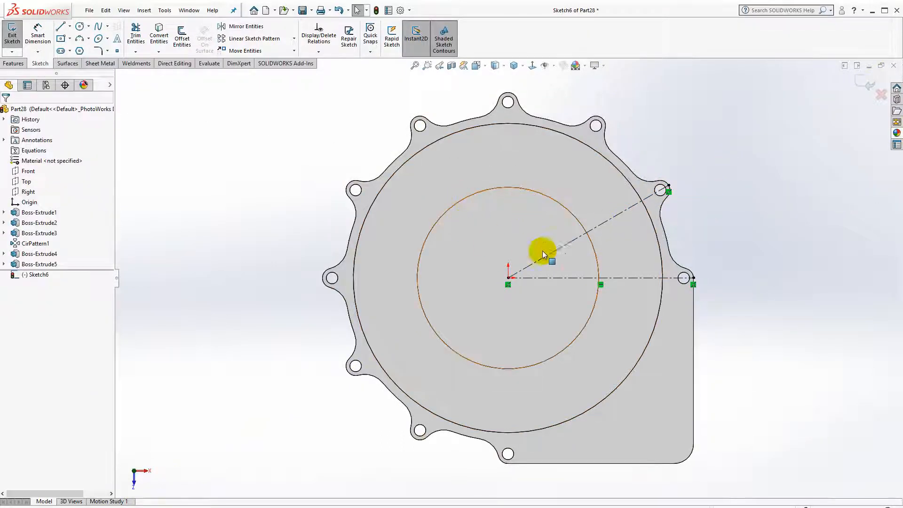
Offset both centerlines by 1.5 mm toward the inside of the wedge between them
left_click(555, 251)
left_click(566, 278, "ctrl")
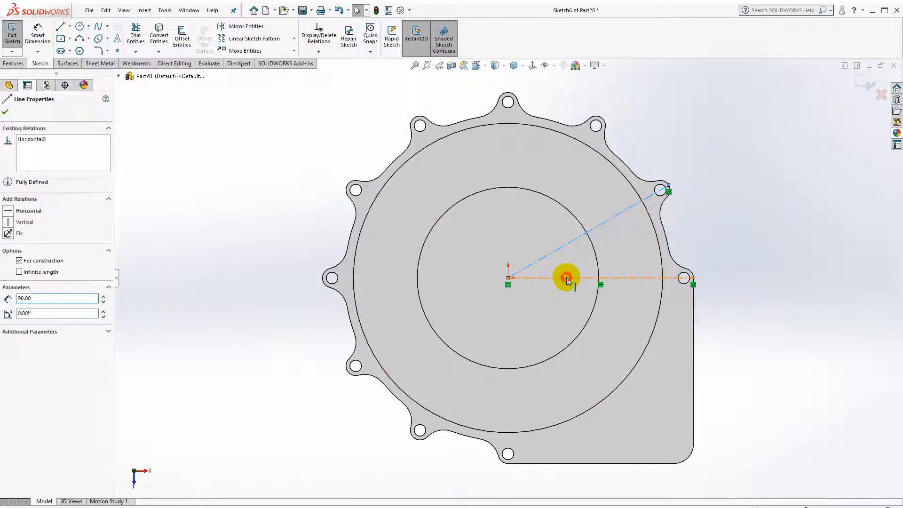
left_click(182, 38)
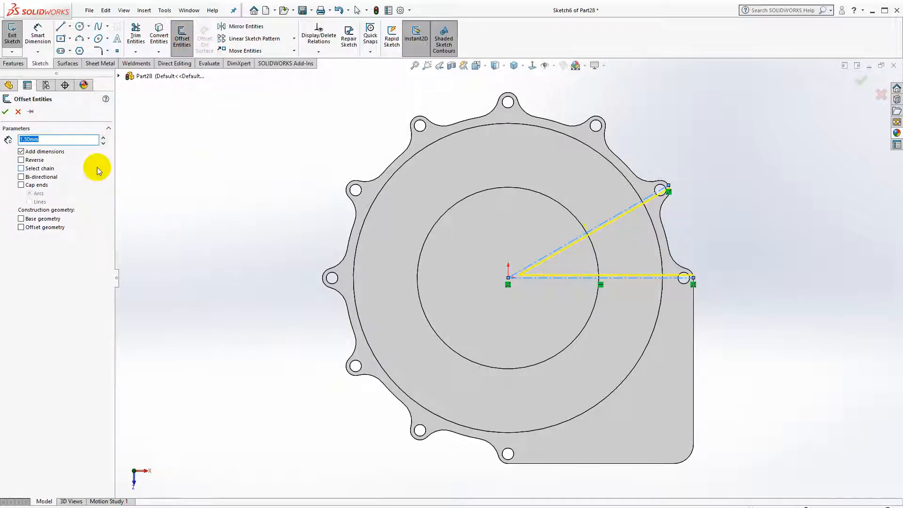
left_click(6, 113)
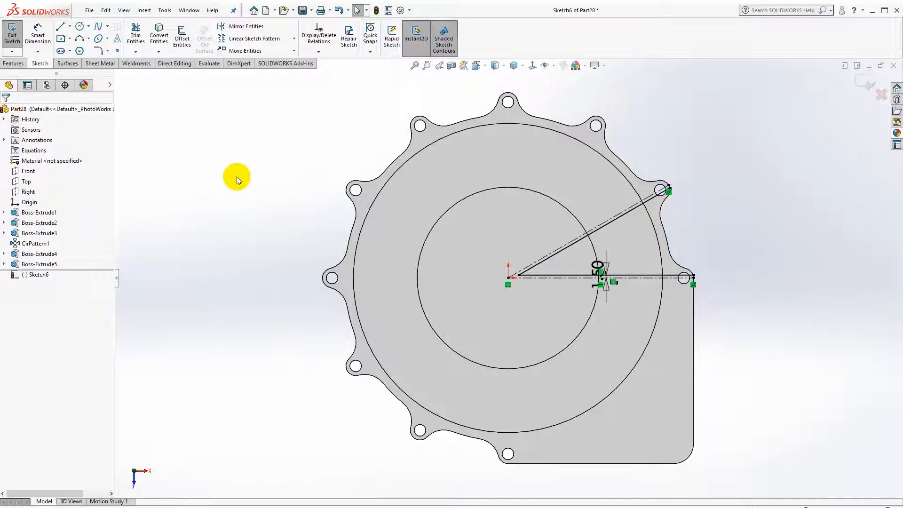
Offset the ring's inner circular edge outward by 3 mm
left_click(542, 197)
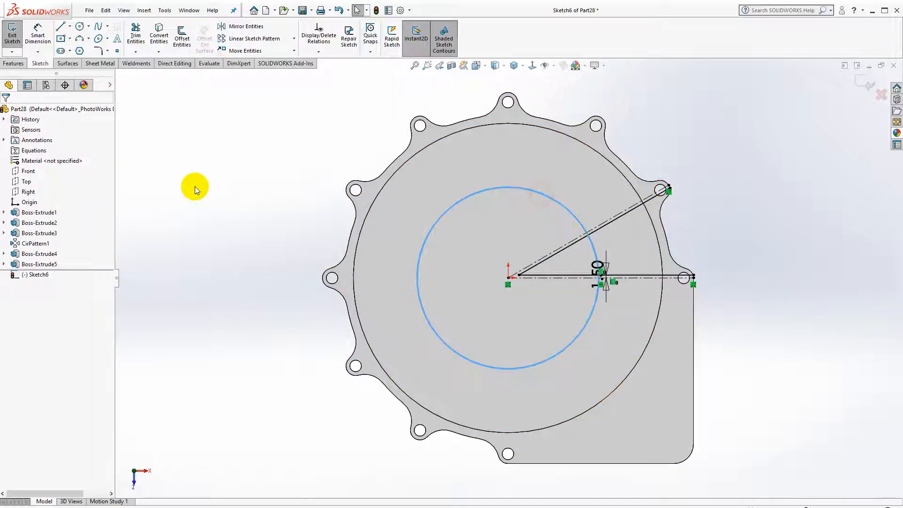
left_click(182, 38)
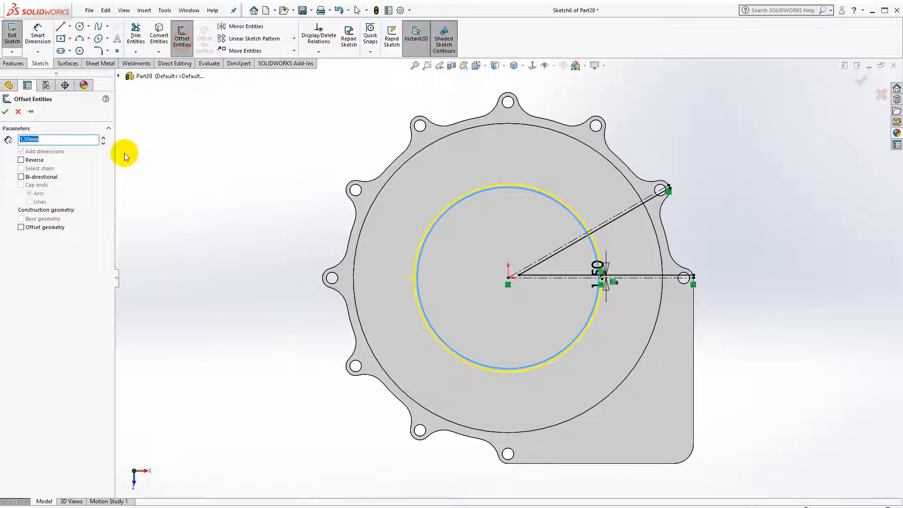
type("3")
key("Return")
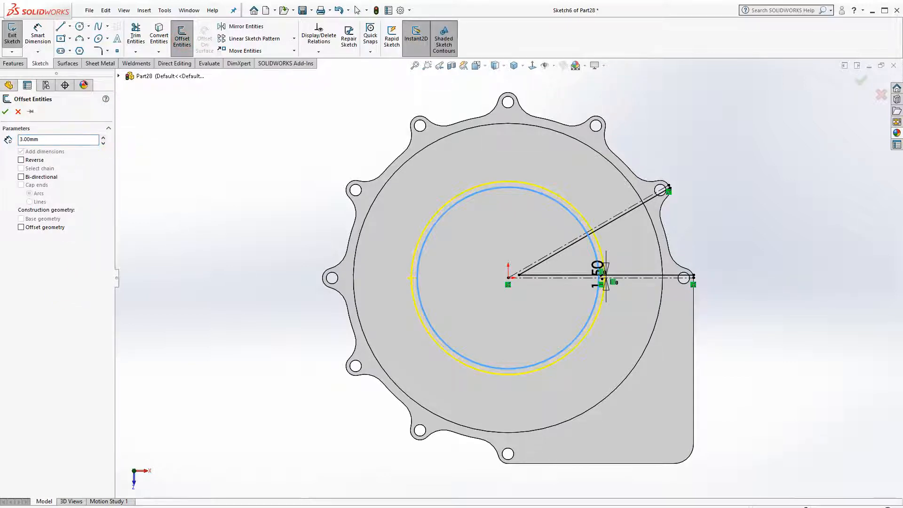
left_click(7, 112)
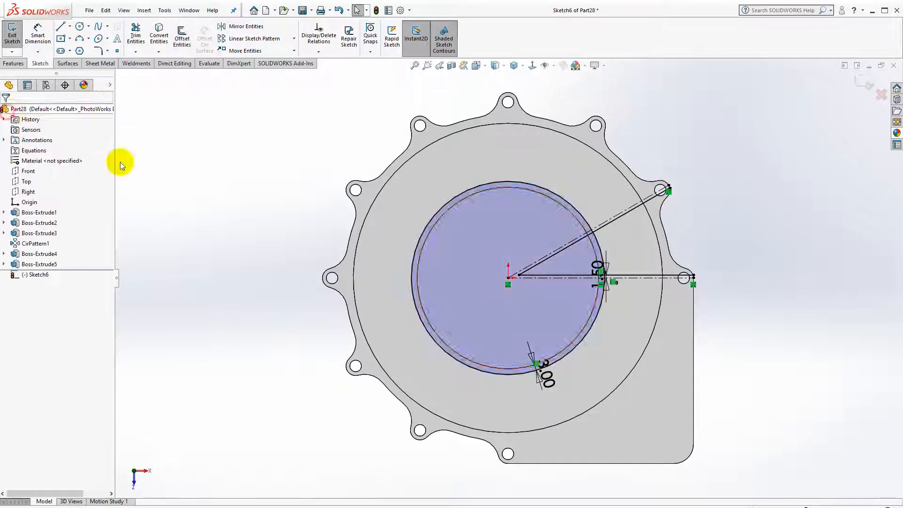
Offset the raised ring's outer circular edge inward by 3 mm
left_click(605, 162)
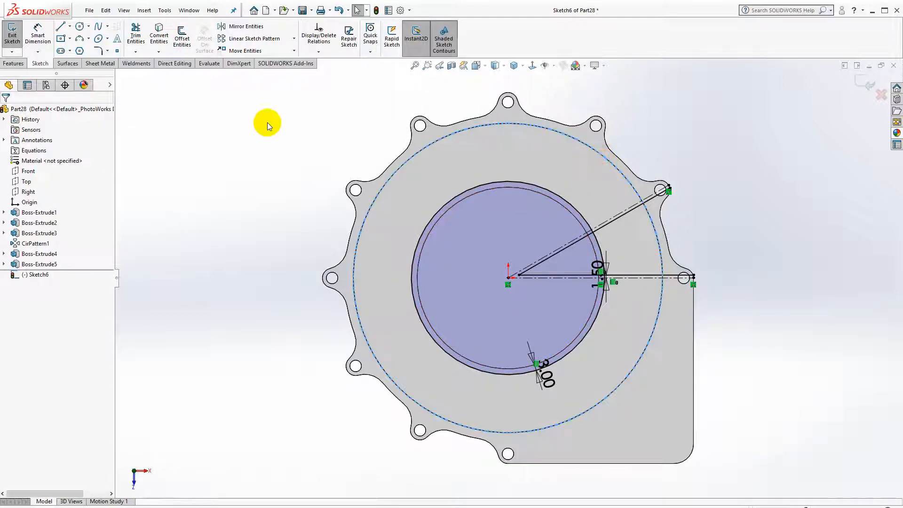
left_click(181, 36)
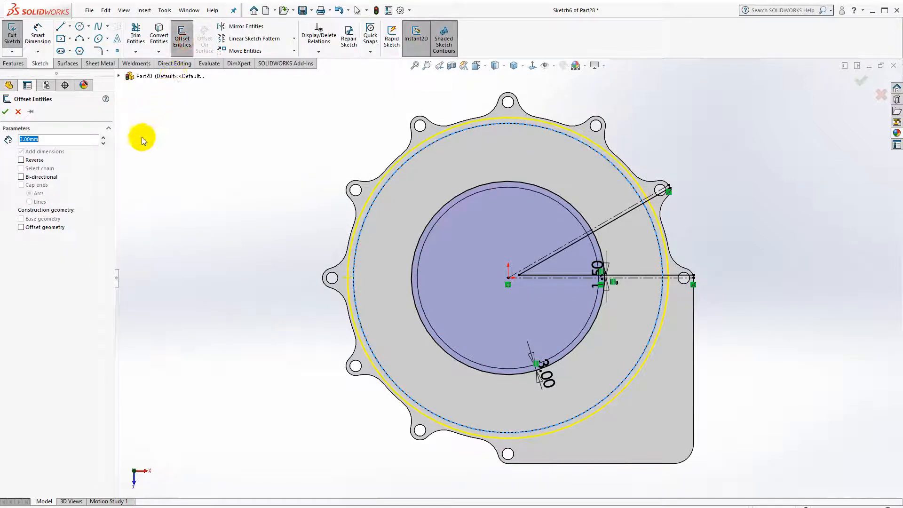
left_click(35, 161)
left_click(5, 112)
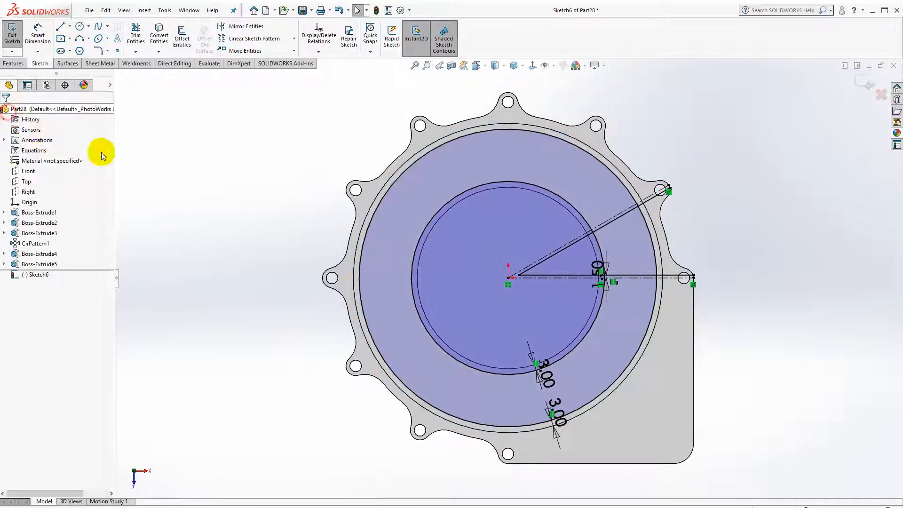
Trim both offset circles and the two offset lines down to the wedge-shaped outline between the inner and outer arcs
scroll(622, 226, "down", 2)
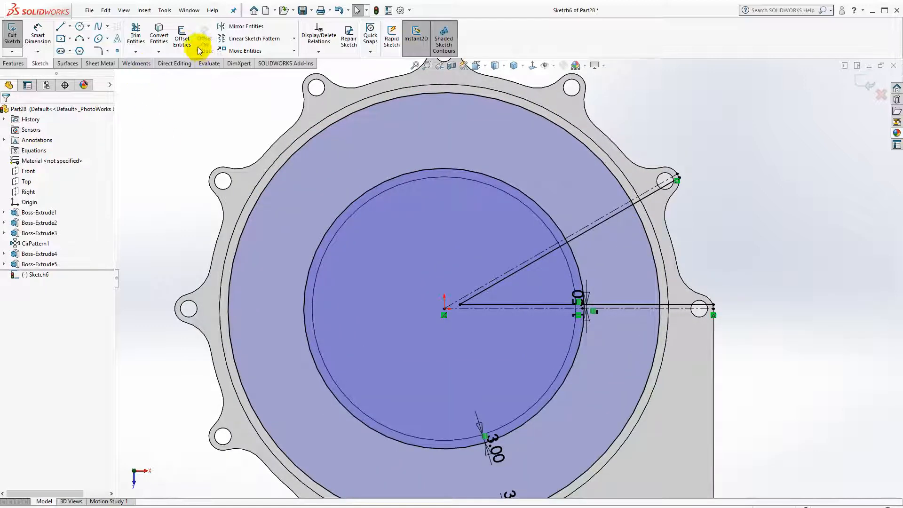
left_click(136, 35)
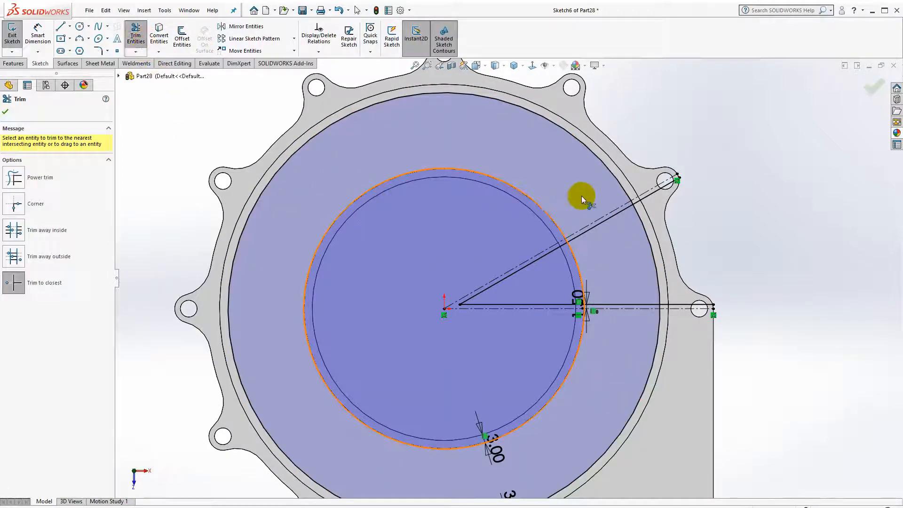
left_click(545, 212)
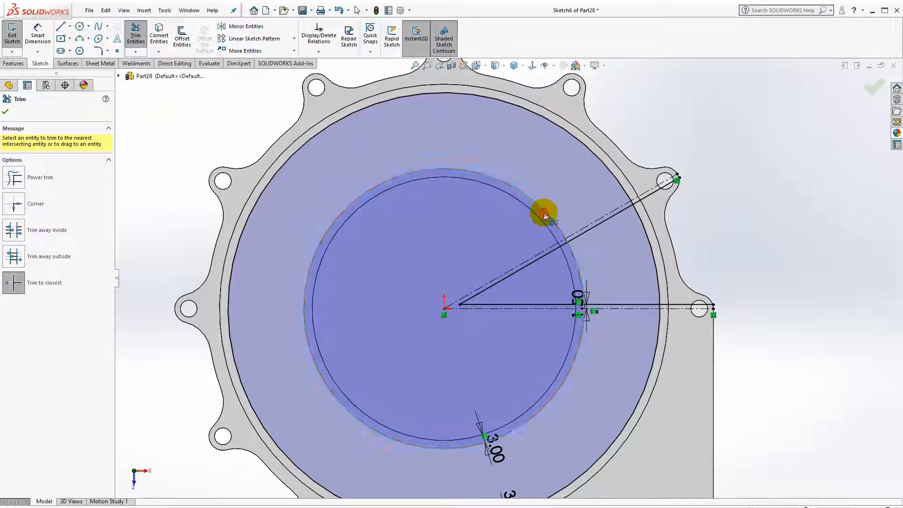
left_click(542, 212)
left_click(590, 150)
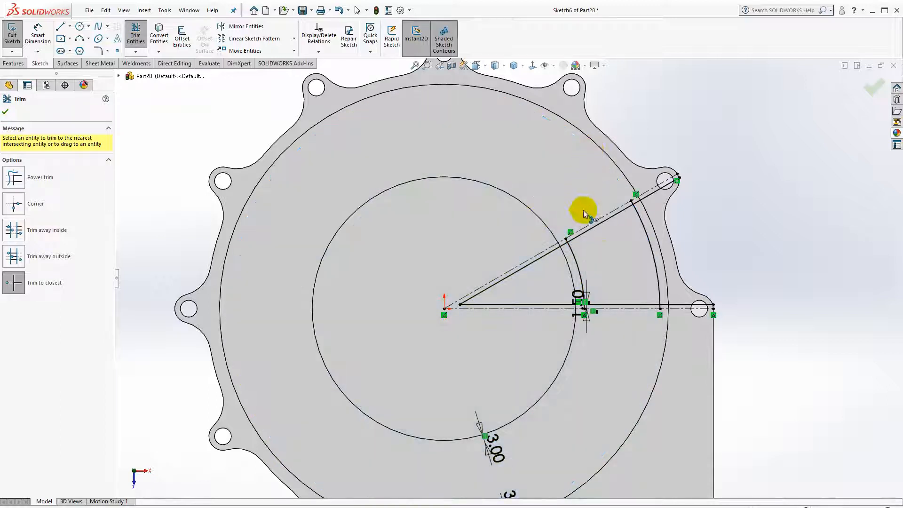
left_click(530, 272)
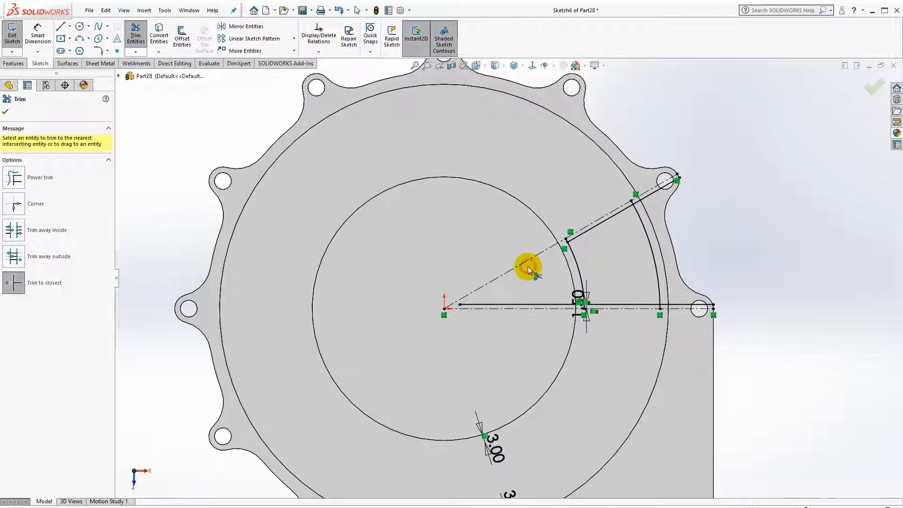
left_click(535, 304)
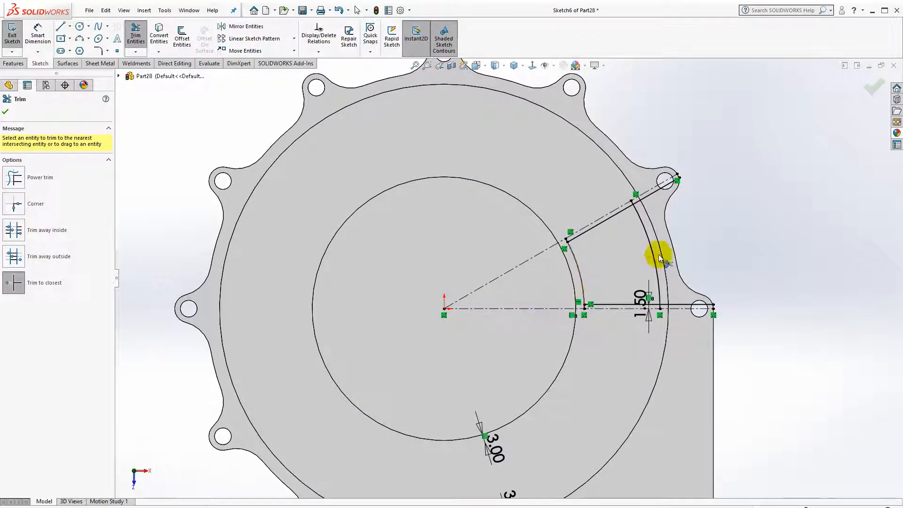
left_click(645, 200)
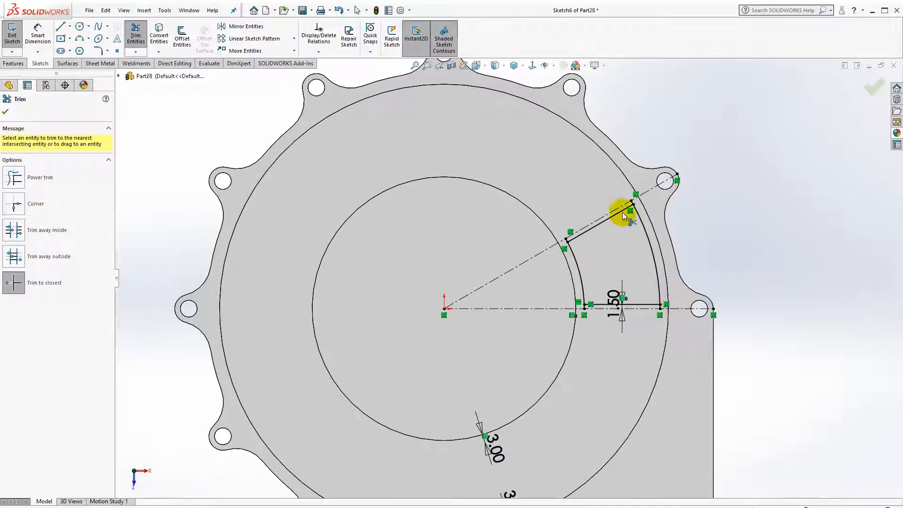
Trim the short arc stubs extending past the wedge's corners toward the centerlines, leaving a closed four-sided profile
scroll(619, 212, "down", 6)
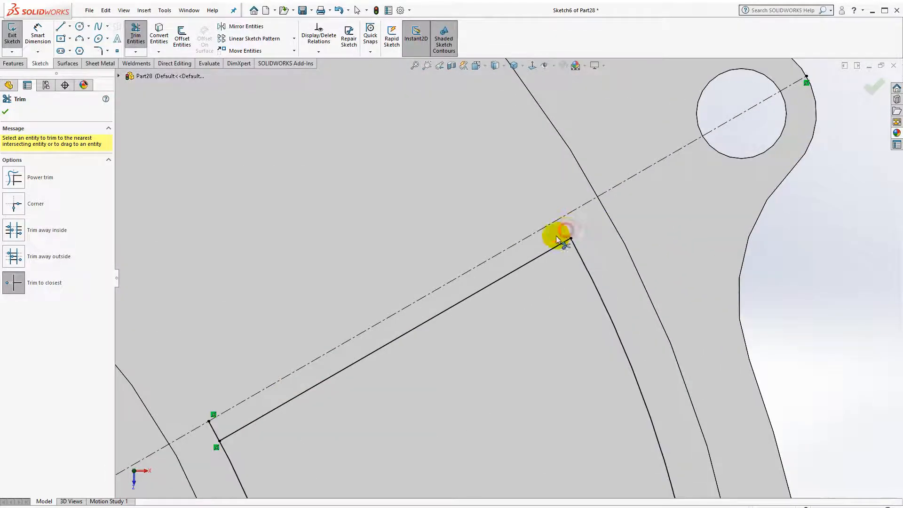
scroll(470, 305, "up", 3)
scroll(389, 369, "down", 6)
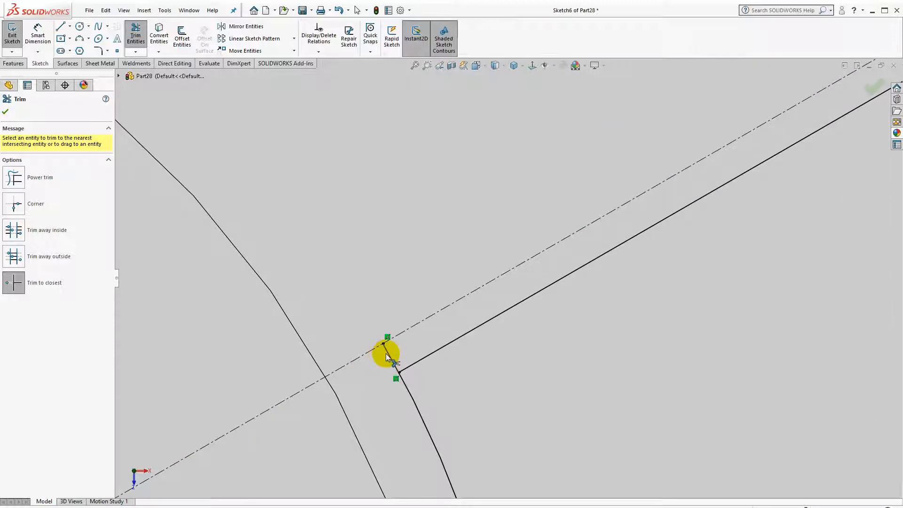
left_click(385, 354)
scroll(422, 363, "up", 5)
scroll(568, 242, "down", 4)
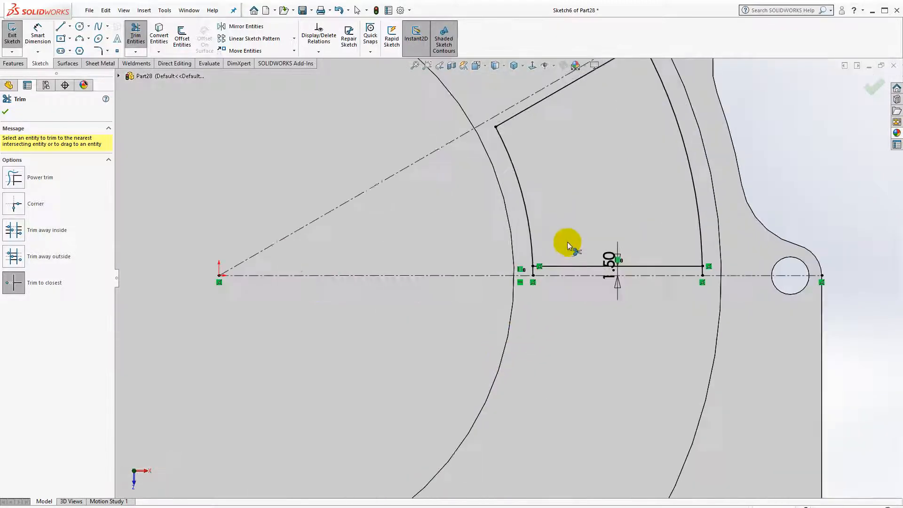
scroll(567, 242, "down", 4)
left_click(442, 296)
scroll(518, 292, "up", 4)
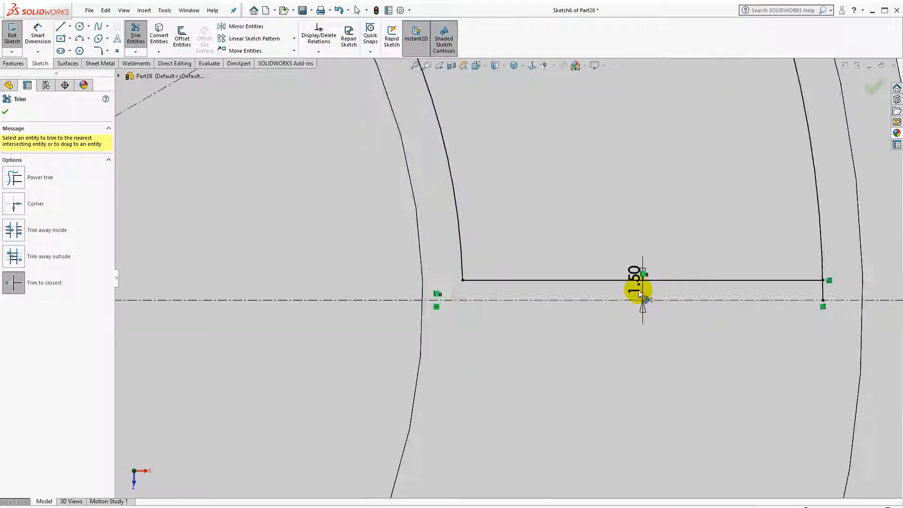
left_click(691, 287)
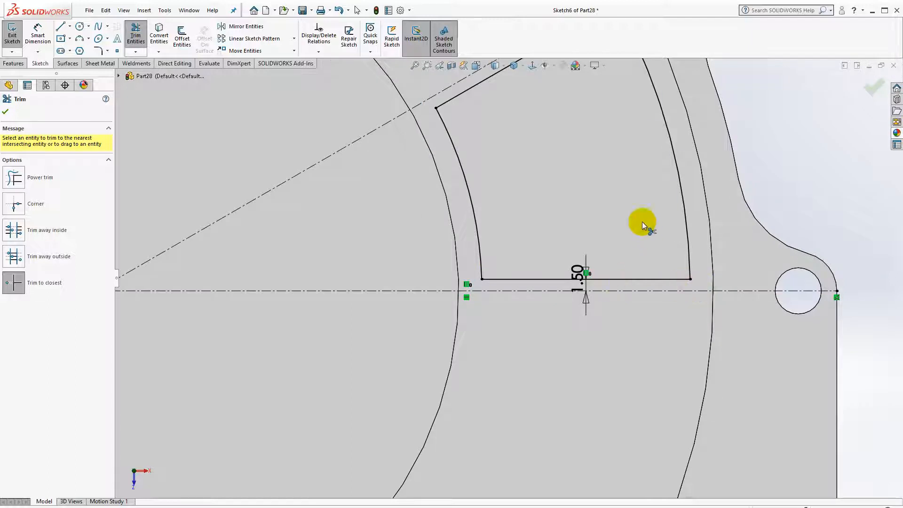
scroll(612, 188, "up", 4)
Round all four corners of the wedge profile with 3 mm sketch fillets
left_click(98, 50)
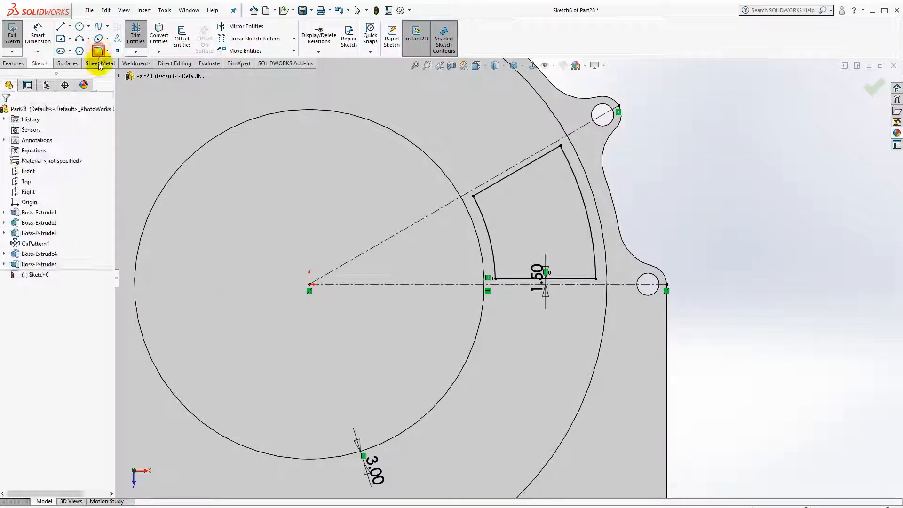
type("3.00mm")
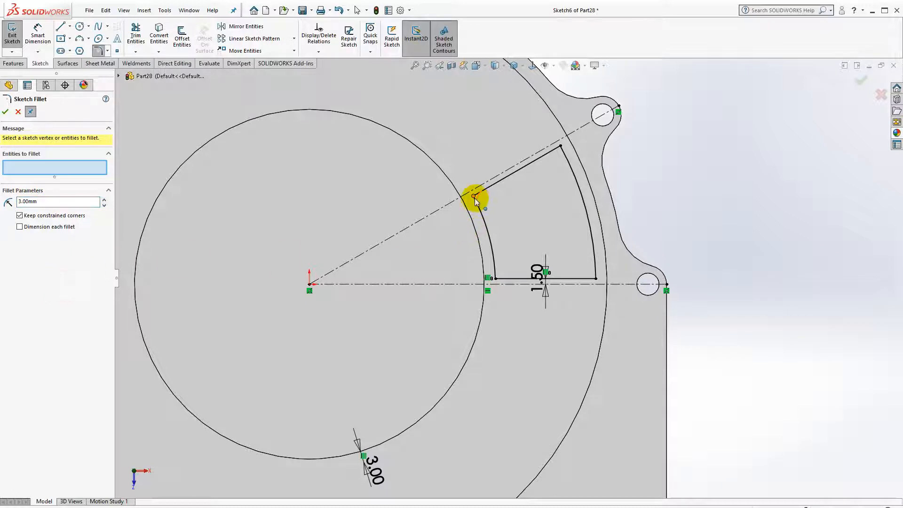
left_click(474, 197)
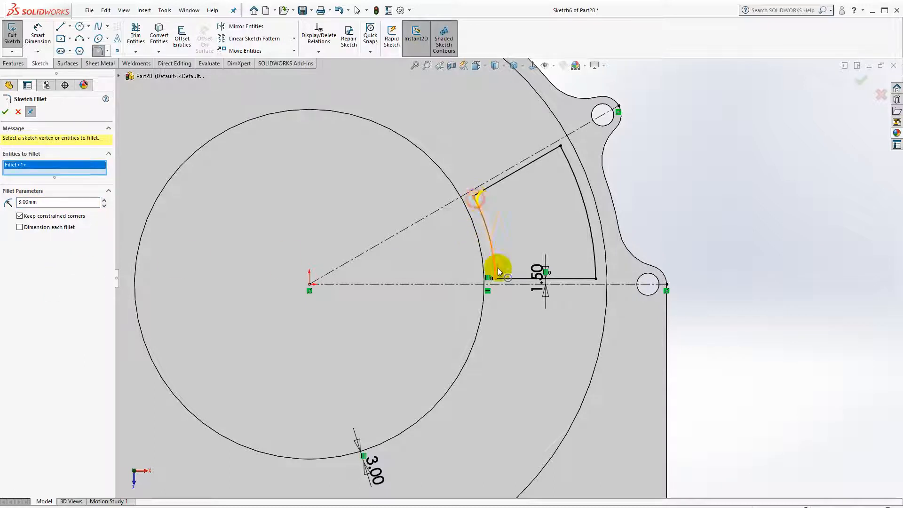
left_click(496, 280)
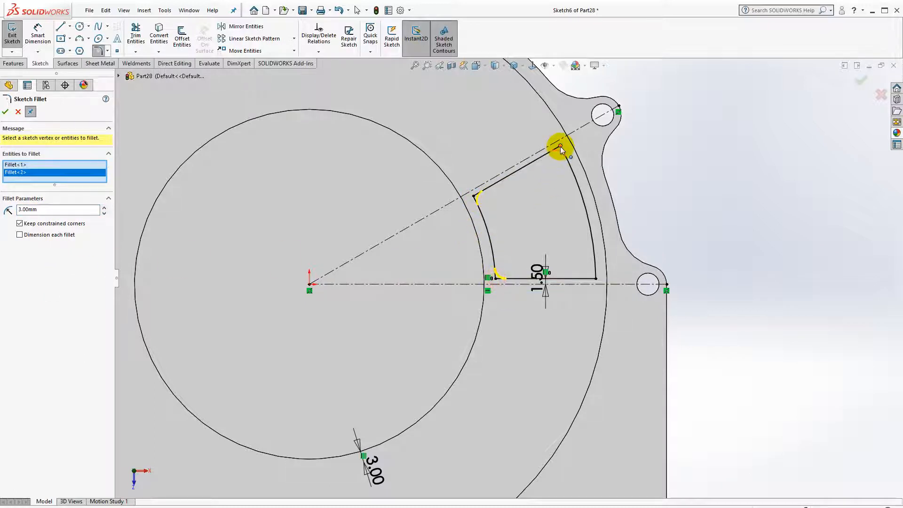
left_click(560, 149)
left_click(596, 278)
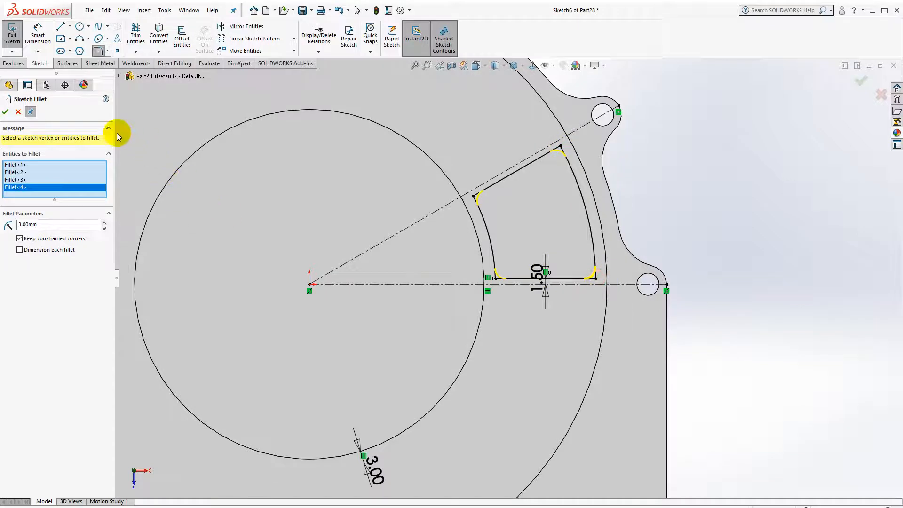
left_click(5, 112)
scroll(312, 202, "up", 2)
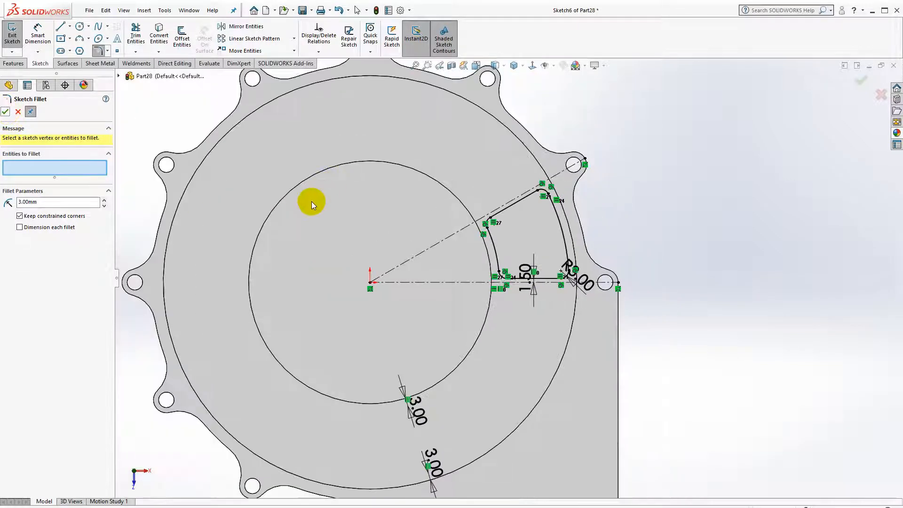
Cut the filleted wedge profile into the raised ring as a blind extruded cut 2 mm deep
left_click(13, 63)
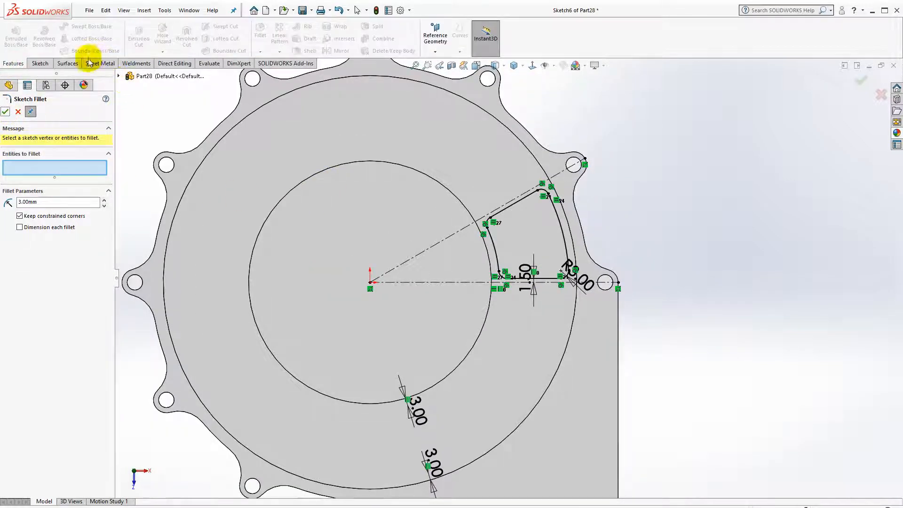
left_click(18, 111)
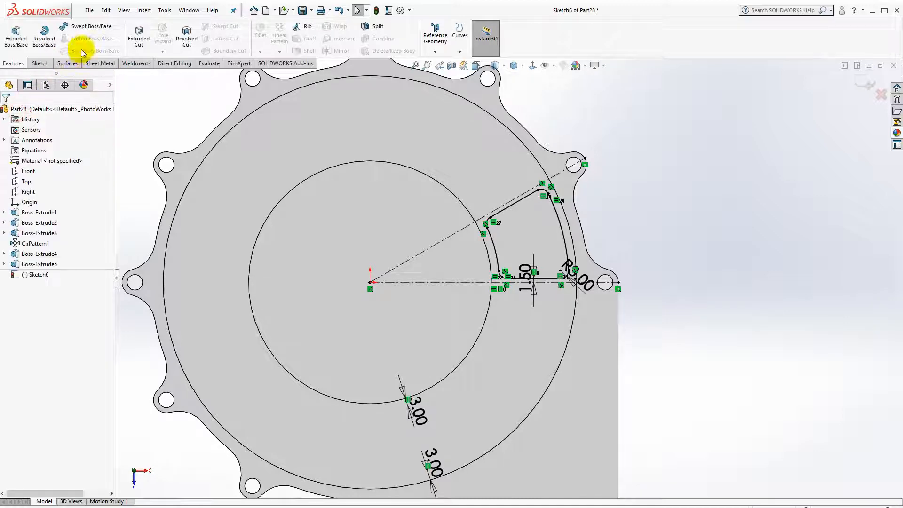
left_click(139, 35)
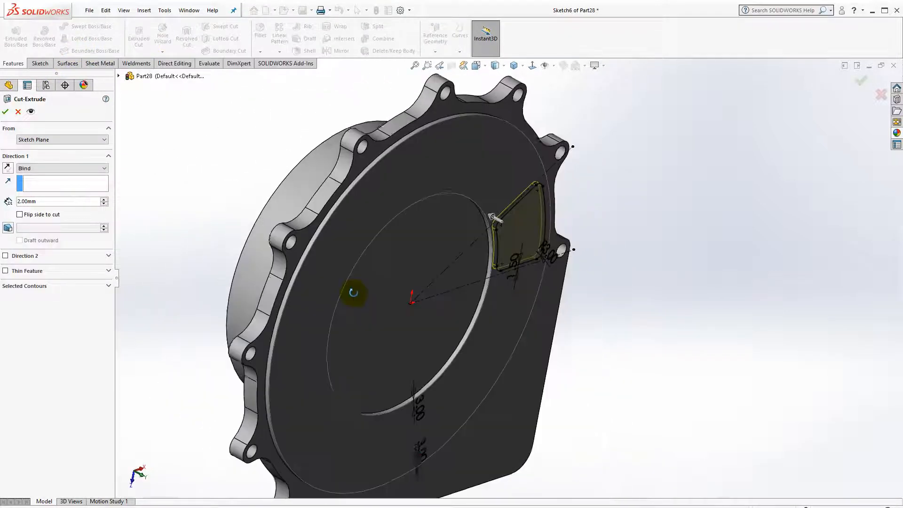
left_click(5, 111)
Set up a circular pattern of the wedge cut around the ring's inner circular edge with 9 equally spaced instances
mouse_move(204, 168)
middle_mouse_down()
mouse_move(333, 232)
mouse_move(333, 202)
mouse_move(393, 272)
mouse_move(395, 212)
mouse_move(389, 246)
middle_mouse_up()
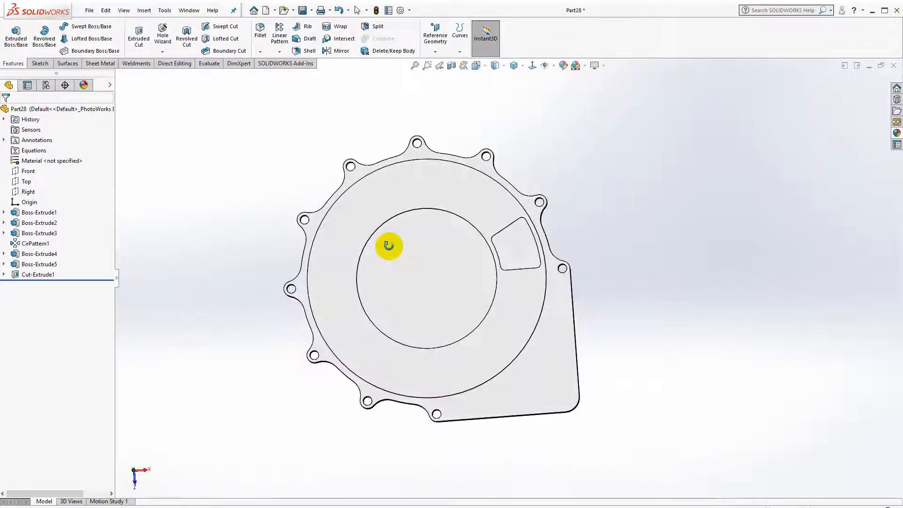
middle_click_drag(438, 284, 442, 267)
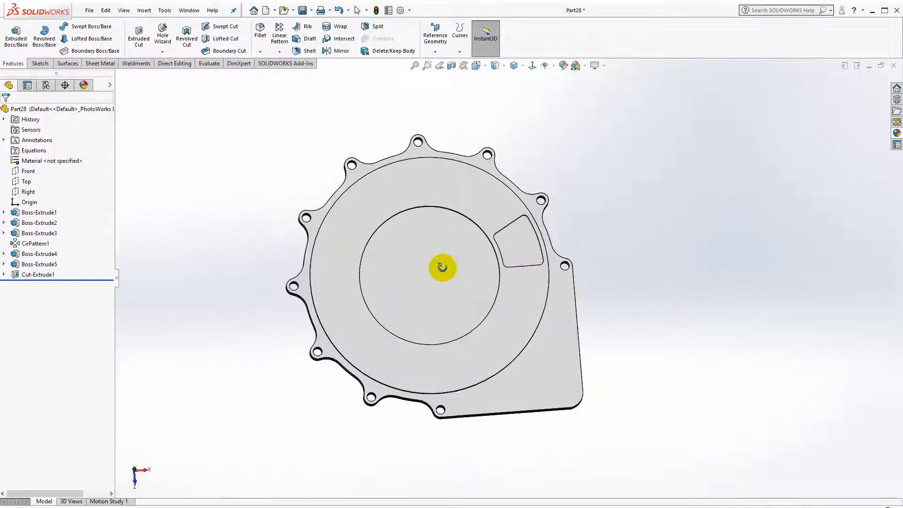
left_click(280, 51)
left_click(298, 77)
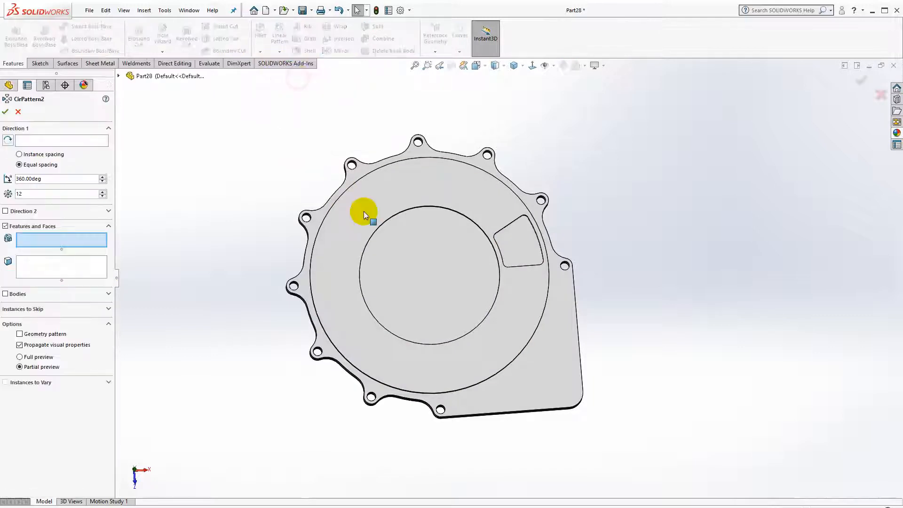
left_click(524, 238)
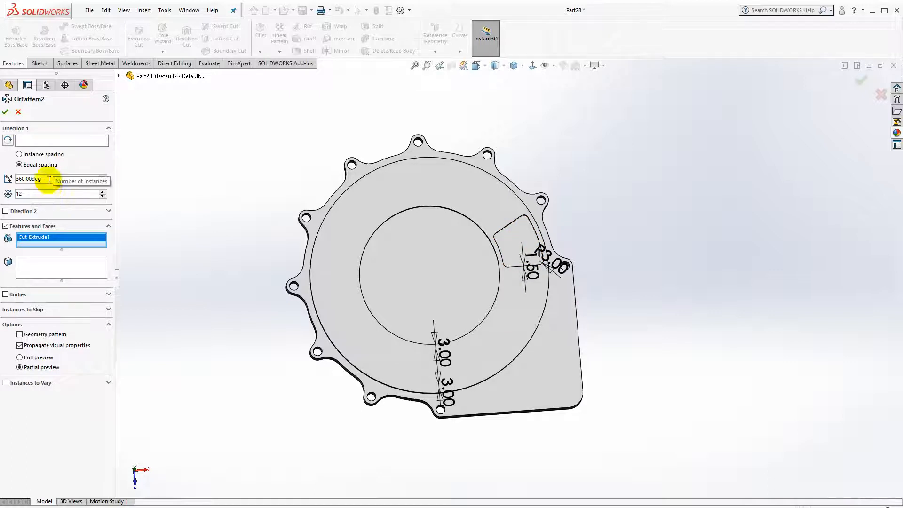
left_click(46, 140)
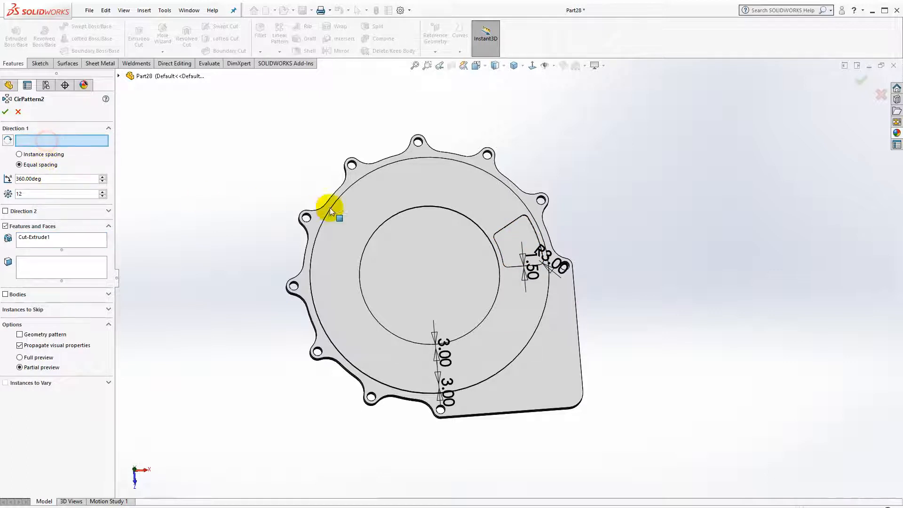
left_click(394, 215)
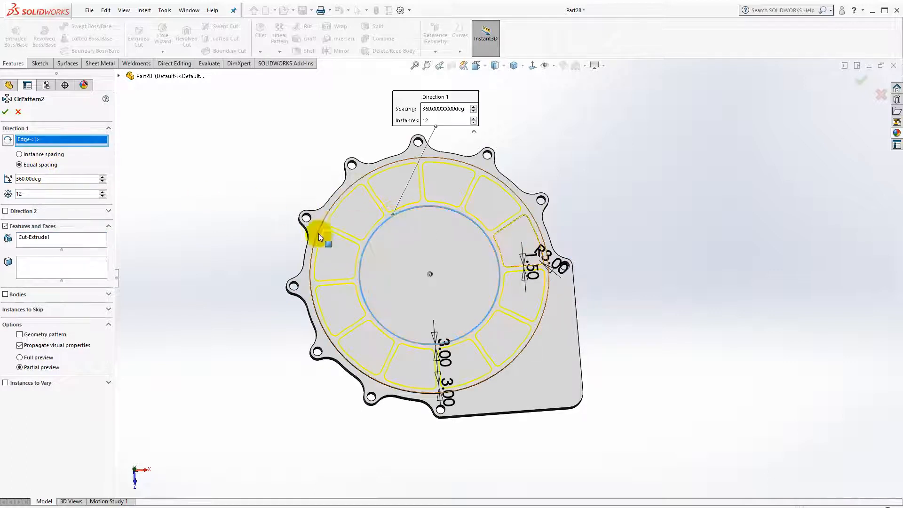
left_click(102, 196)
left_click(102, 196)
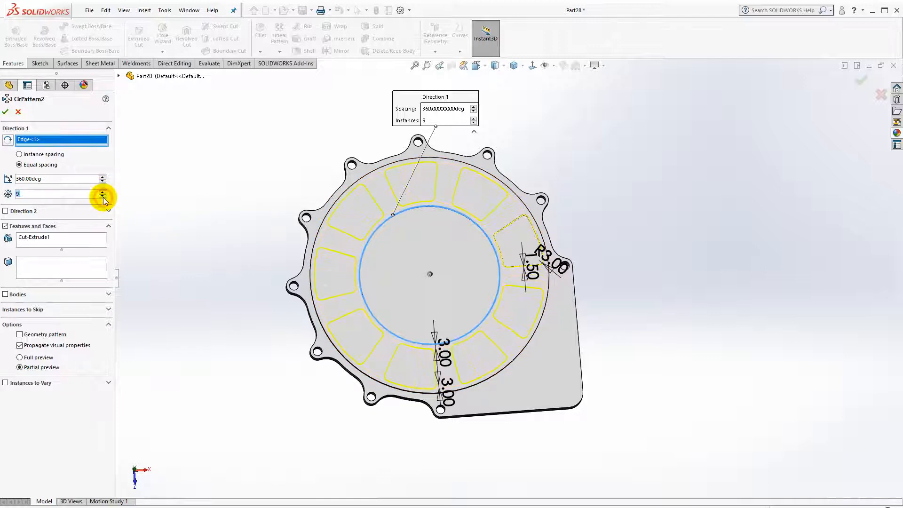
Try spacing the nine wedge pocket instances equally over a total angle of 270 degrees
left_click(81, 179)
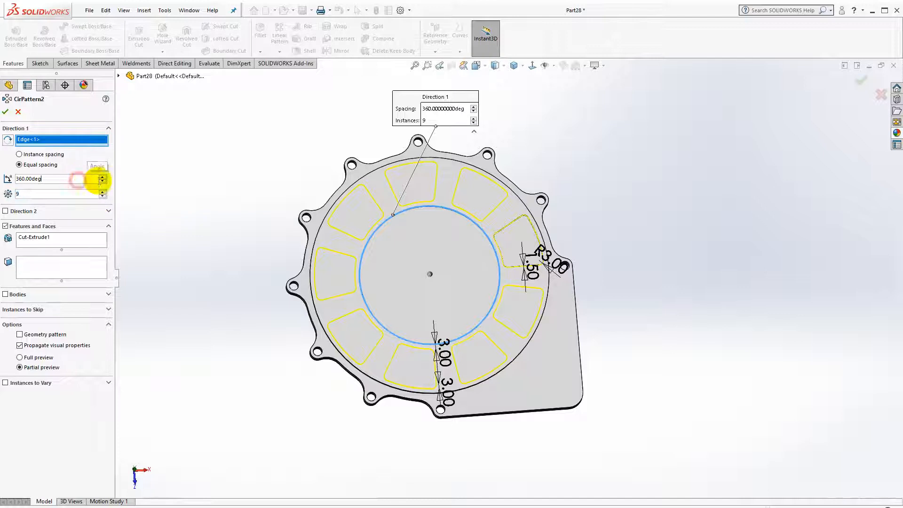
left_click_drag(80, 178, 18, 184)
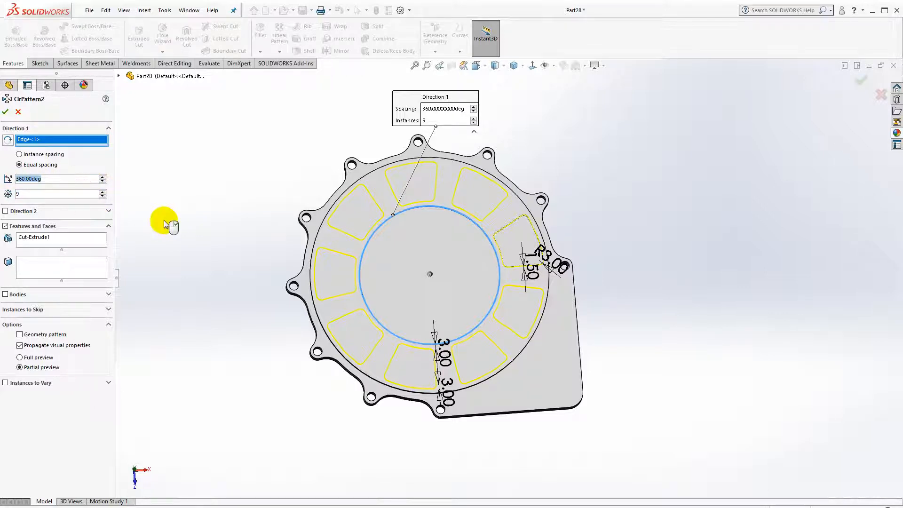
type("270")
key("Return")
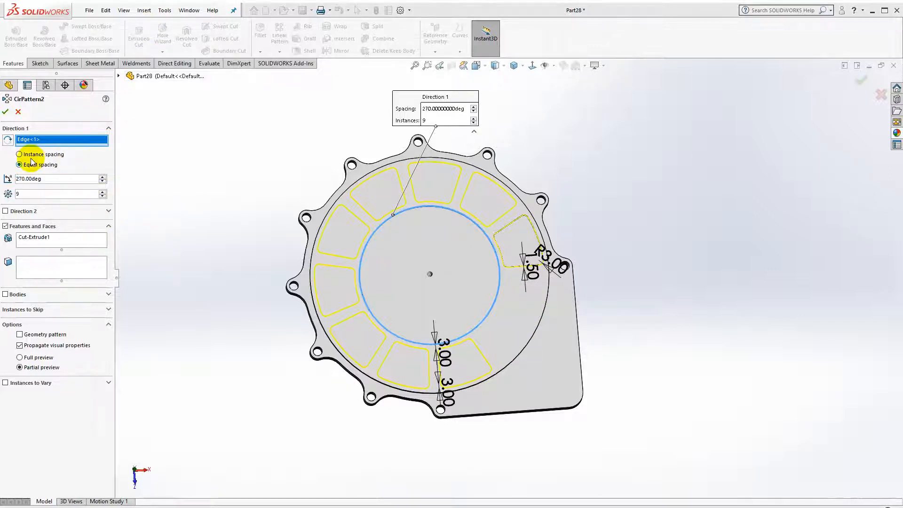
Switch the pocket pattern to instance spacing of 30 degrees with 9 instances and create the pattern
left_click(20, 154)
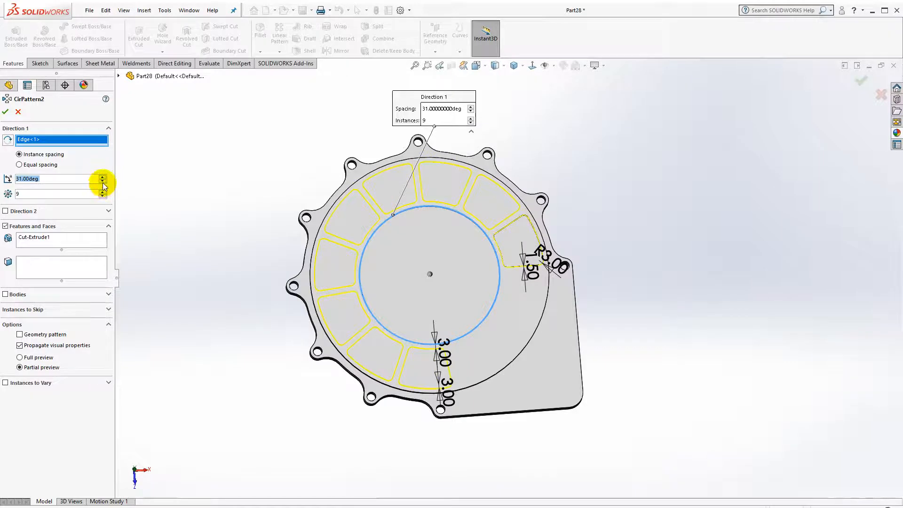
middle_click_drag(316, 275, 383, 343)
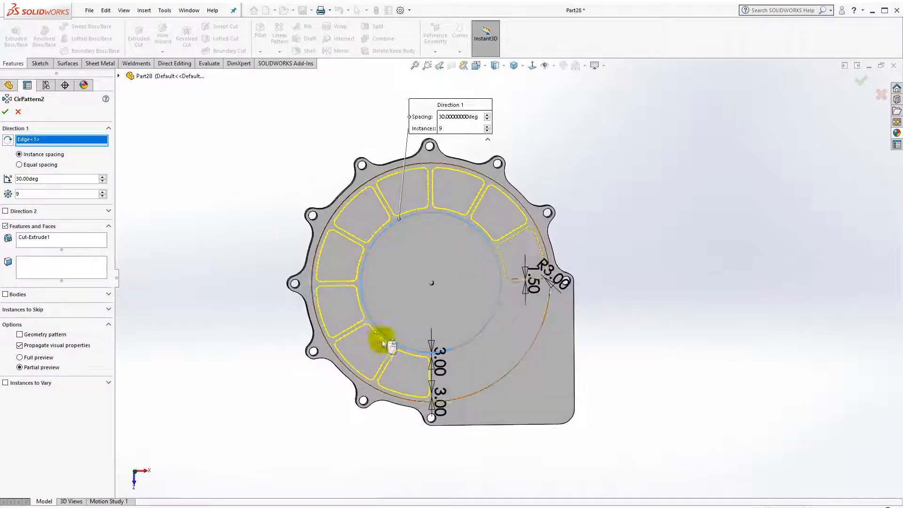
left_click(6, 113)
scroll(414, 302, "down", 3)
mouse_move(413, 302)
middle_mouse_down()
mouse_move(400, 300)
mouse_move(430, 299)
mouse_move(373, 281)
mouse_move(409, 288)
middle_mouse_up()
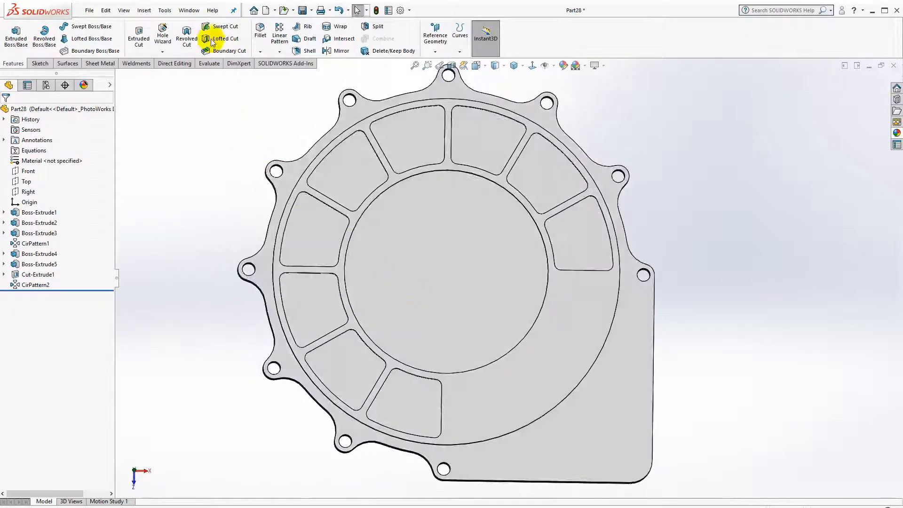
Sketch a construction circle on the raised ring's face, centred on the origin and passing through the centre of the corner plate's upper hole
left_click(554, 306)
left_click(532, 67)
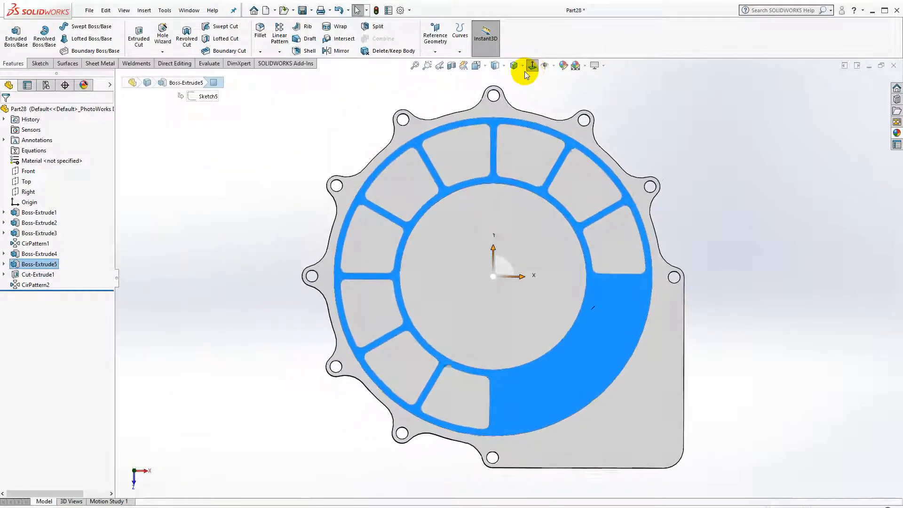
left_click(40, 64)
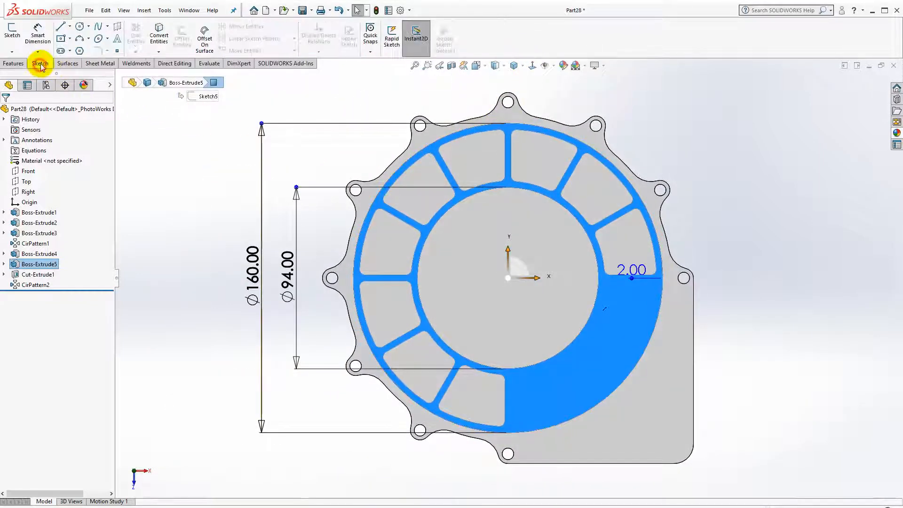
left_click(12, 30)
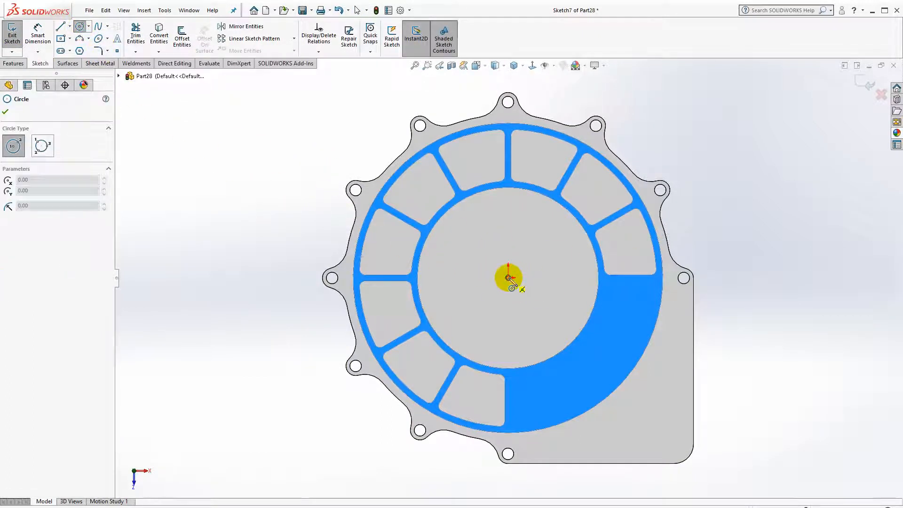
left_click(508, 277)
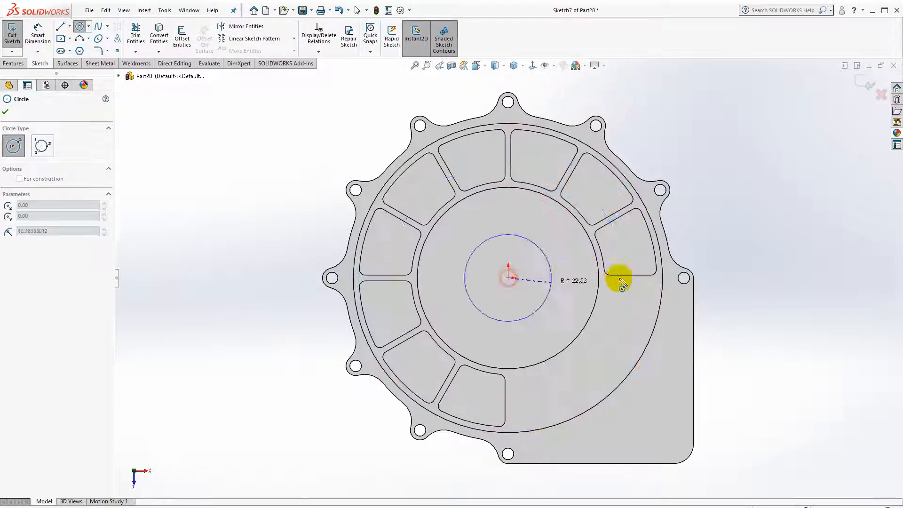
left_click(683, 277)
key("Escape")
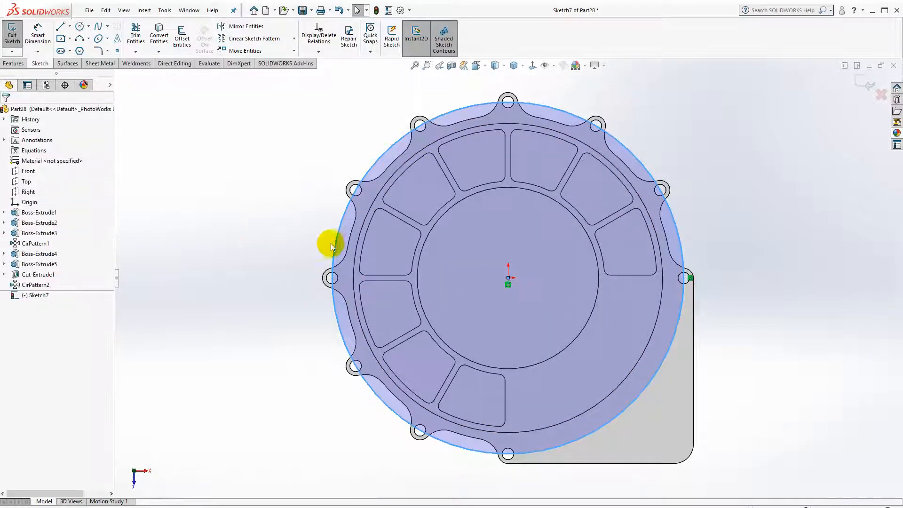
left_click(343, 240)
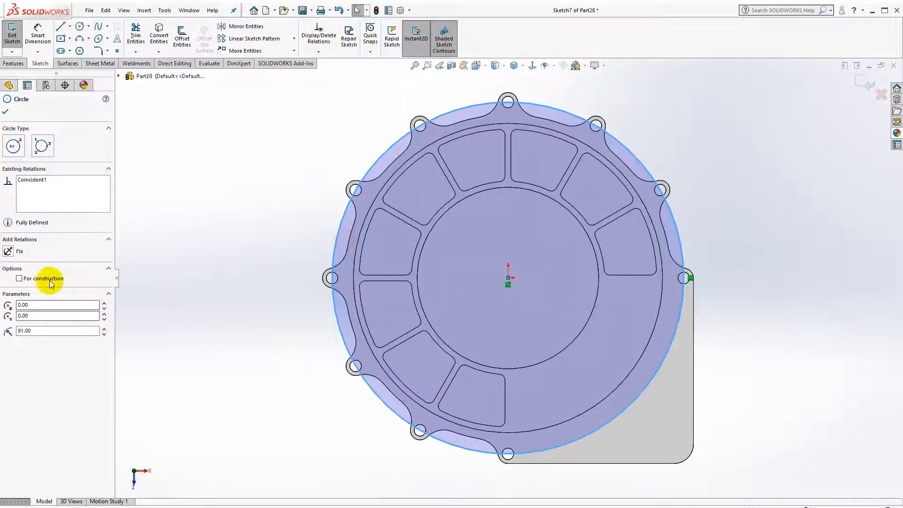
left_click(49, 278)
left_click(228, 224)
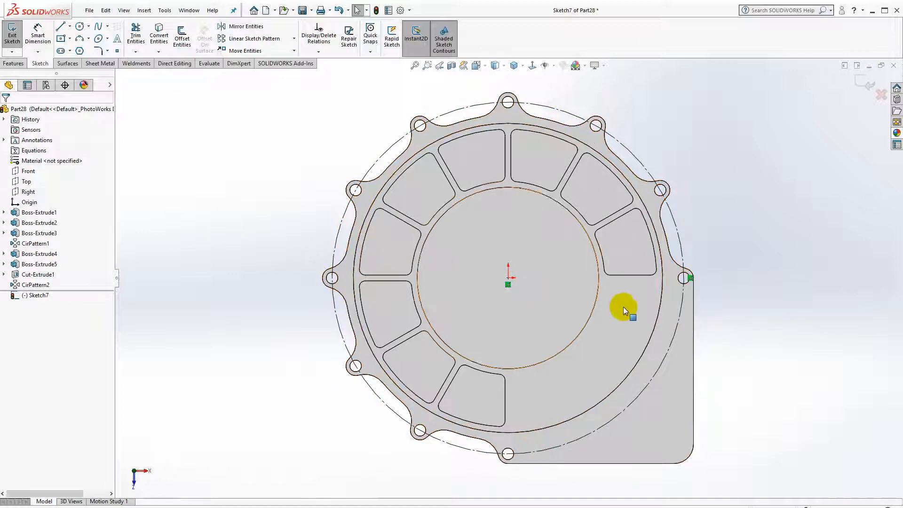
Draw two centerlines from the origin to the construction circle, one diagonal across the corner plate and one vertical to the lowest hole's centre
scroll(623, 306, "down", 2)
scroll(489, 278, "up", 1)
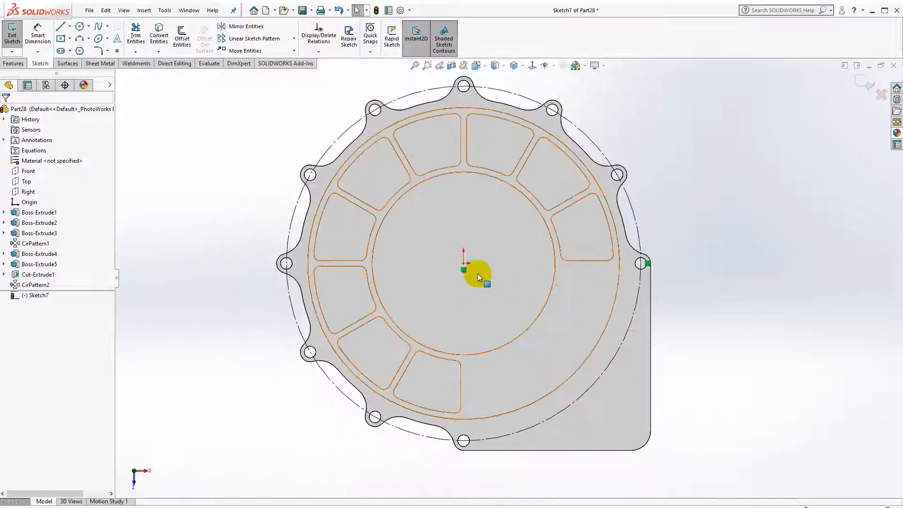
left_click(70, 27)
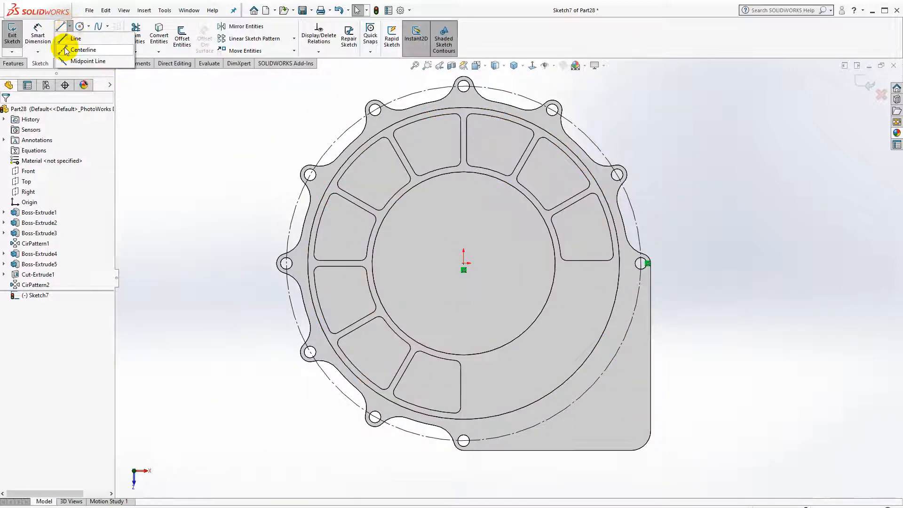
left_click(85, 55)
left_click_drag(464, 264, 589, 389)
key("Escape")
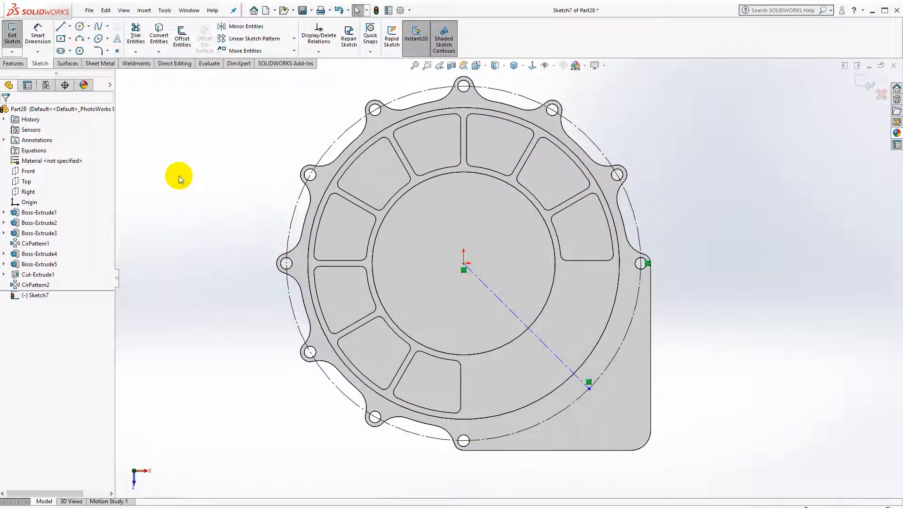
left_click(70, 27)
left_click(78, 53)
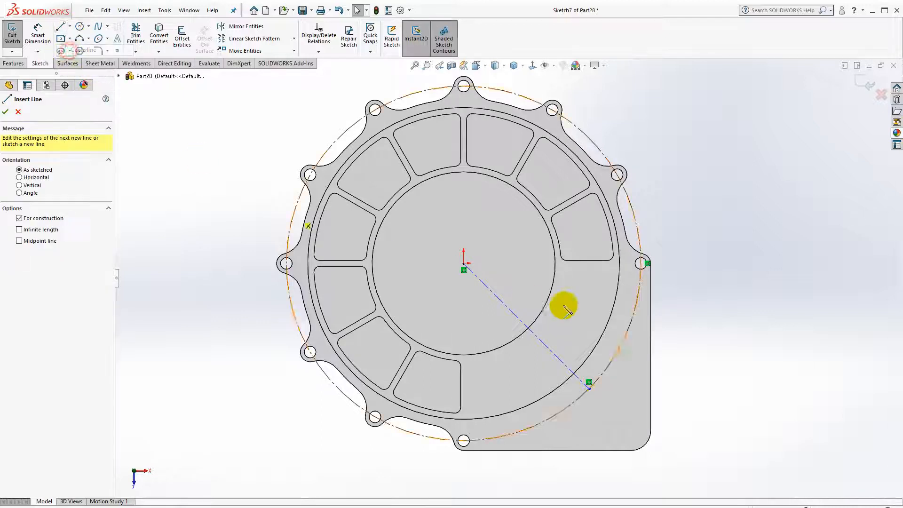
left_click(463, 264)
left_click(464, 440)
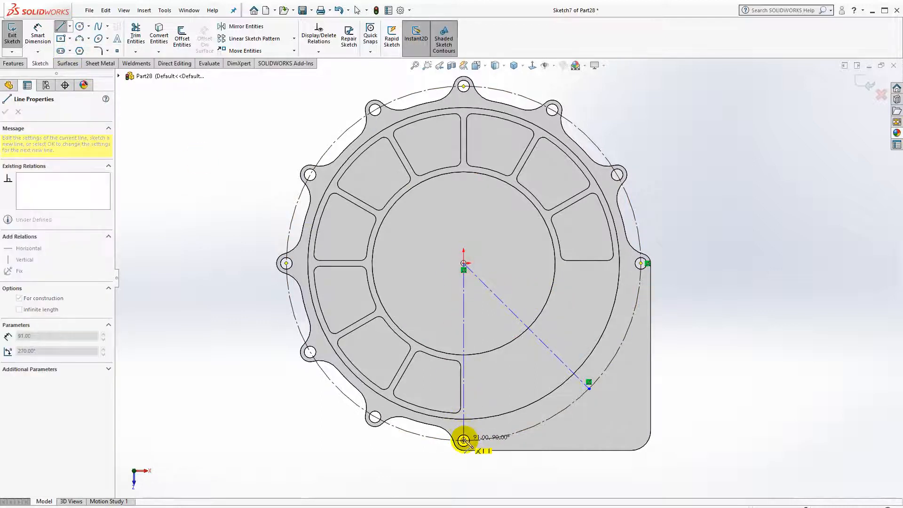
key("Escape")
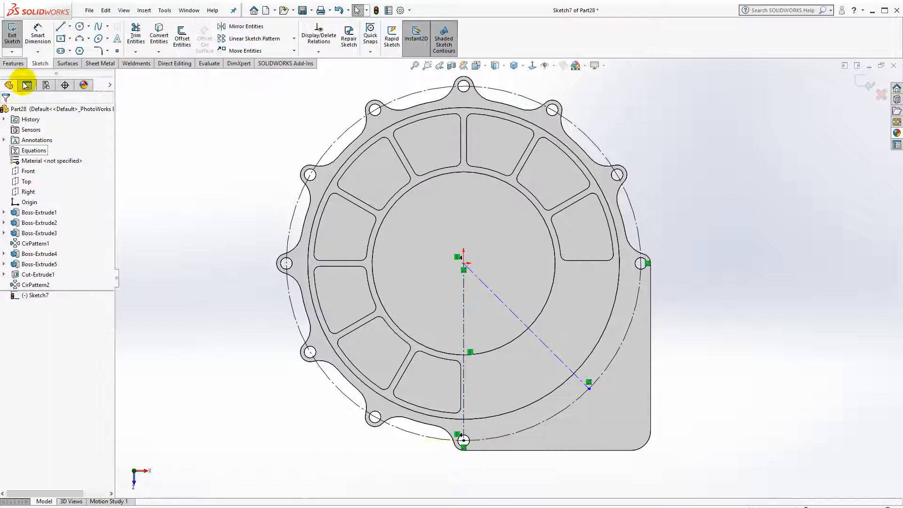
Dimension the angle between the vertical and diagonal centerlines at 45 degrees
left_click(38, 35)
left_click(544, 346)
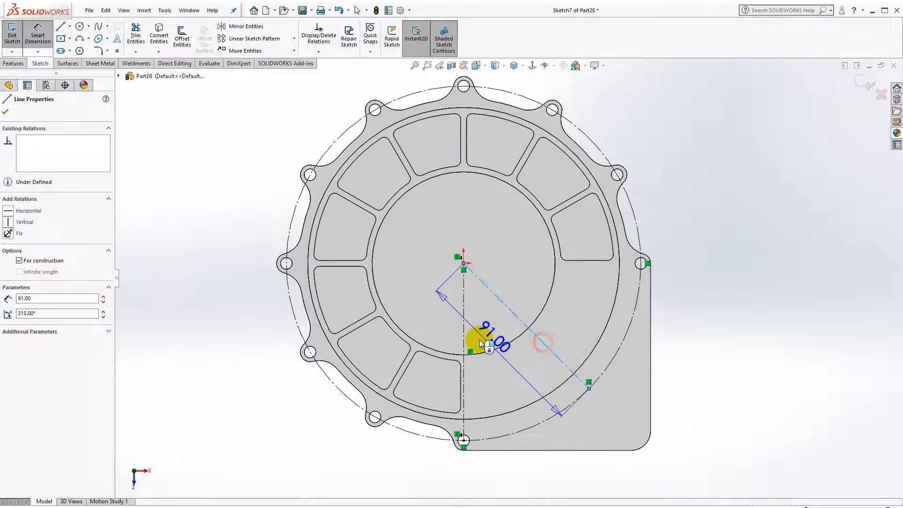
left_click(464, 338)
left_click(512, 383)
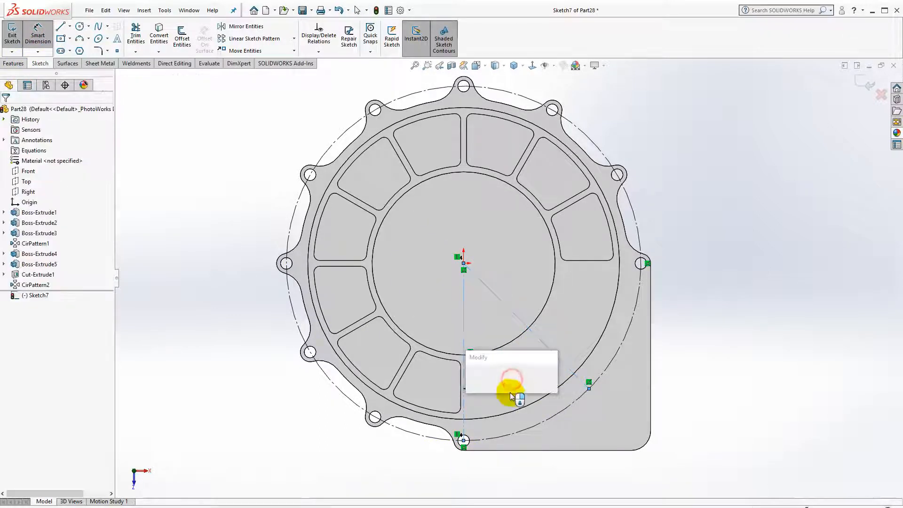
left_click(471, 375)
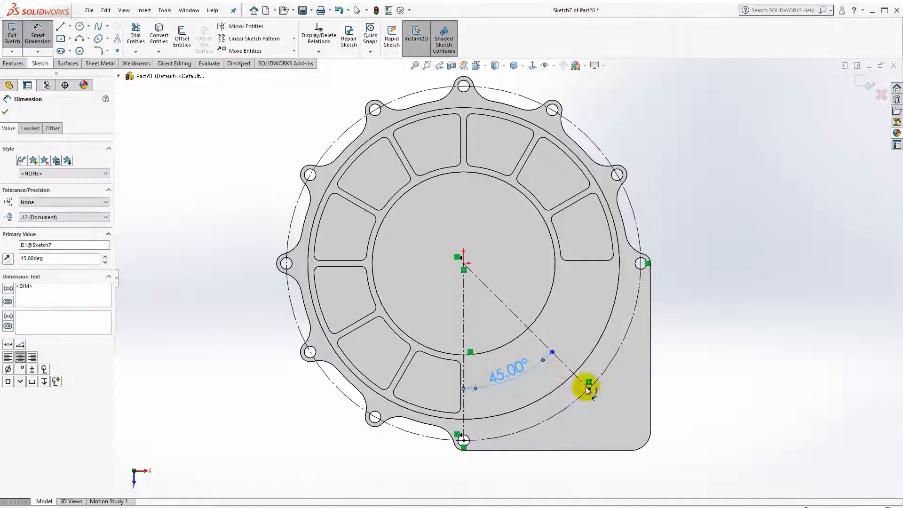
scroll(589, 385, "down", 2)
key("Escape")
scroll(586, 376, "down", 1)
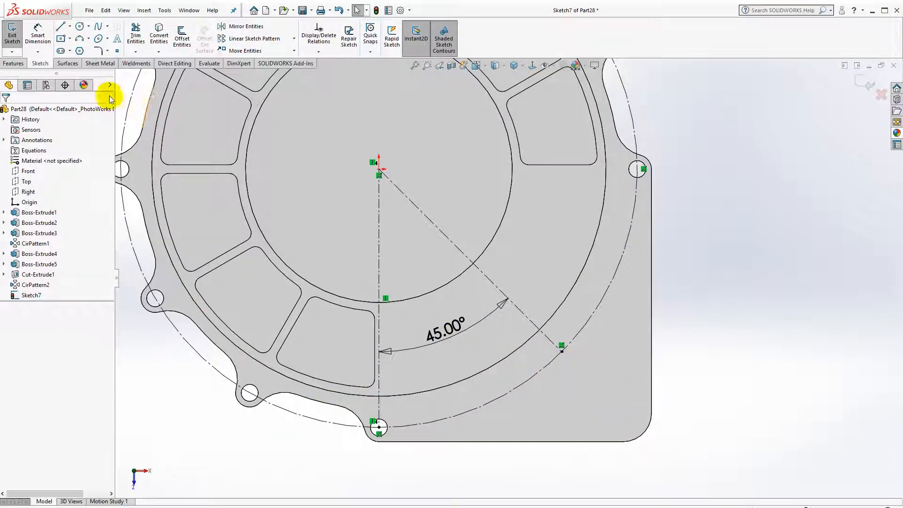
Sketch a circle centred on the diagonal centerline's outer endpoint and set its diameter to 45 mm
left_click(80, 26)
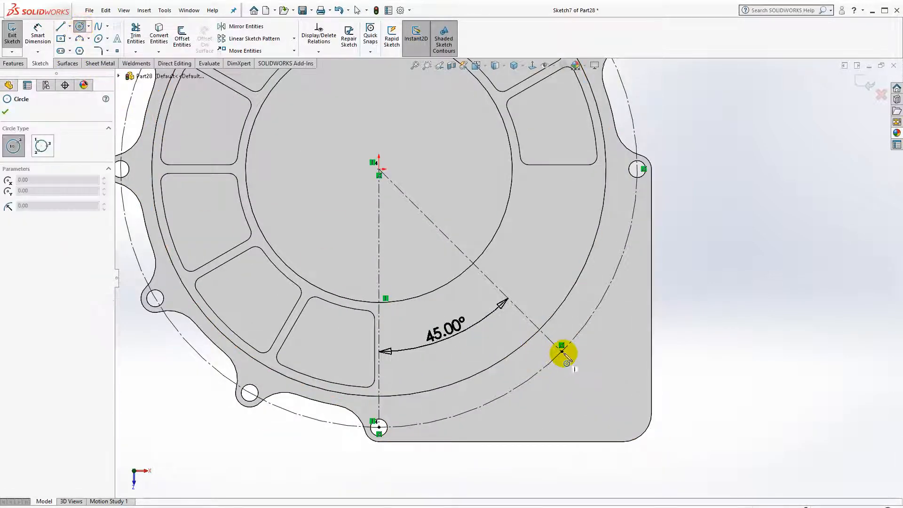
left_click(562, 352)
left_click(599, 392)
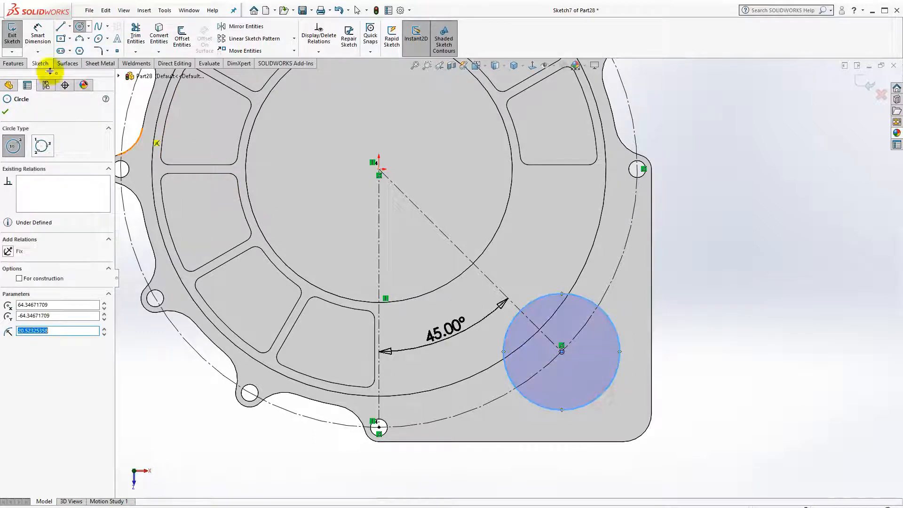
left_click(37, 33)
left_click(614, 335)
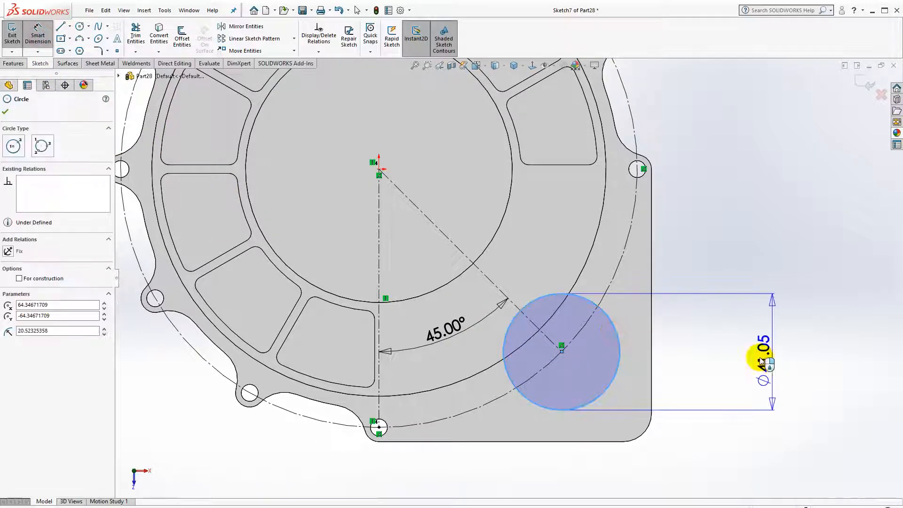
left_click(747, 365)
type("45")
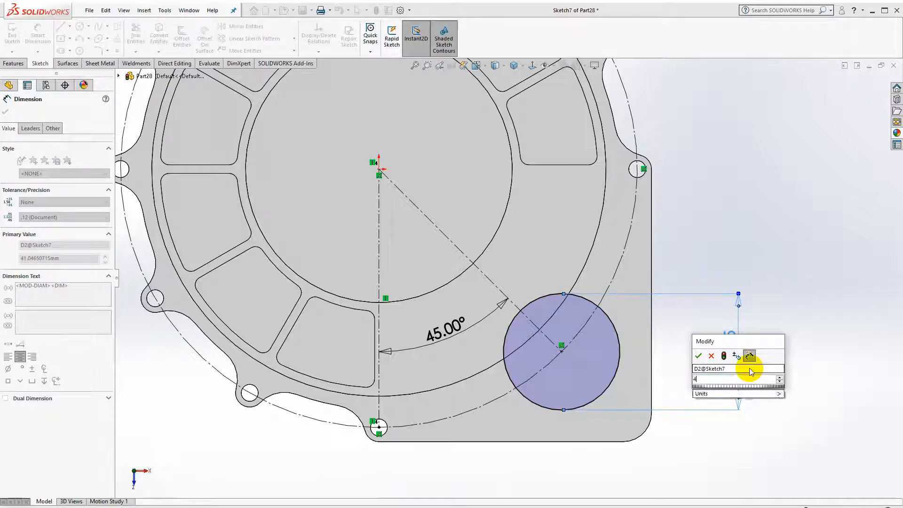
key("Return")
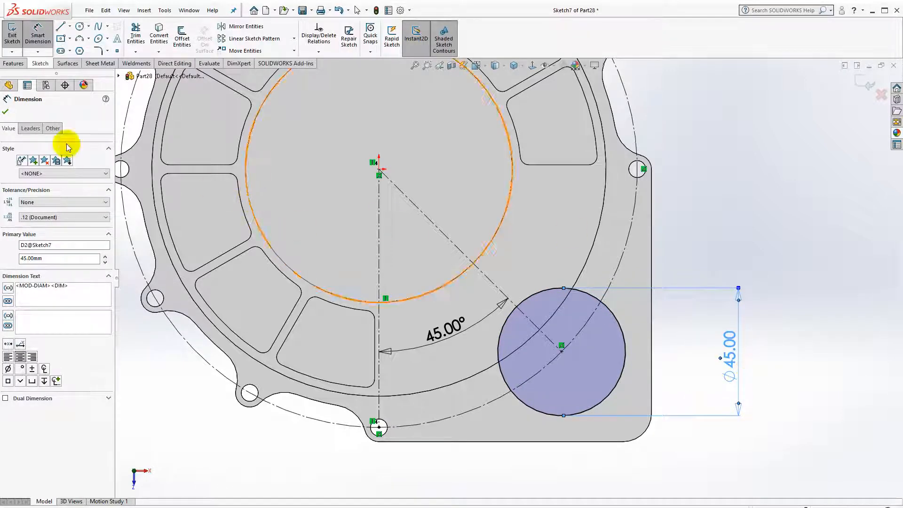
Cut the 45 mm circle through the corner plate and ring as an extruded cut with the Through All end condition
left_click(12, 63)
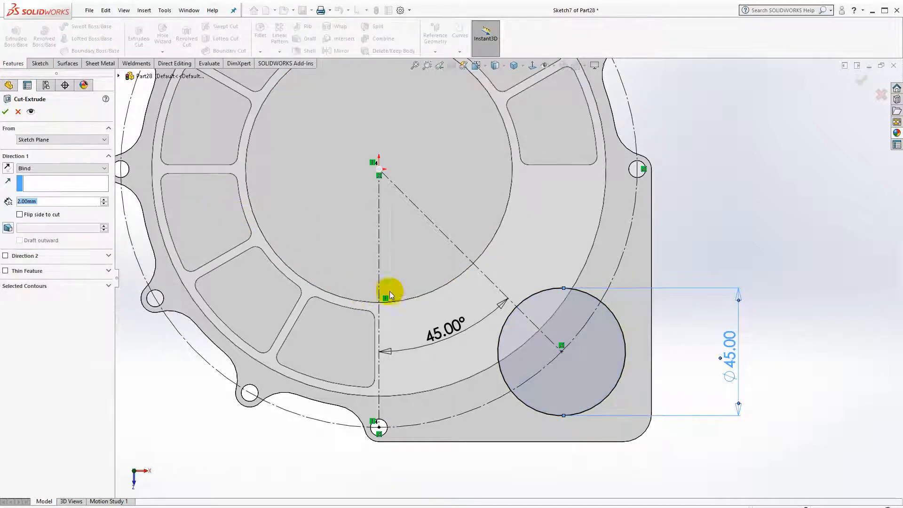
middle_click_drag(434, 270, 332, 289)
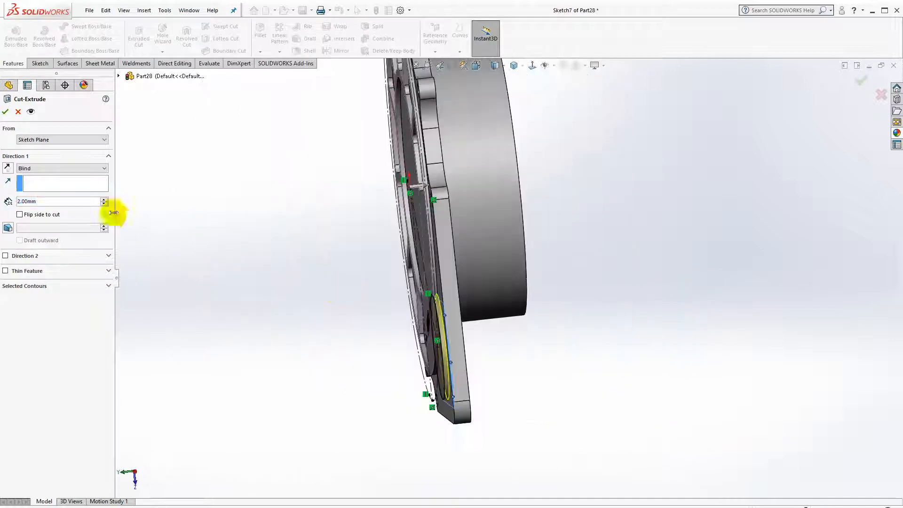
left_click(59, 169)
left_click(52, 183)
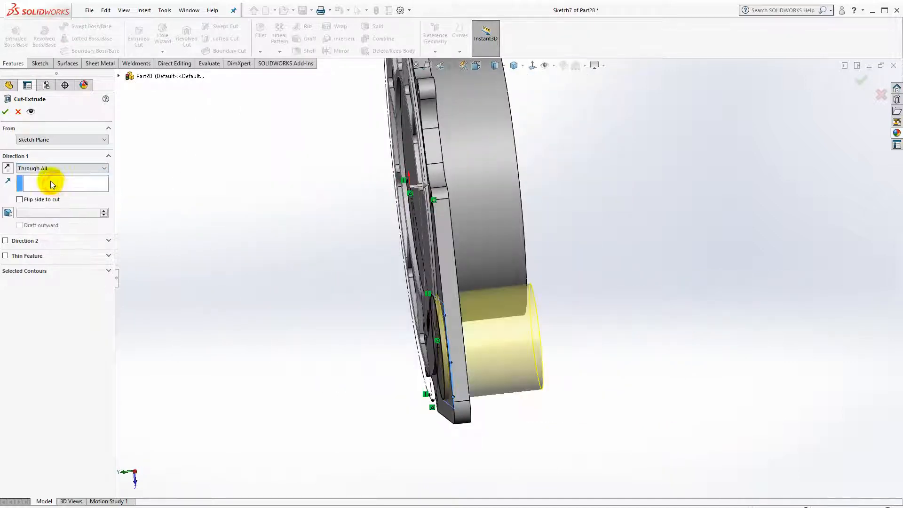
left_click(8, 113)
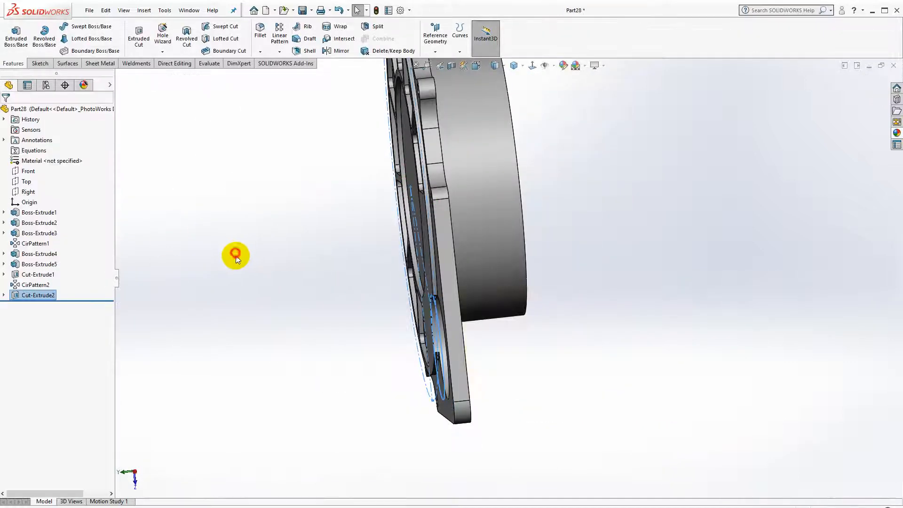
Examine the part with its new corner opening from the front, in isometric view and from the underside
middle_click_drag(236, 255, 487, 288)
scroll(506, 279, "up", 4)
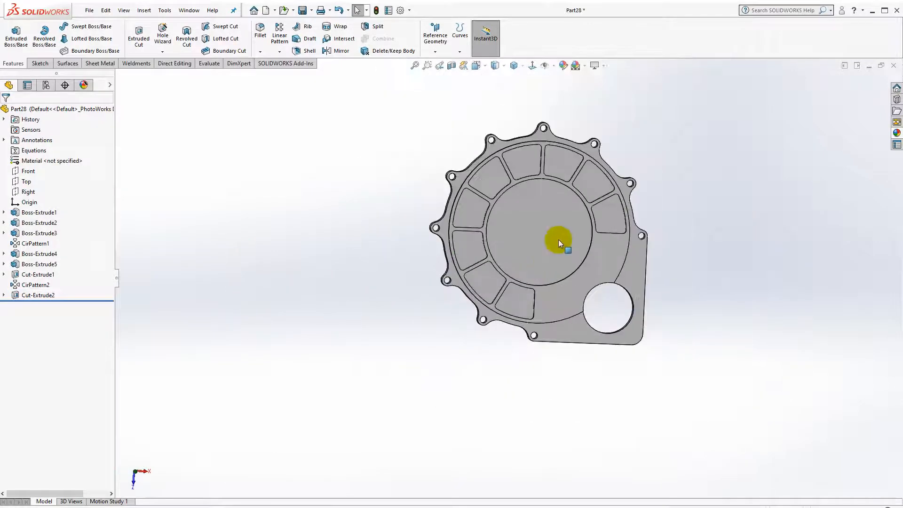
left_click(515, 66)
left_click(525, 81)
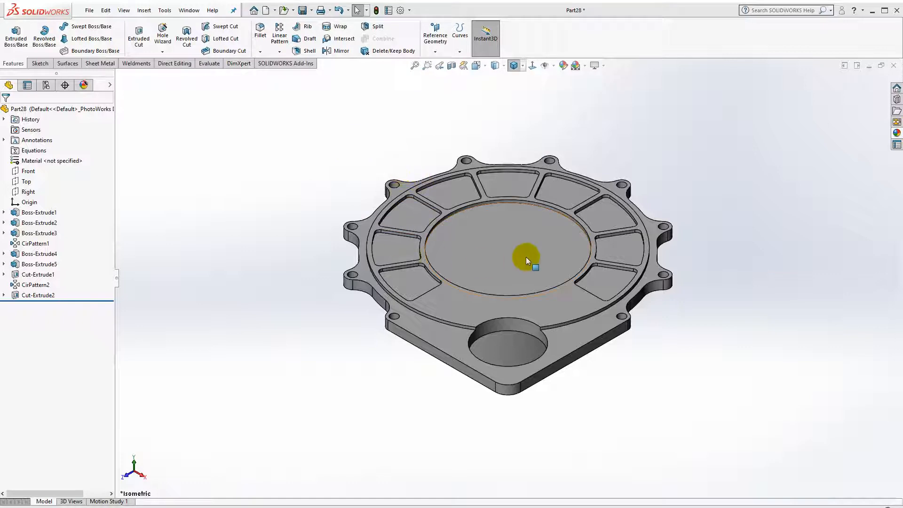
middle_click_drag(654, 363, 541, 307)
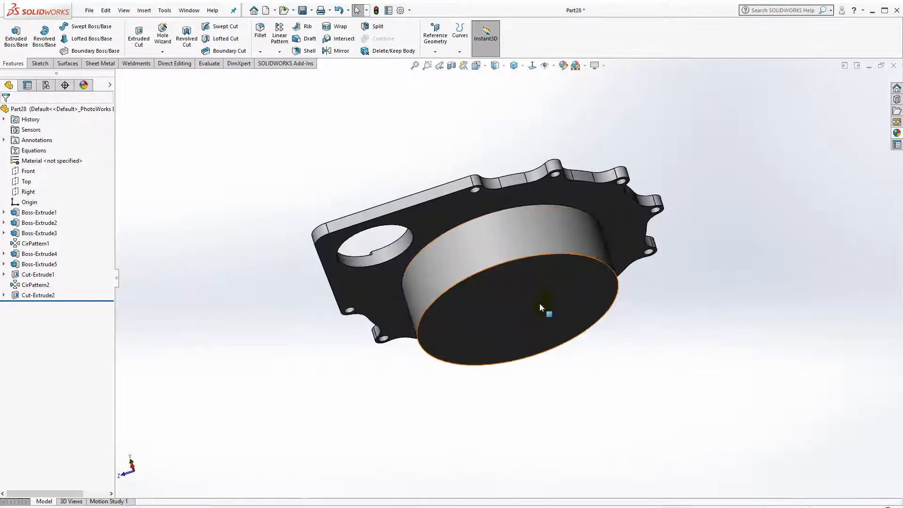
On the end face of the large cylindrical boss, sketch a circle about 80 mm in diameter centred on the origin
left_click(540, 305)
left_click(533, 66)
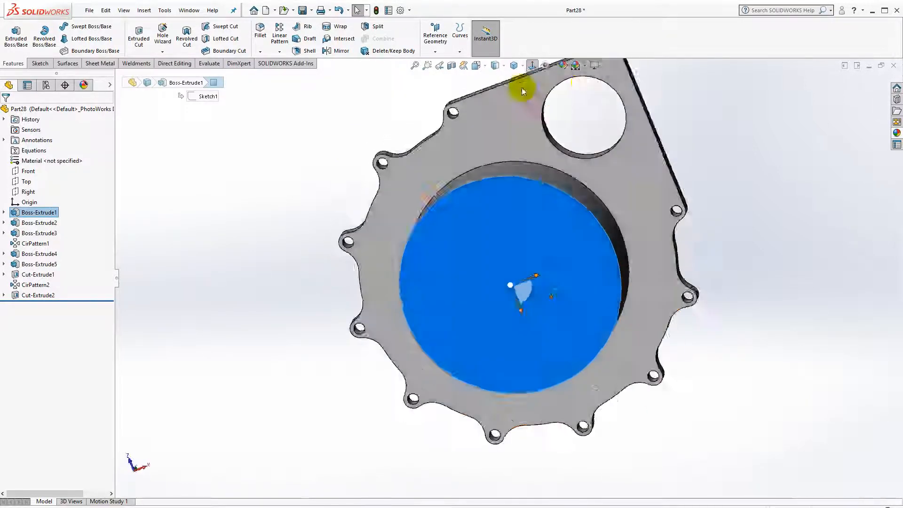
left_click(40, 63)
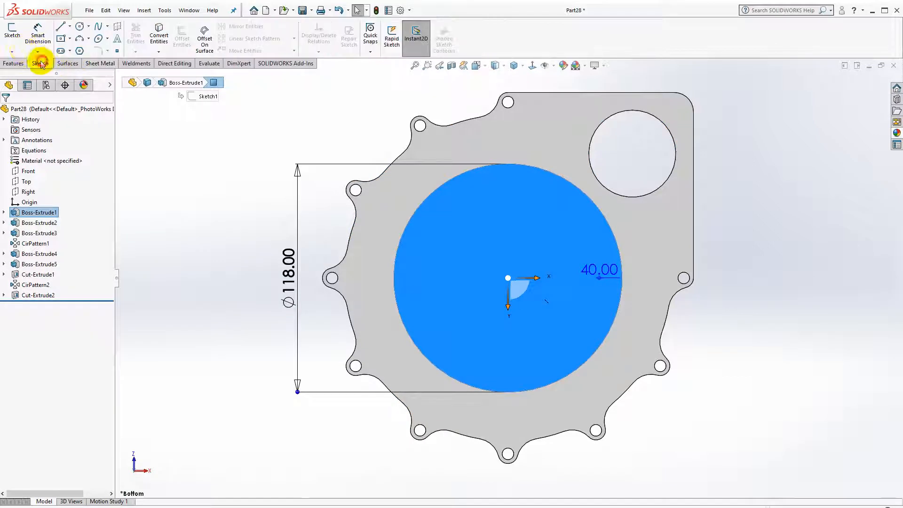
left_click(12, 32)
left_click(79, 27)
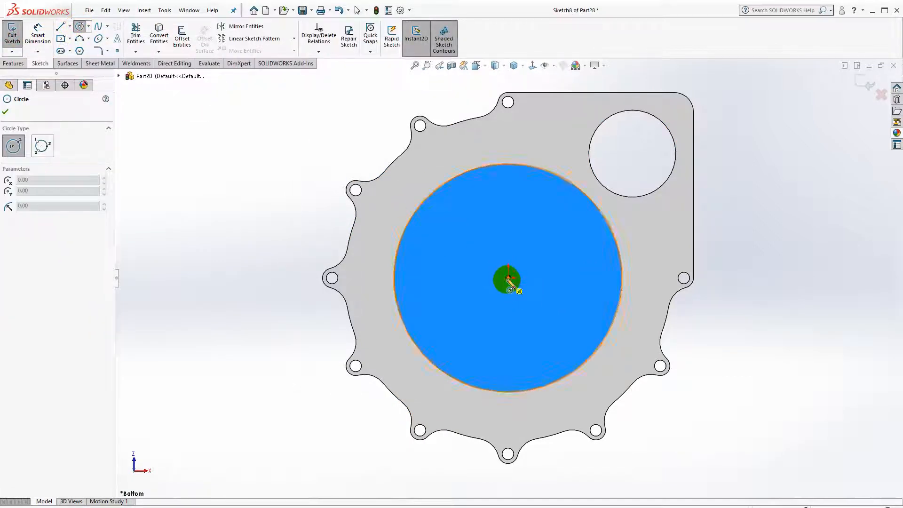
left_click(508, 278)
left_click(579, 313)
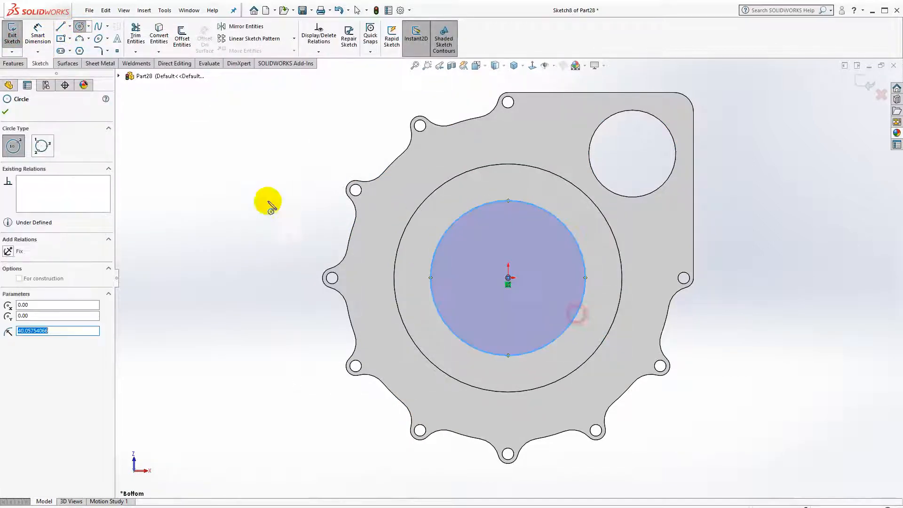
Dimension the circle on the boss's end face with a diameter of 108 mm
left_click(43, 45)
left_click(430, 279)
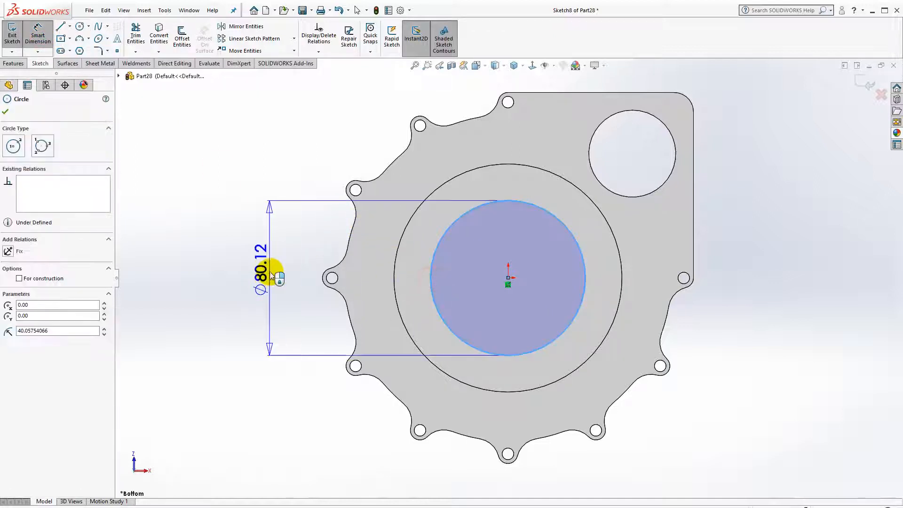
left_click(273, 277)
type("1")
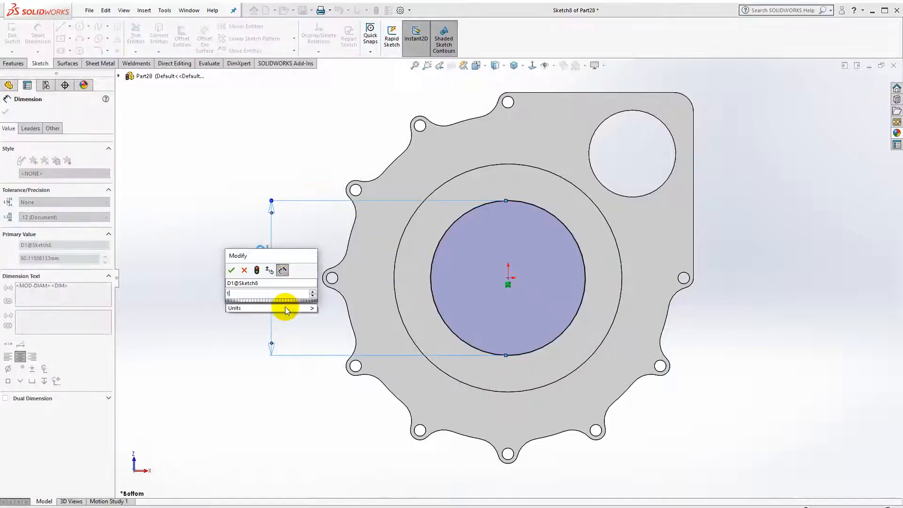
type("08")
key("Return")
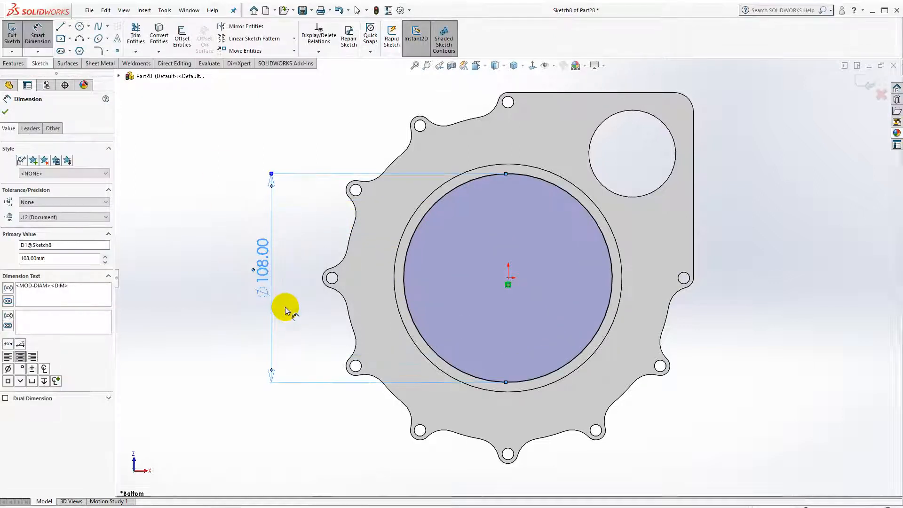
Cut the 108 mm circle 8 mm deep into the boss as a blind extruded cut
left_click(14, 64)
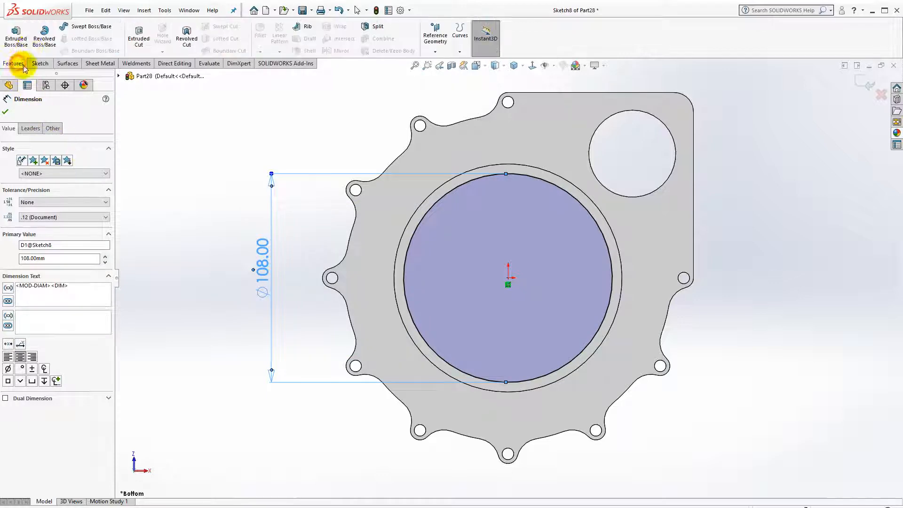
left_click(142, 42)
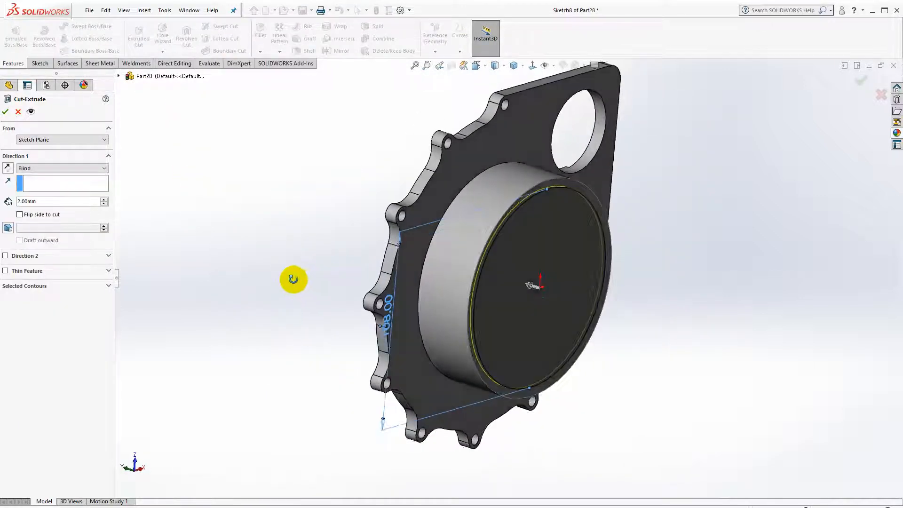
left_click_drag(47, 202, 10, 202)
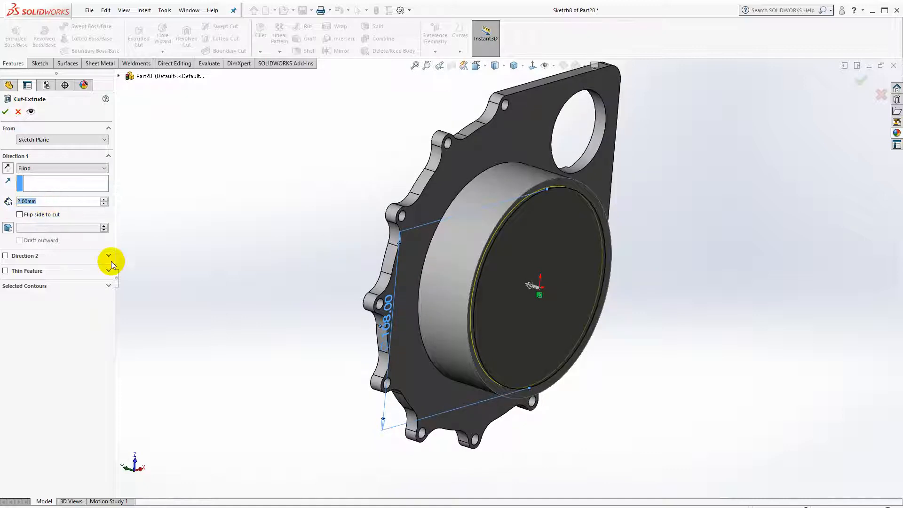
type("8")
key("Return")
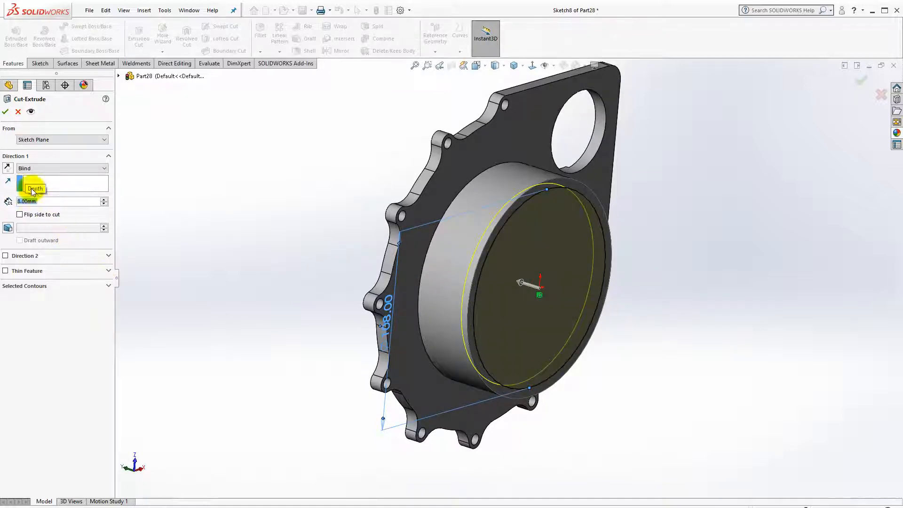
left_click(5, 113)
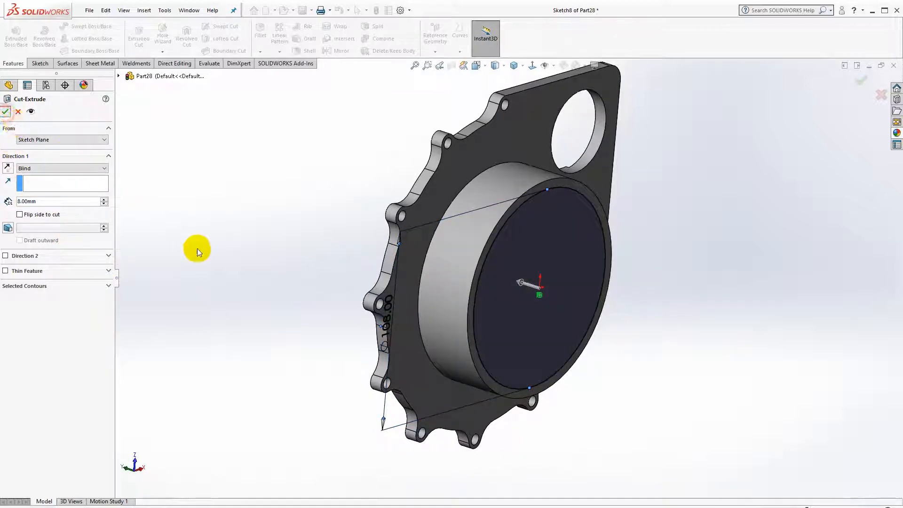
On the central round face inside the pocketed ring, sketch a circle about 65 mm in diameter centred on the origin
middle_click_drag(466, 285, 460, 268)
left_click(460, 268)
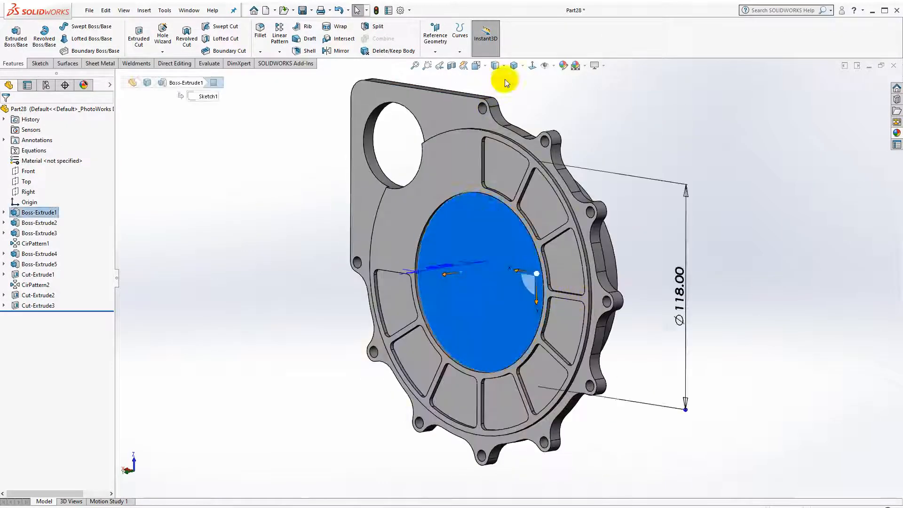
left_click(535, 67)
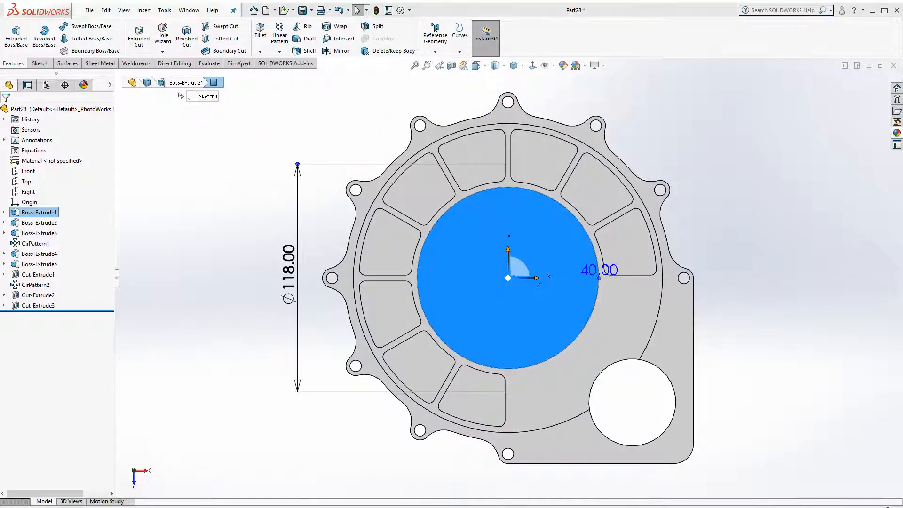
left_click(40, 63)
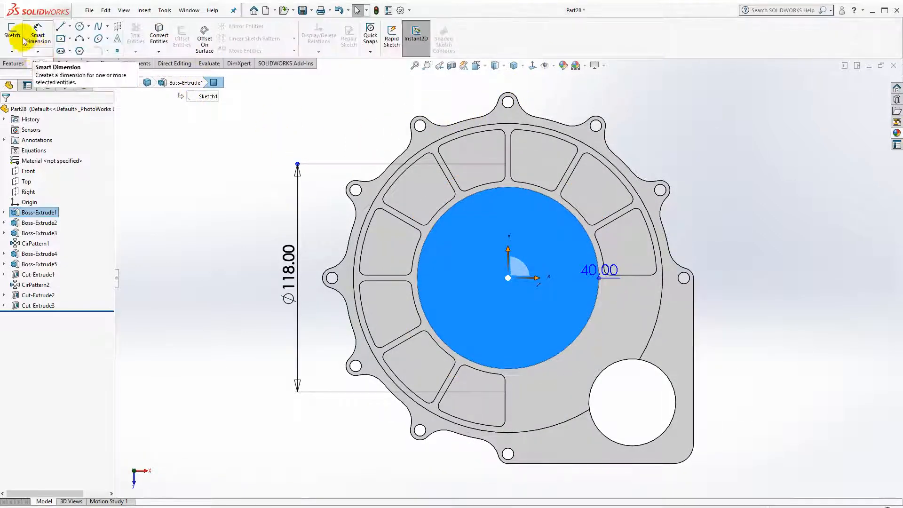
left_click(12, 34)
left_click(81, 27)
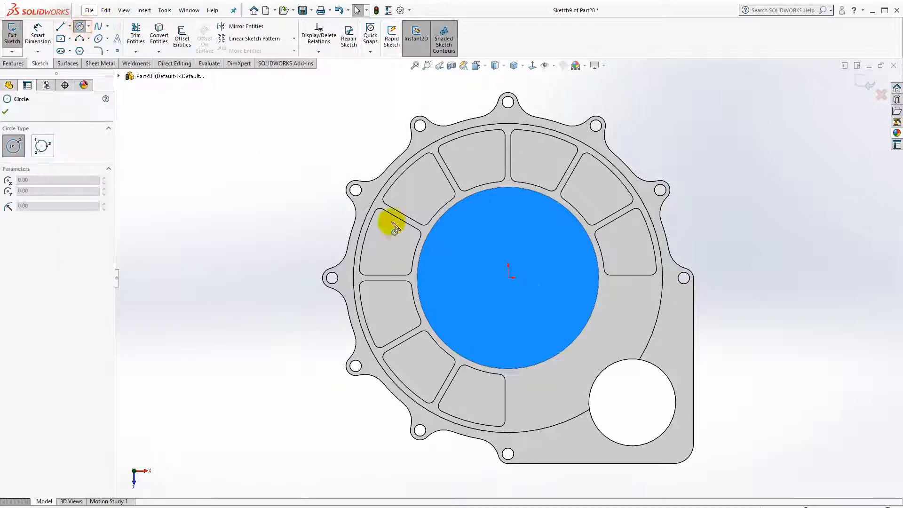
left_click_drag(509, 277, 570, 311)
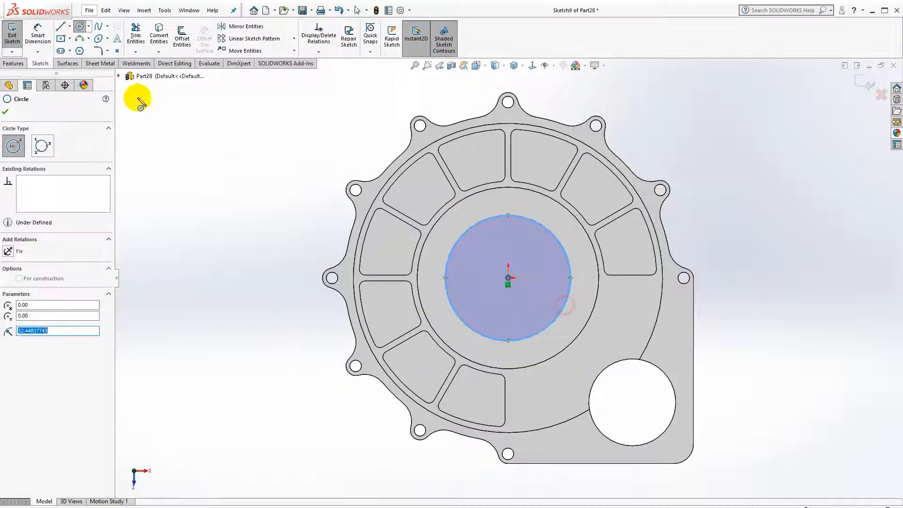
Dimension the circle on the central face with a diameter of 76 mm
left_click(38, 35)
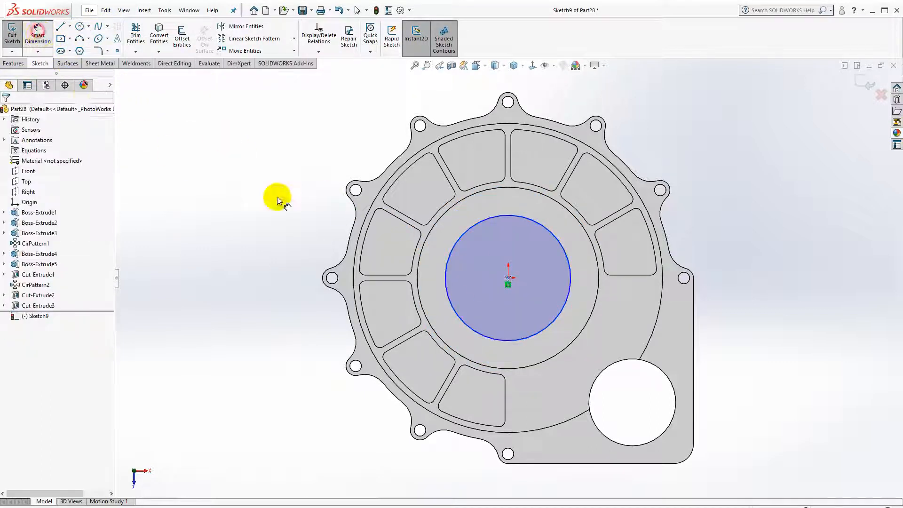
left_click(447, 274)
left_click(288, 276)
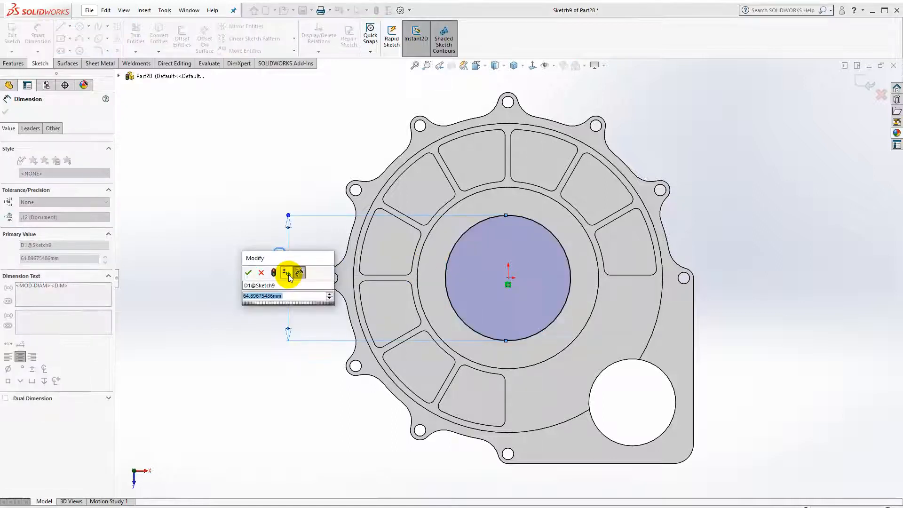
type("76")
key("Return")
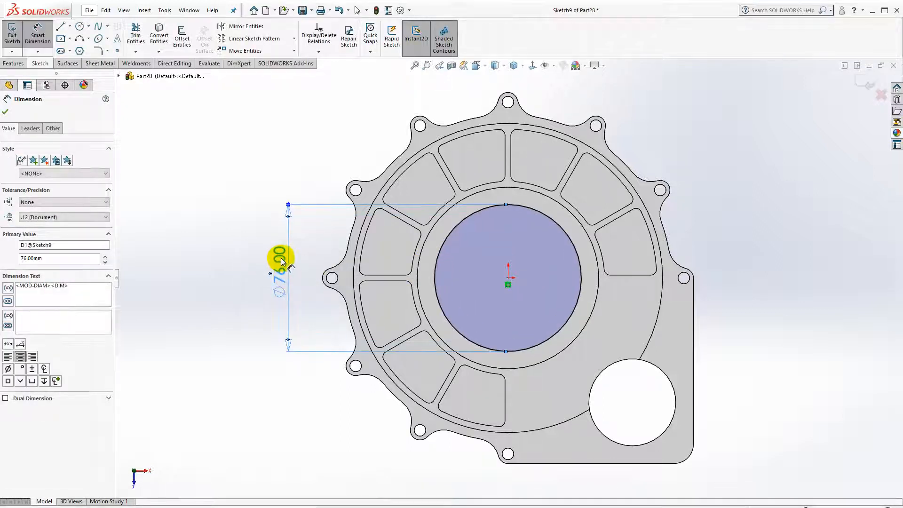
Cut the 76 mm circle with the Offset From Surface end condition, 3 mm from the floor of the 108 mm recess
left_click(14, 64)
left_click(138, 37)
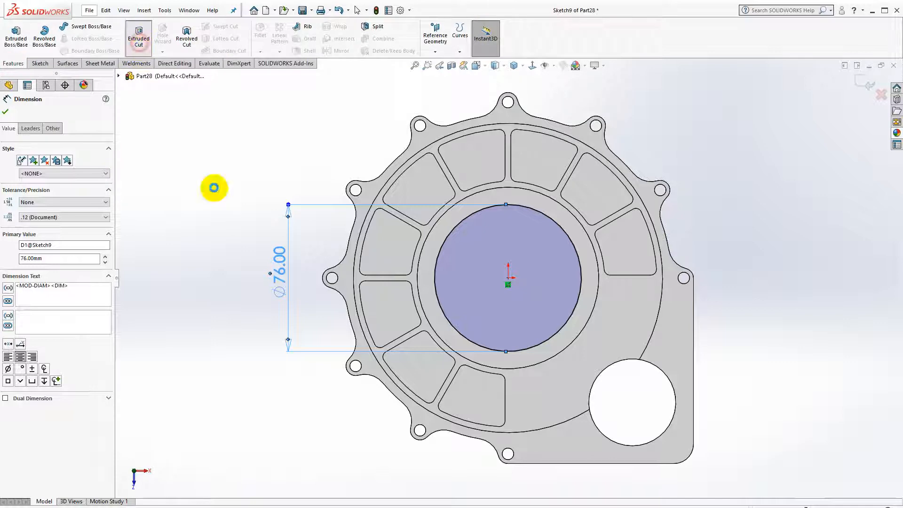
middle_click_drag(285, 281, 337, 300)
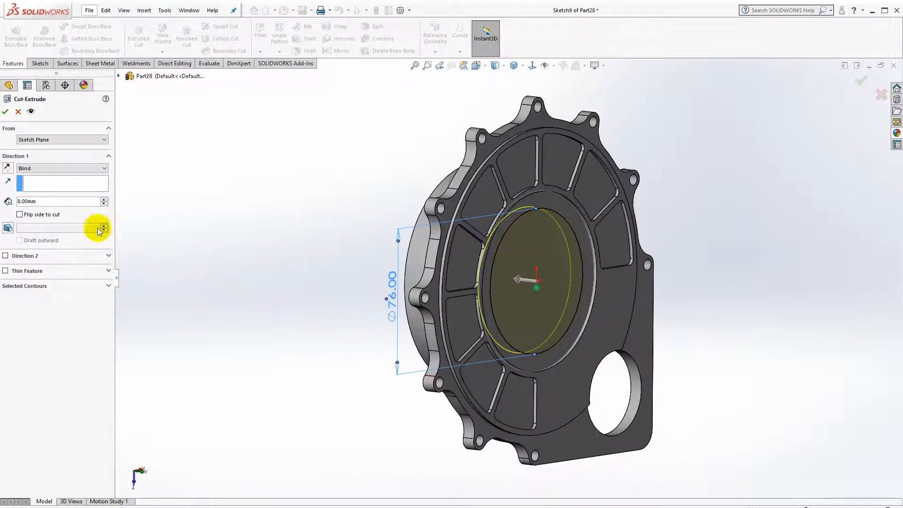
left_click(80, 169)
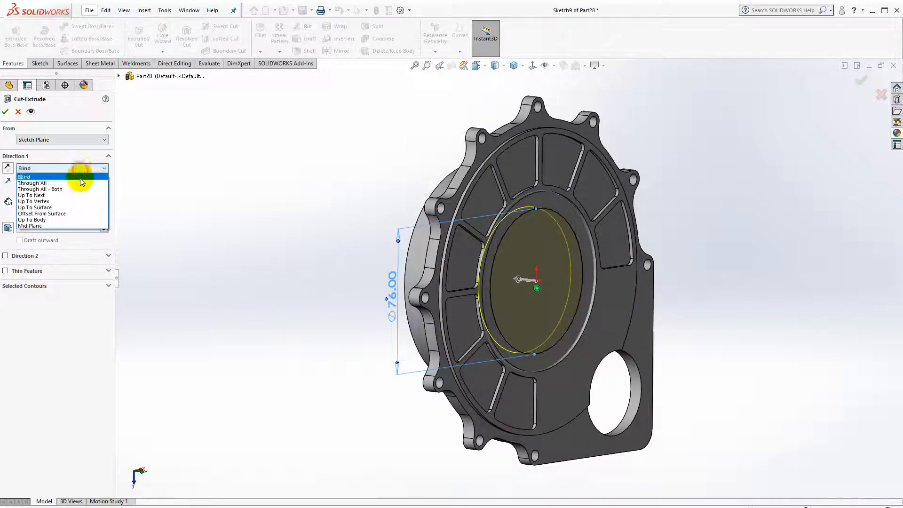
left_click(79, 217)
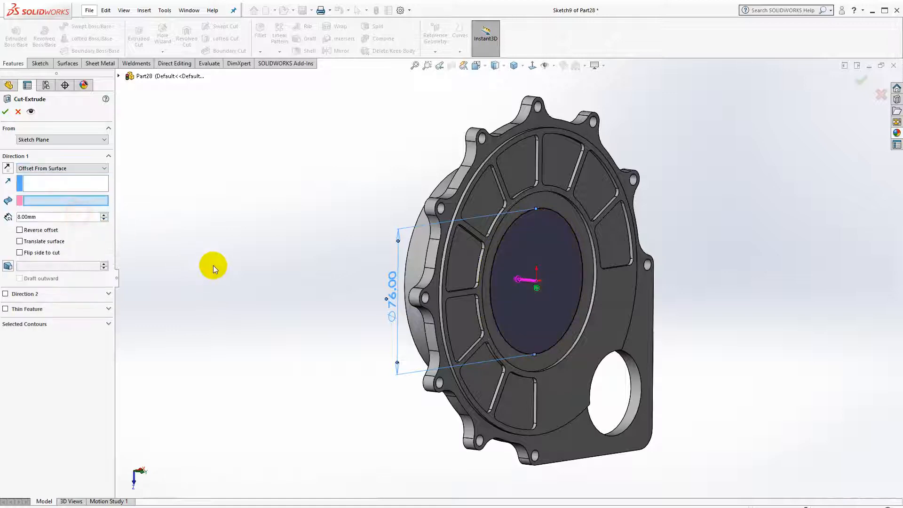
middle_click_drag(295, 272, 455, 280)
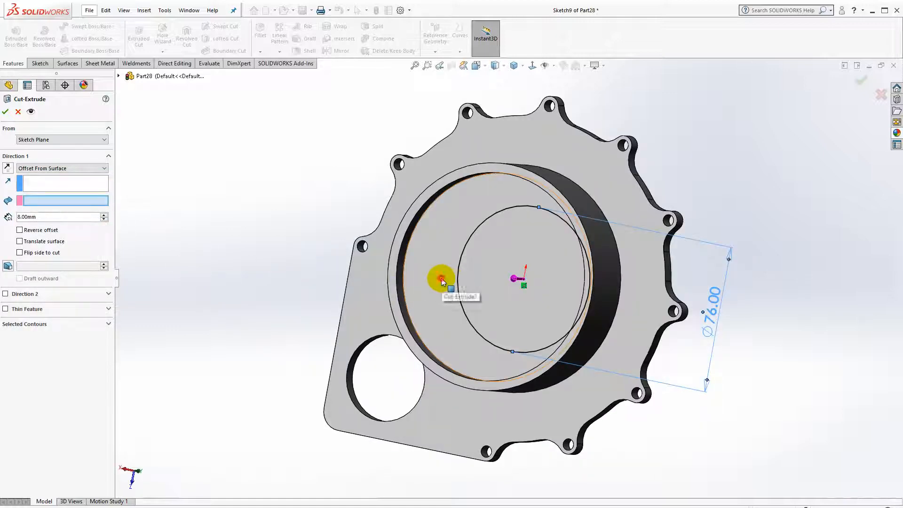
left_click(442, 281)
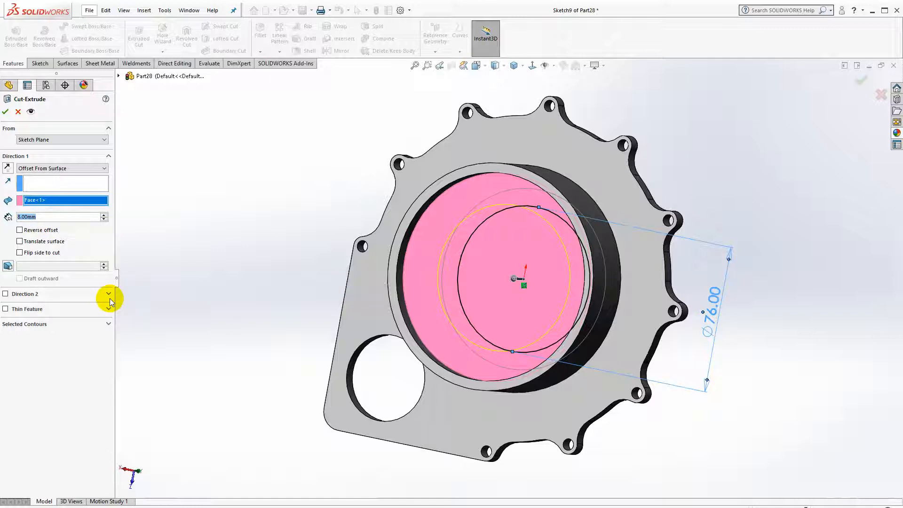
type("3")
key("Return")
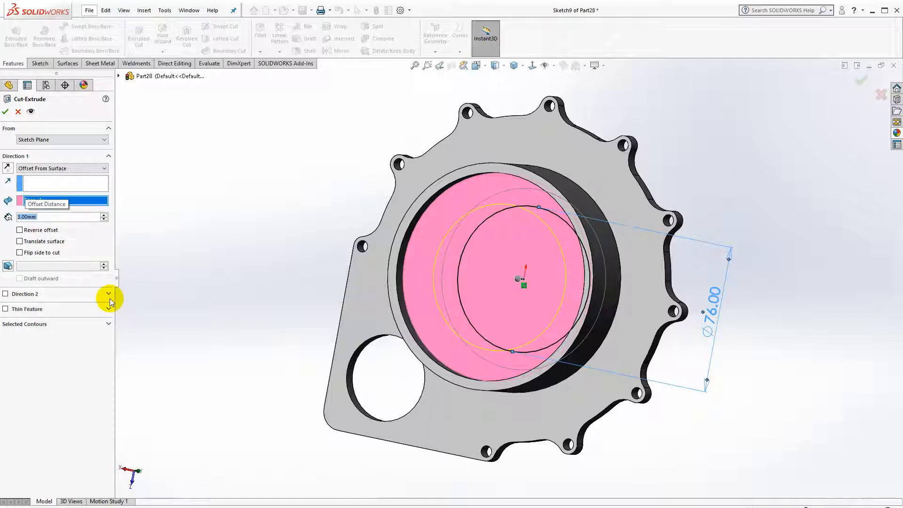
left_click(5, 113)
Sketch on the floor of the 76 mm bore and offset its circular edge 5 mm inward
key("ctrl+2")
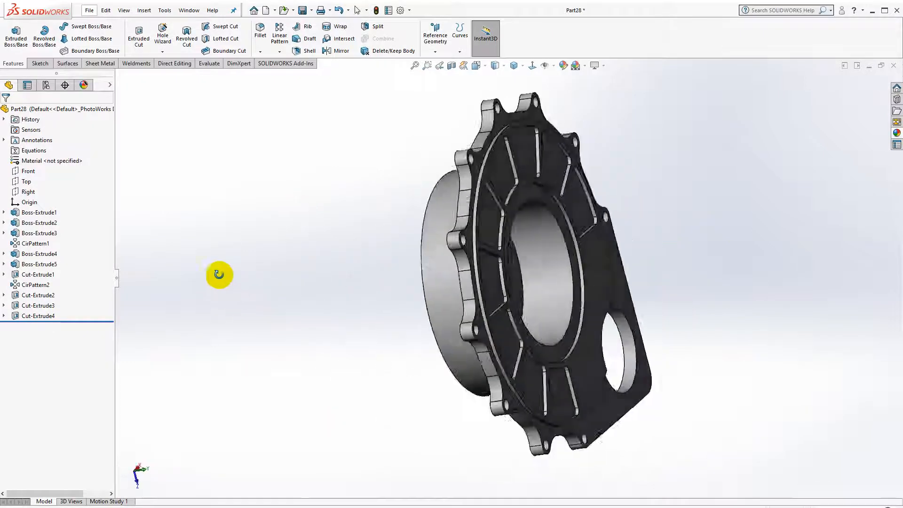
left_click(484, 263)
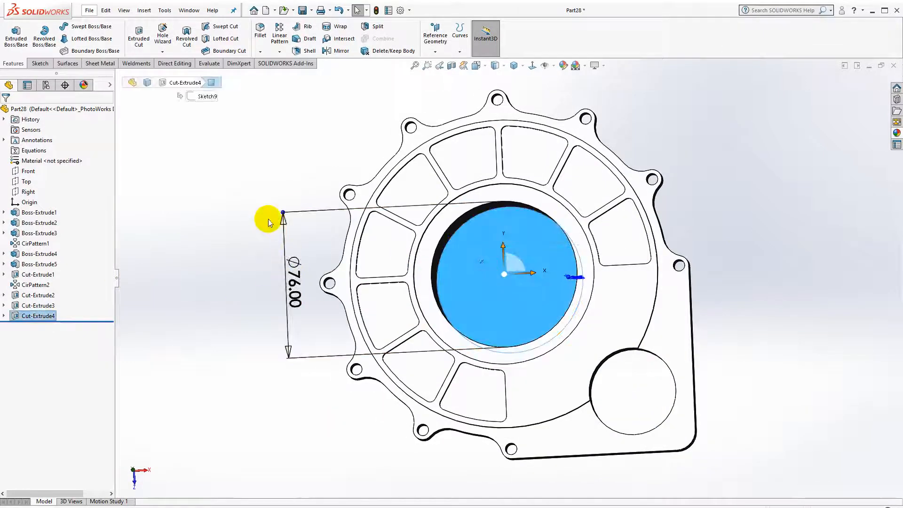
left_click(535, 69)
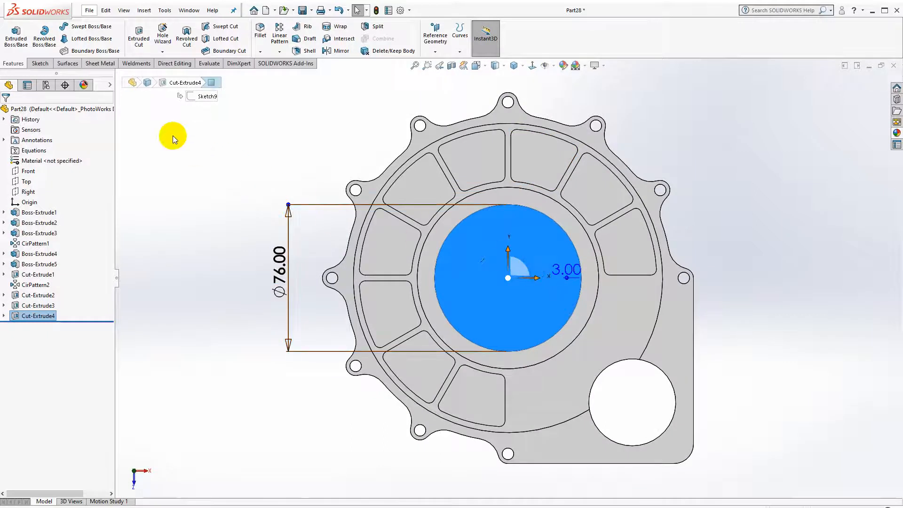
left_click(40, 64)
left_click(12, 35)
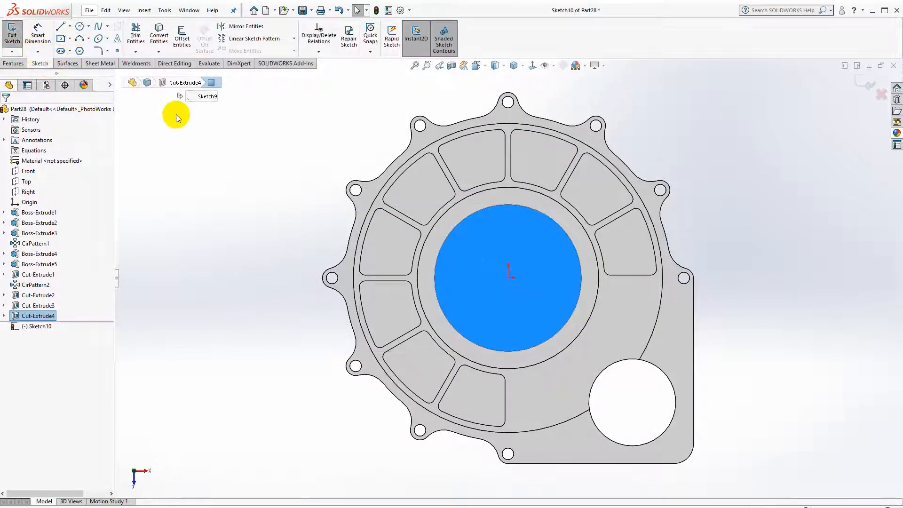
scroll(487, 230, "down", 2)
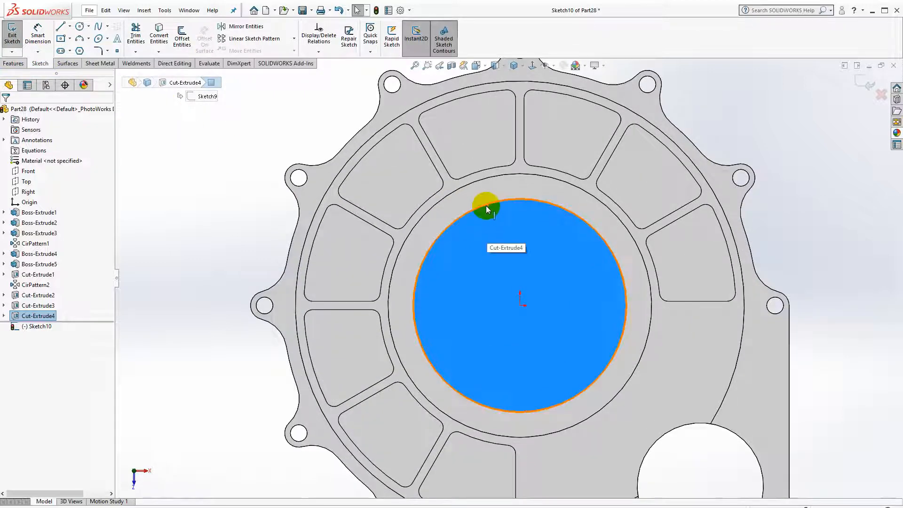
left_click(487, 206)
left_click(182, 38)
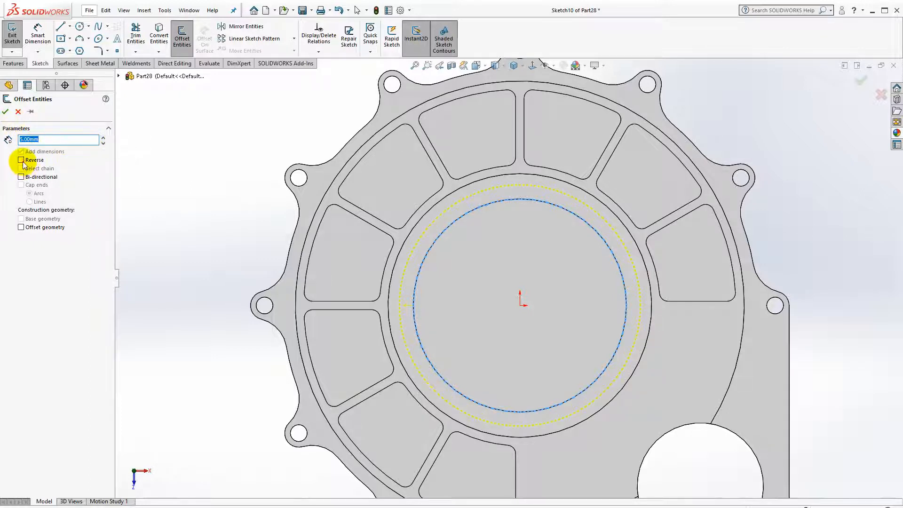
left_click(5, 113)
Cut the inward 5 mm offset circle through the floor of the 76 mm bore with the Up To Next end condition
left_click(13, 63)
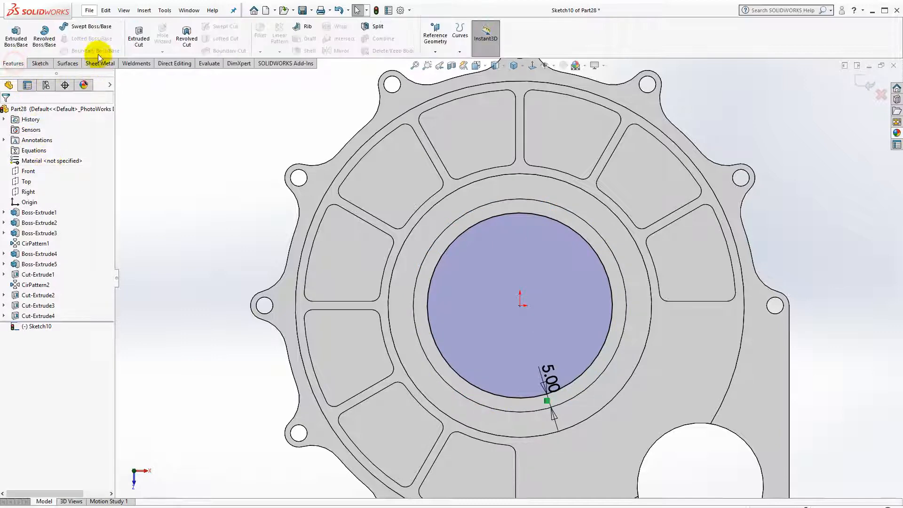
left_click(139, 35)
left_click(94, 169)
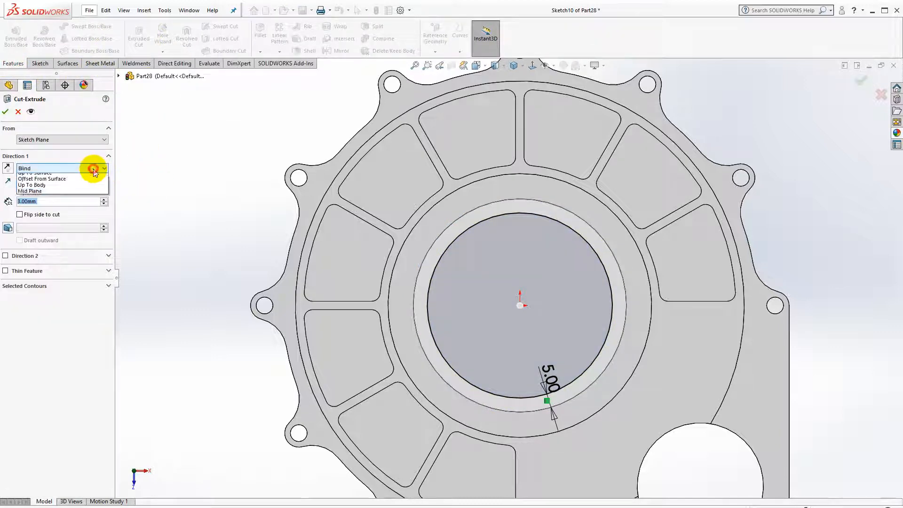
left_click(84, 197)
middle_click_drag(136, 207, 332, 284)
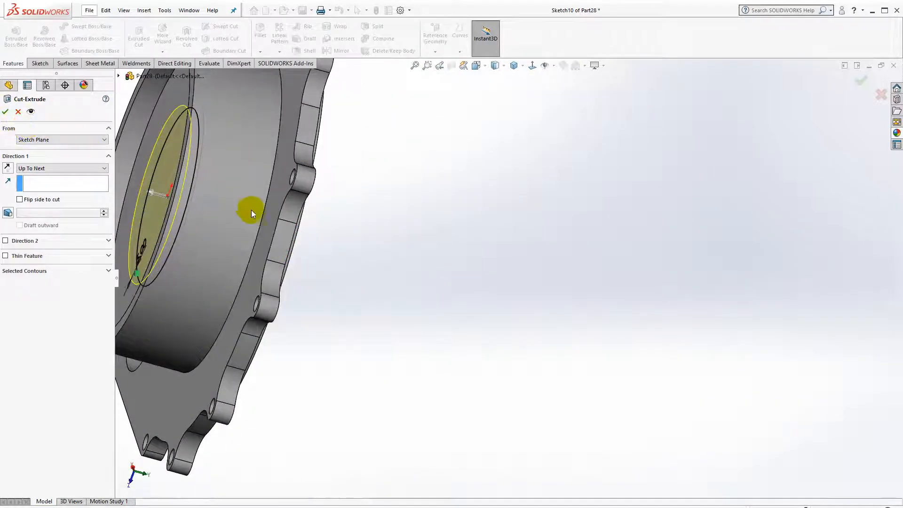
scroll(224, 197, "up", 4)
scroll(223, 196, "down", 3)
middle_click_drag(394, 276, 438, 291)
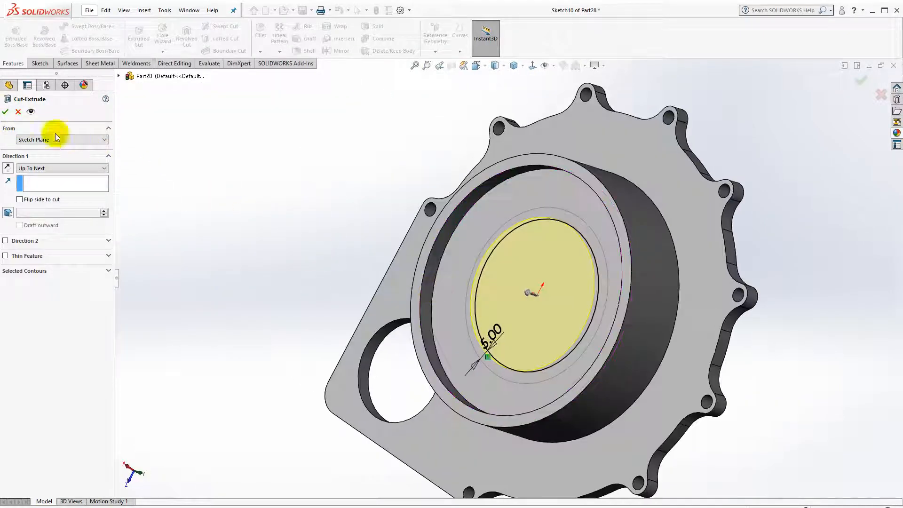
key("Return")
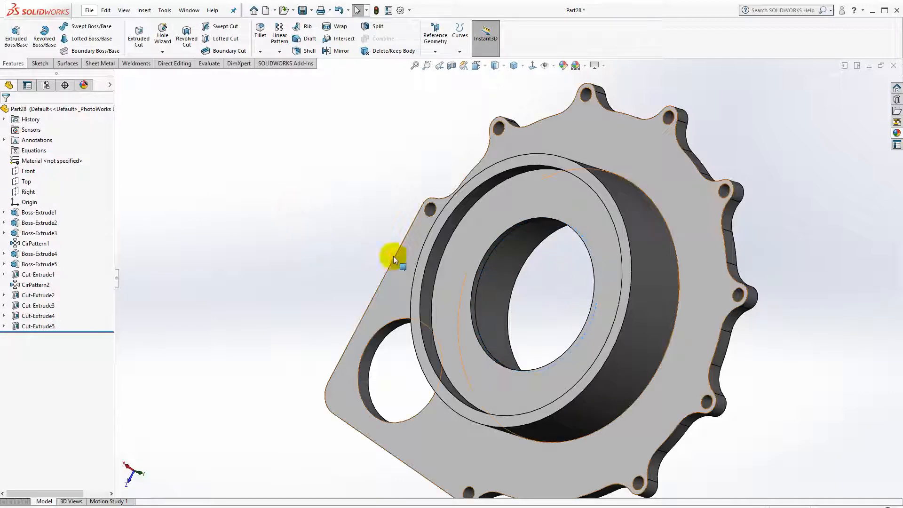
Examine the stepped faces of the central bore, and view the whole housing in the isometric orientation
middle_click_drag(394, 256, 354, 274)
left_click(415, 264)
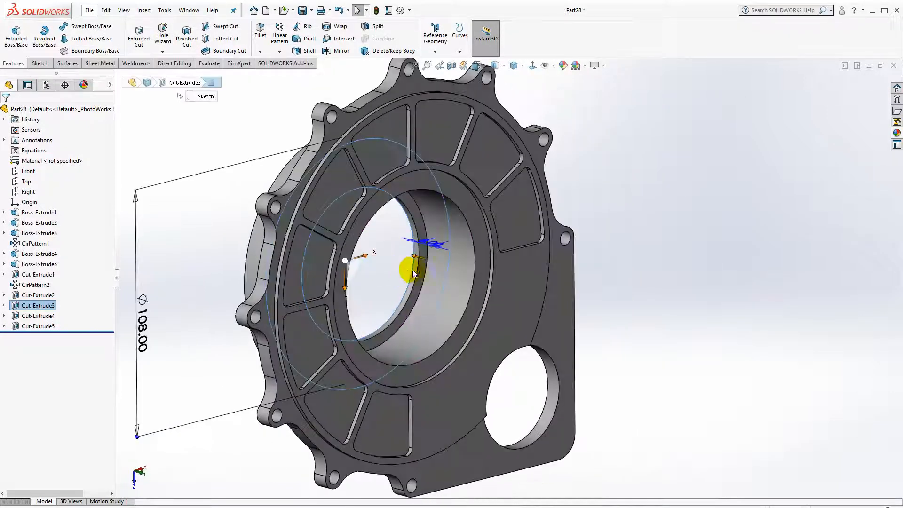
left_click(422, 274)
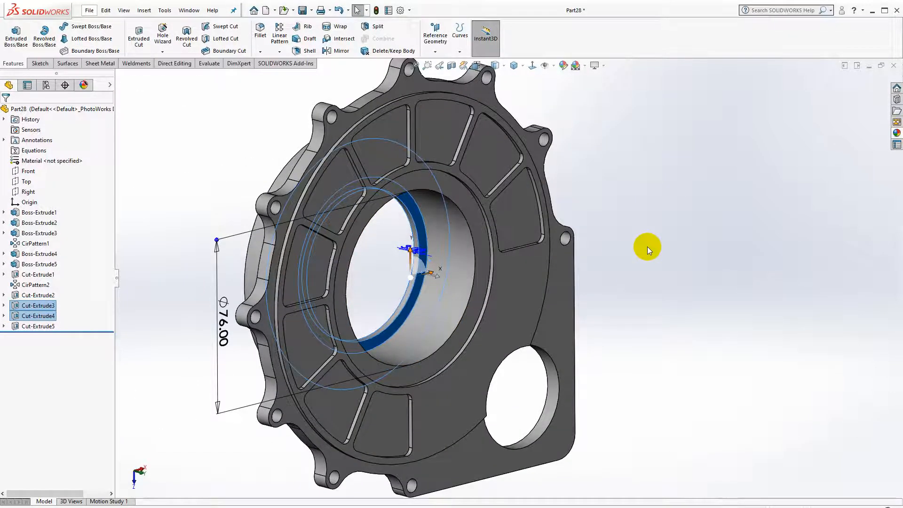
left_click(663, 235)
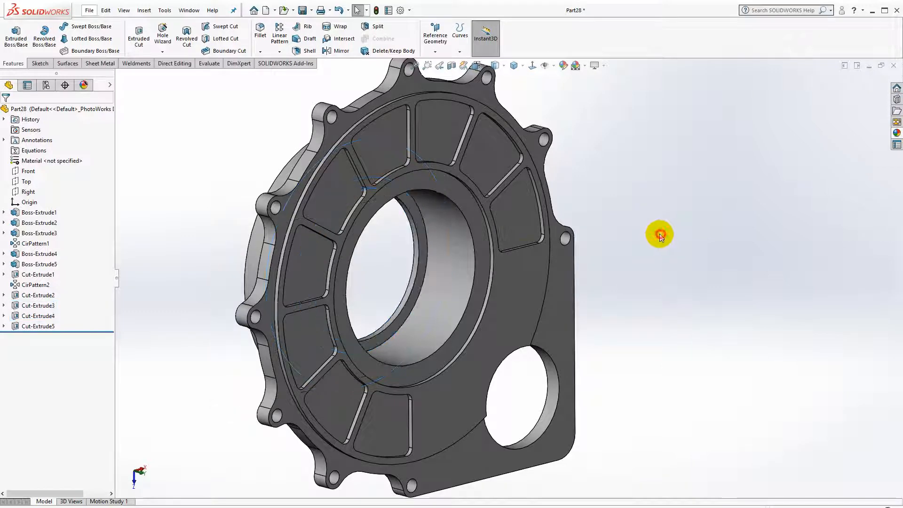
scroll(511, 227, "up", 3)
left_click(503, 67)
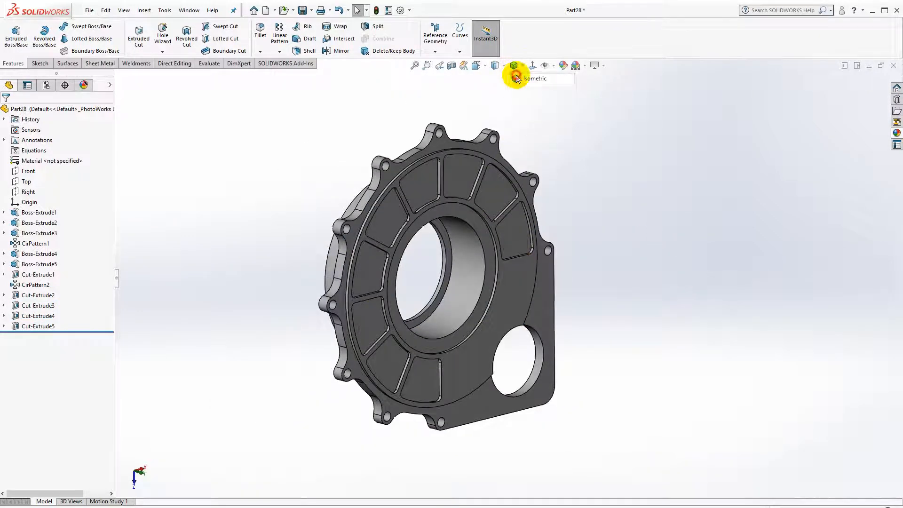
left_click(515, 73)
middle_click_drag(500, 213, 579, 235)
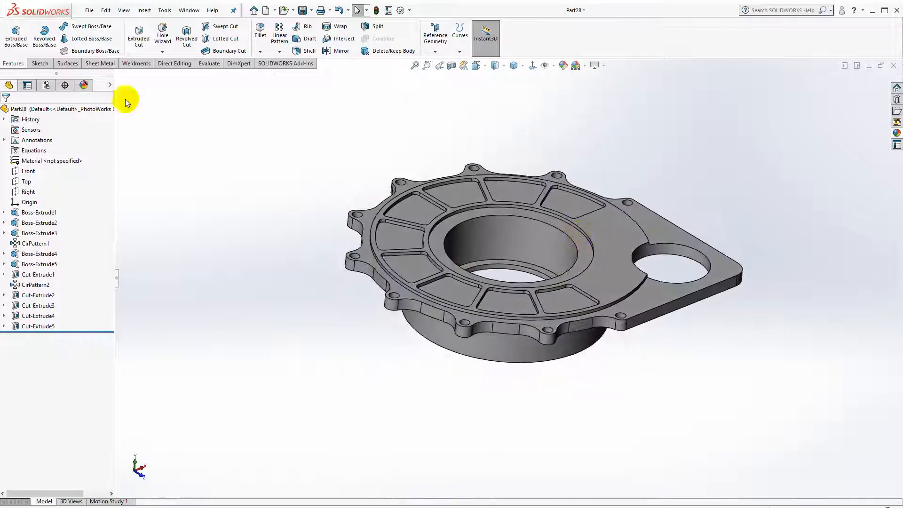
Check the mass properties of the finished housing
left_click(206, 64)
left_click(61, 42)
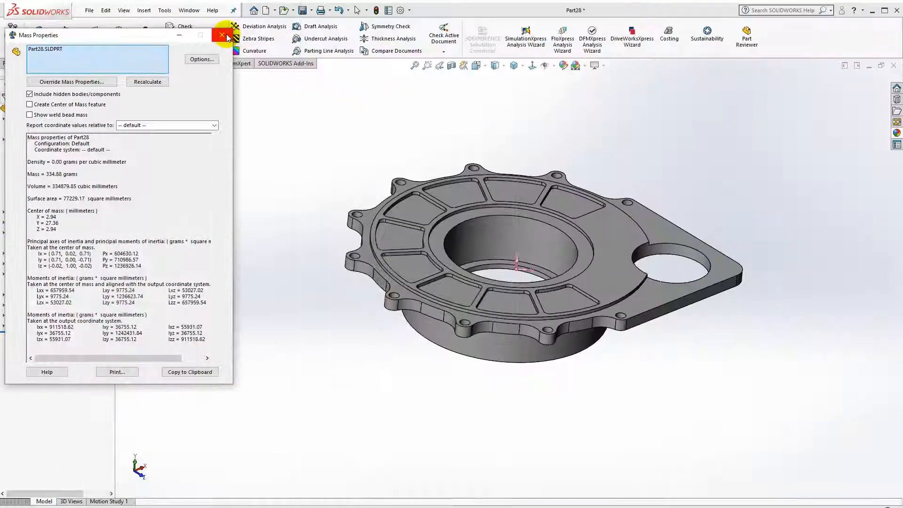
left_click(222, 35)
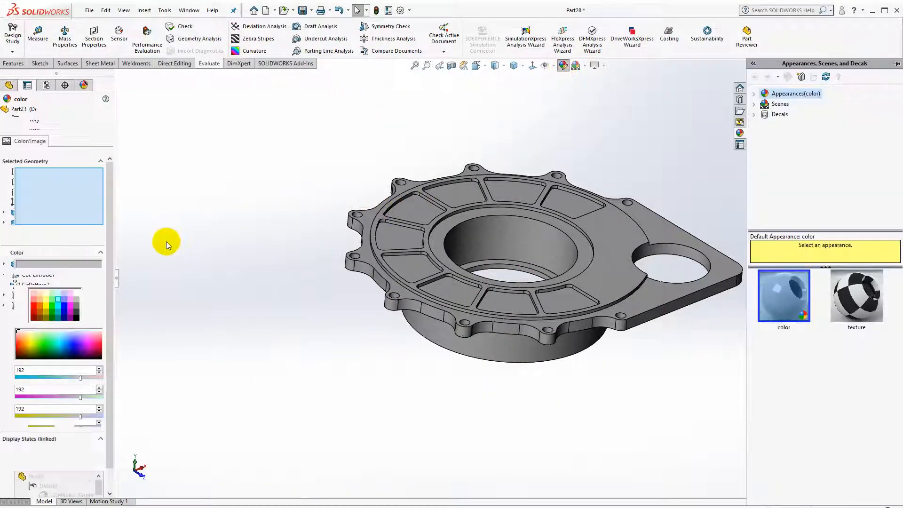
Apply a light orange appearance with RGB 252, 188, 132 to the whole part in all display states
left_click(40, 294)
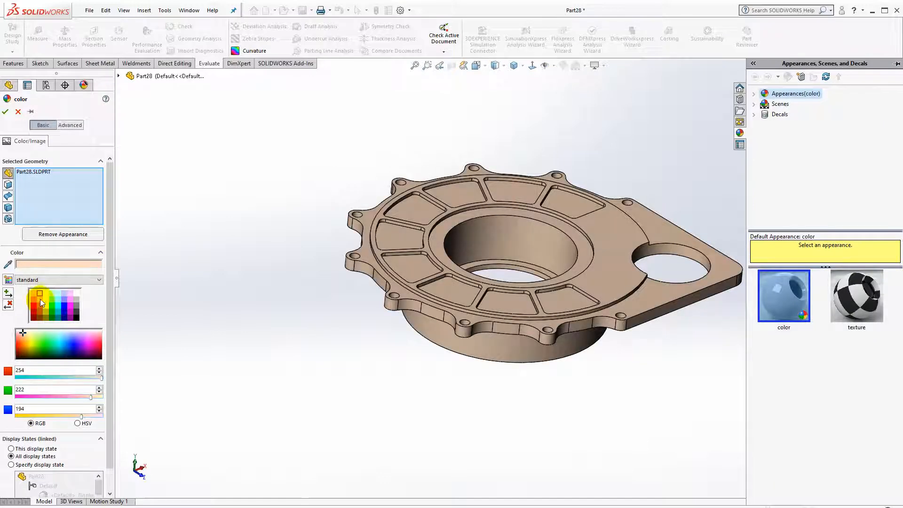
left_click(41, 299)
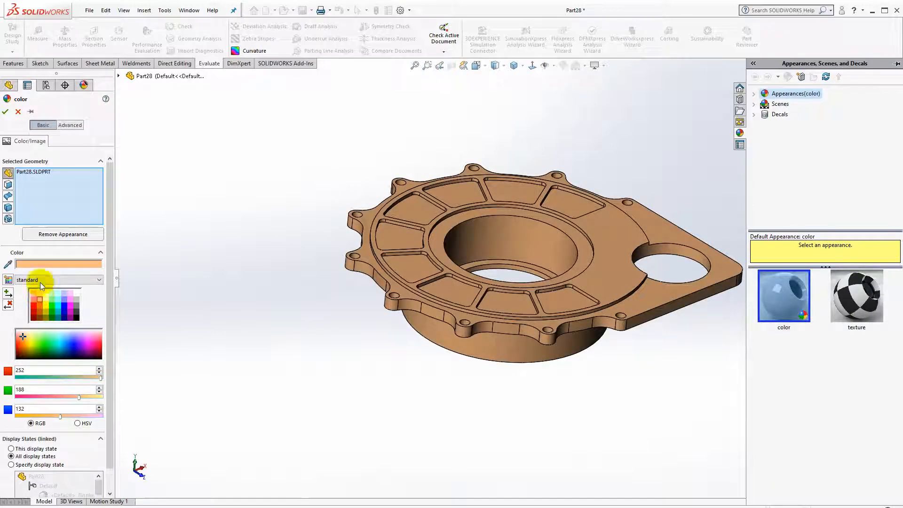
left_click(7, 113)
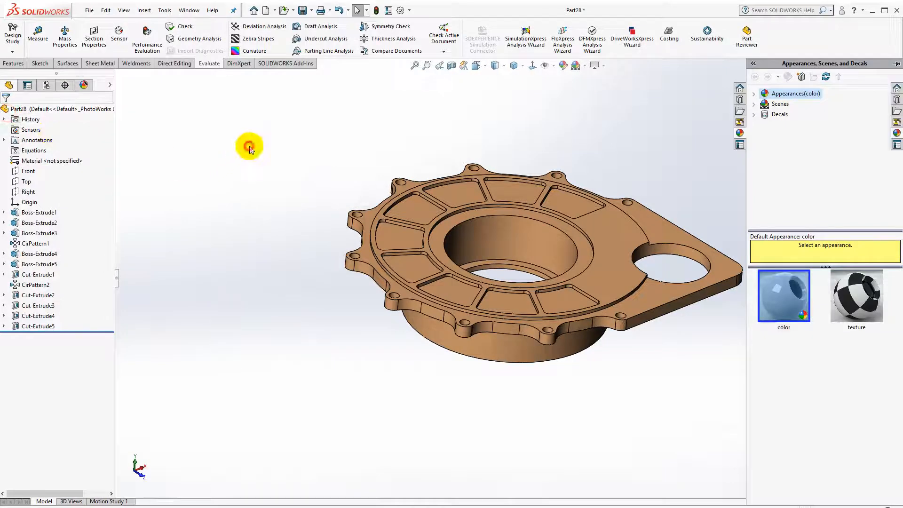